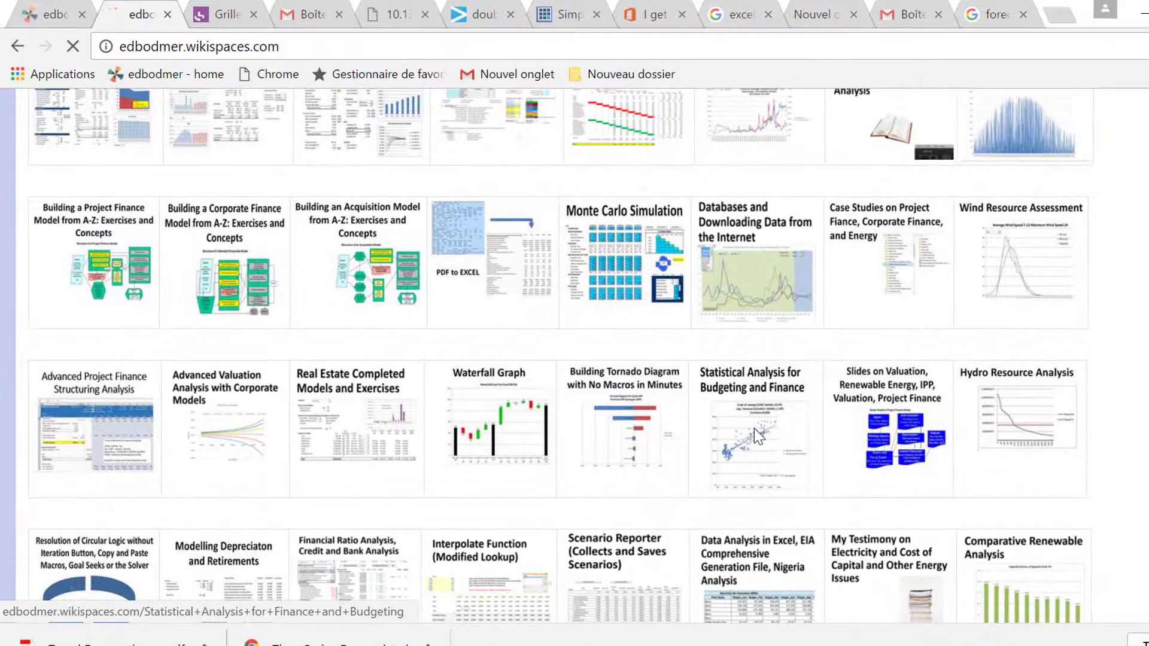
- Browse the Statistical Analysis for Finance and Budgeting wiki page, then go back to the wiki home page
left_click(687, 390)
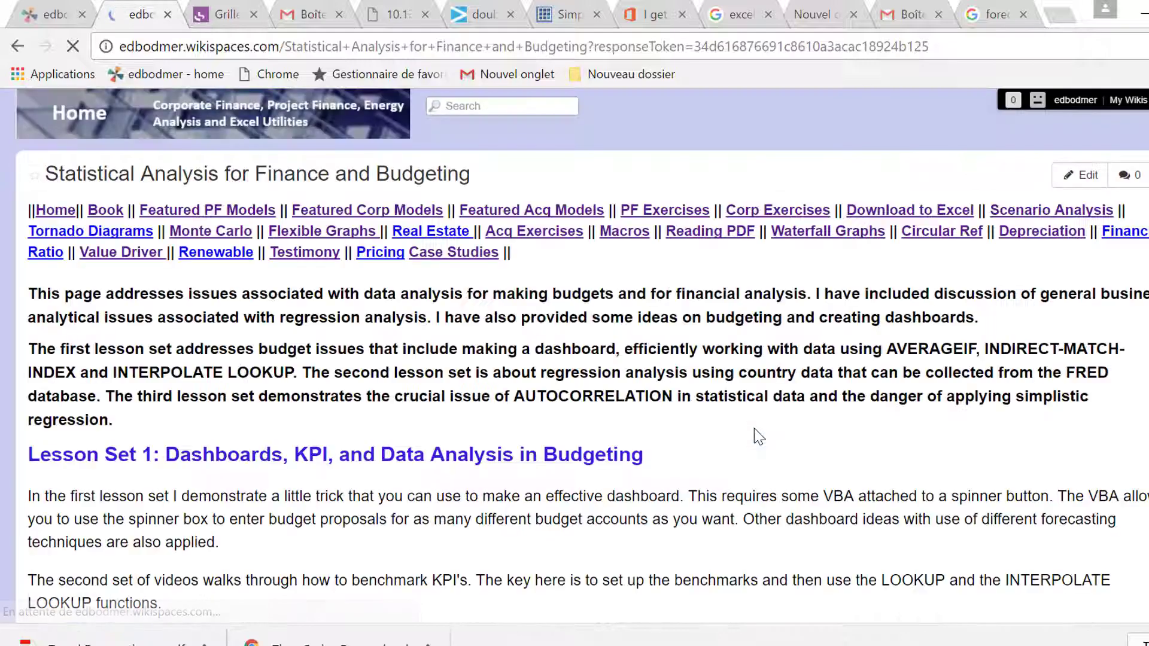
scroll(759, 436, "down", 2)
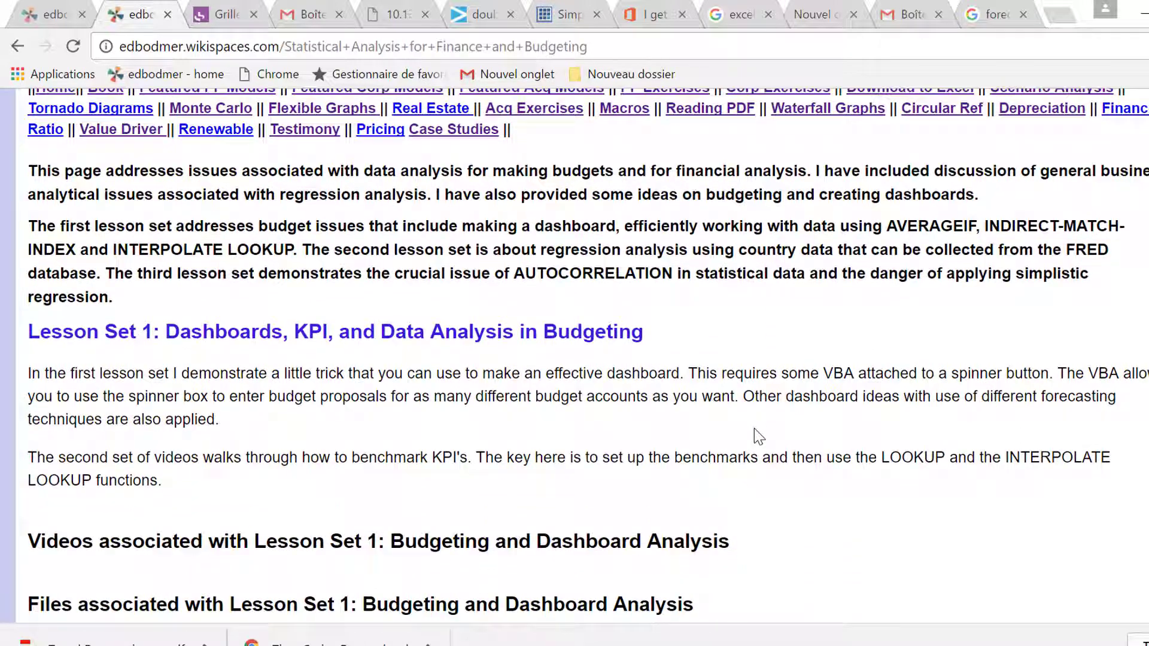
scroll(759, 436, "down", 8)
scroll(758, 436, "up", 6)
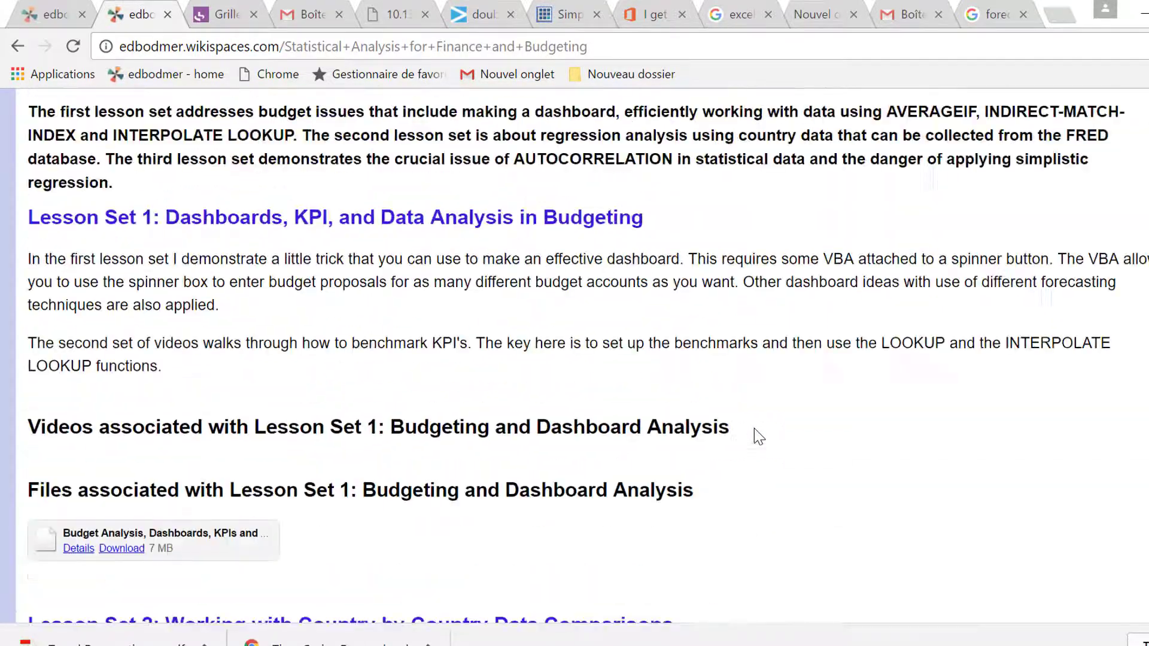
scroll(758, 436, "up", 4)
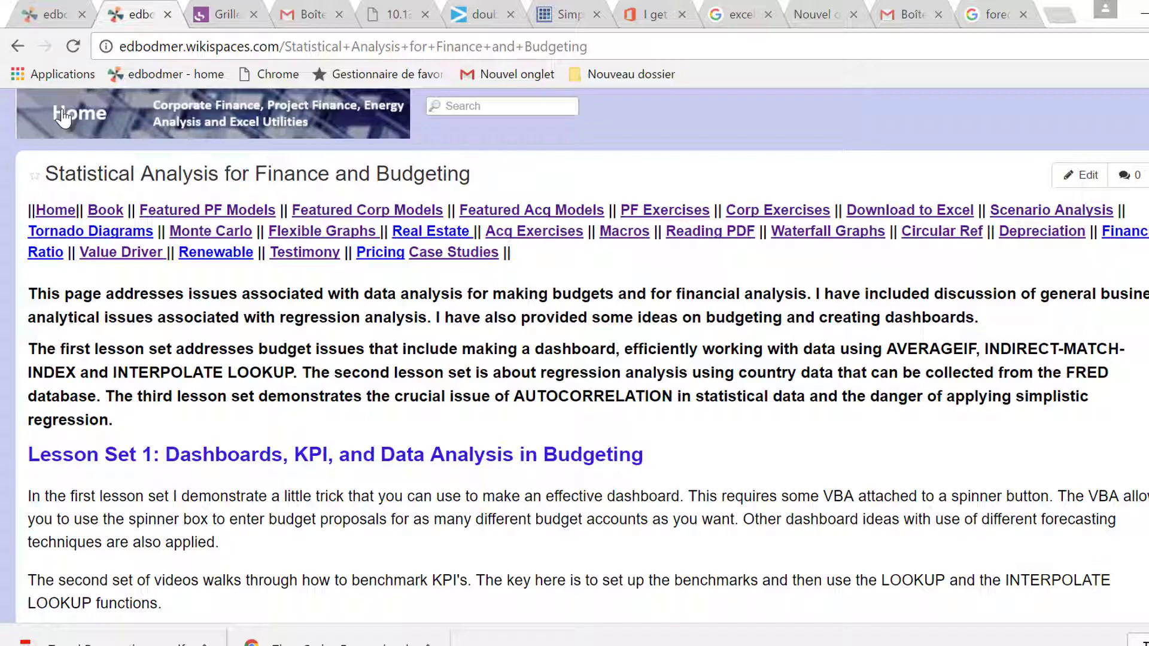
left_click(81, 112)
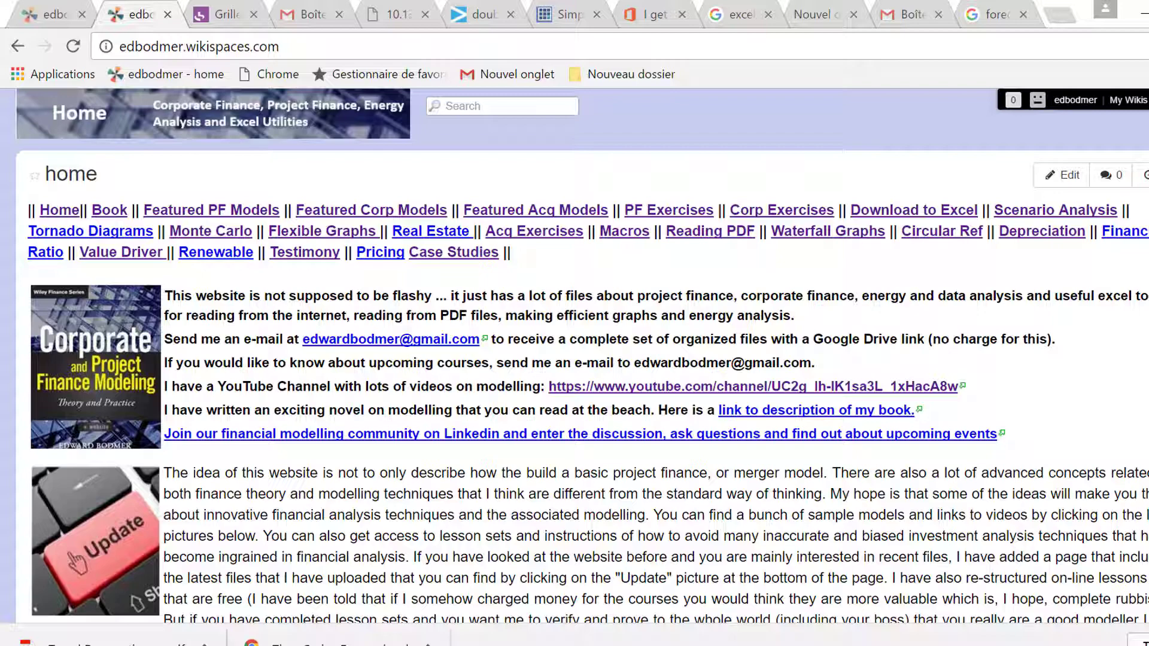
- Dismiss the Document Recovery panel and bring the Forecast.xlsm workbook to the front
mouse_move(664, 640)
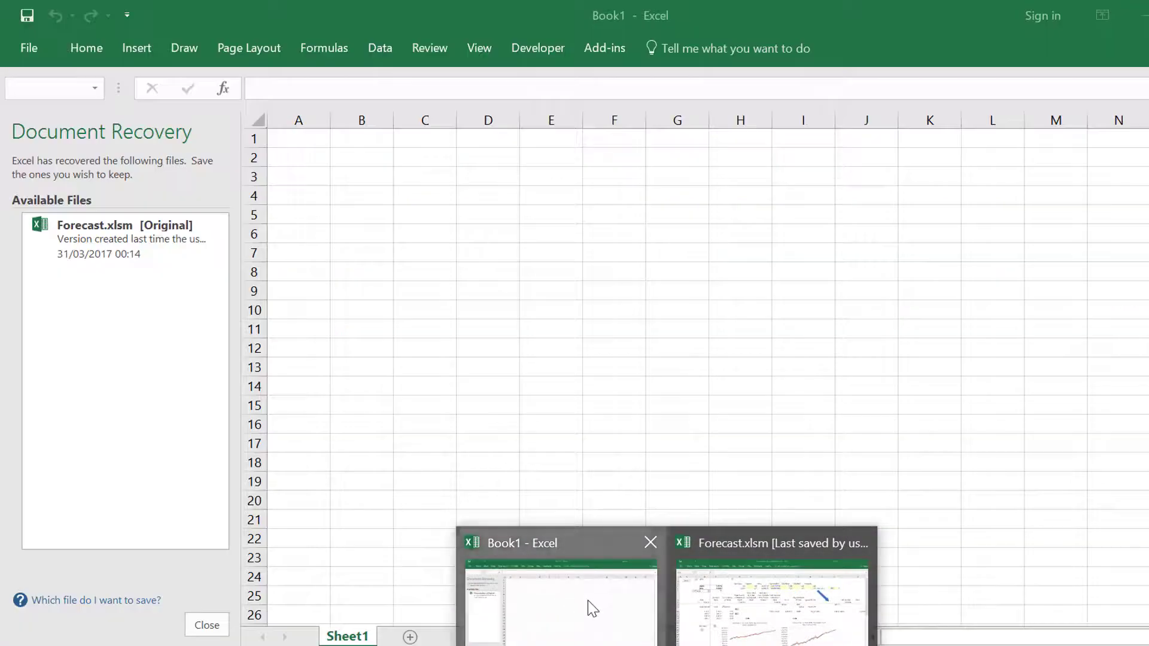
left_click(588, 601)
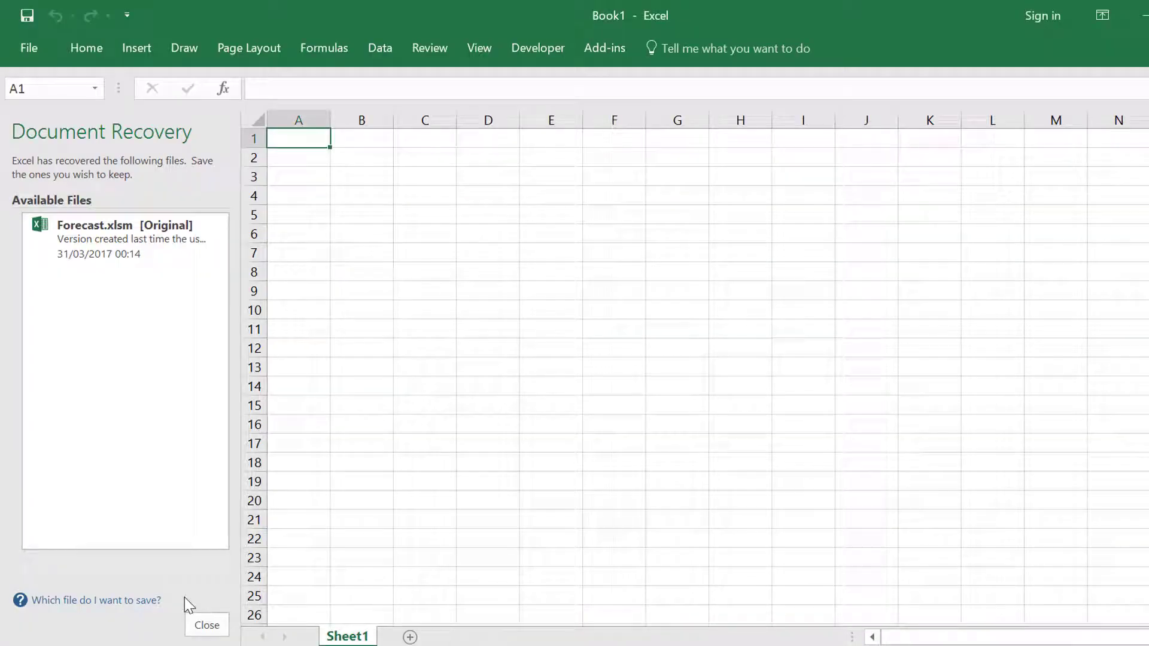
left_click(207, 625)
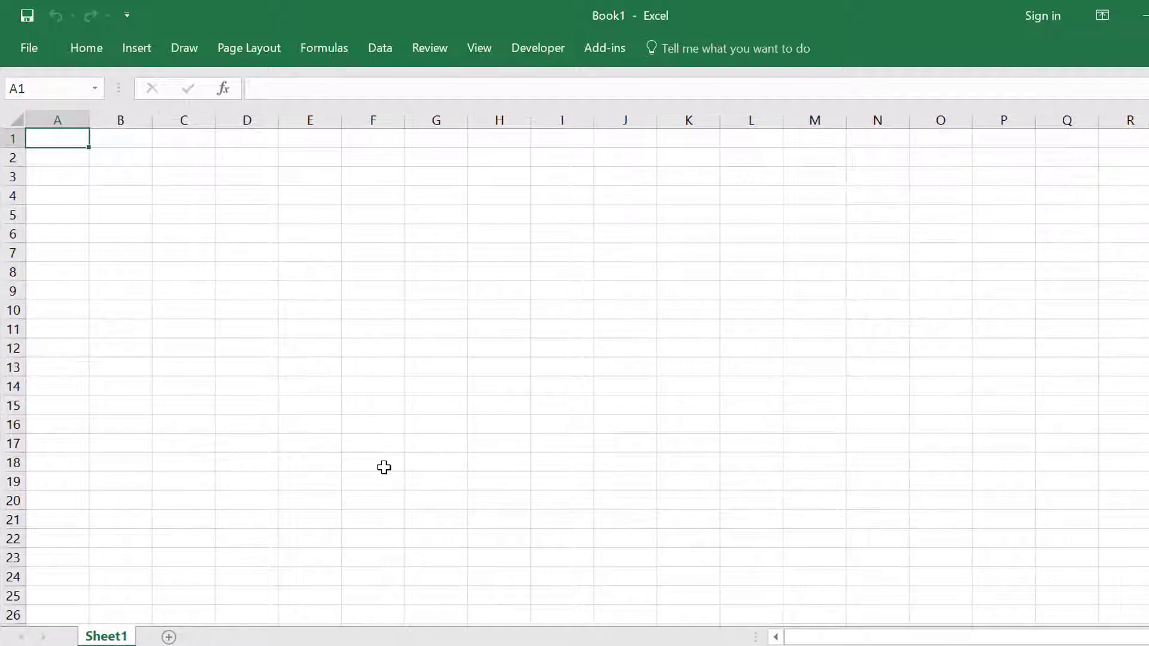
left_click(667, 645)
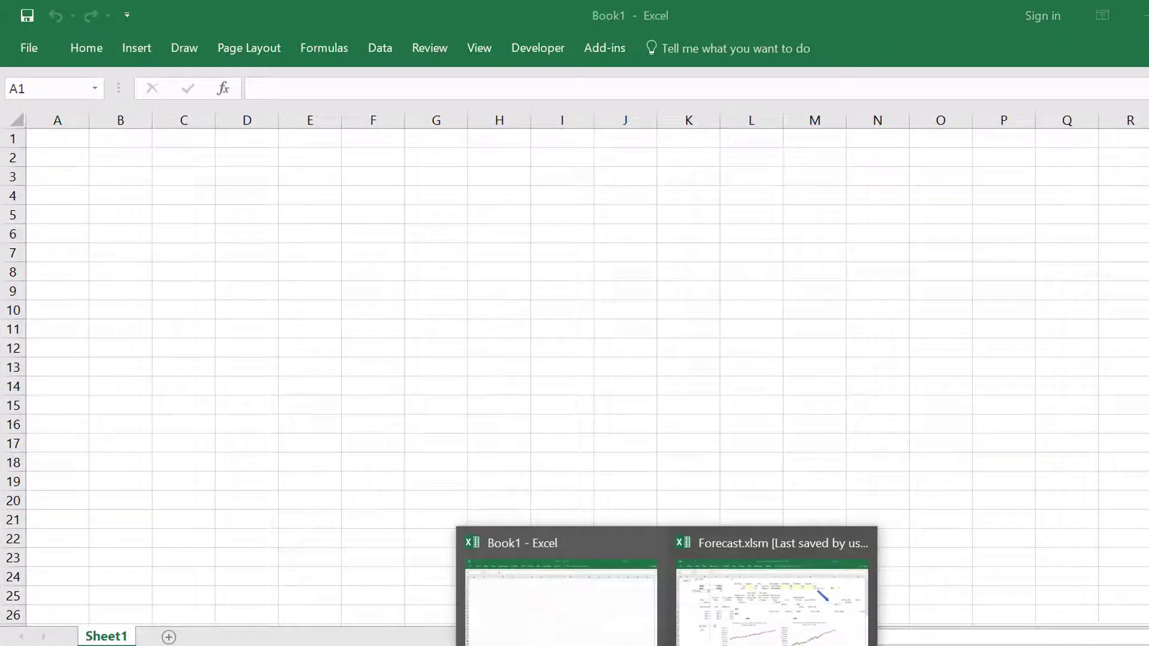
left_click(758, 626)
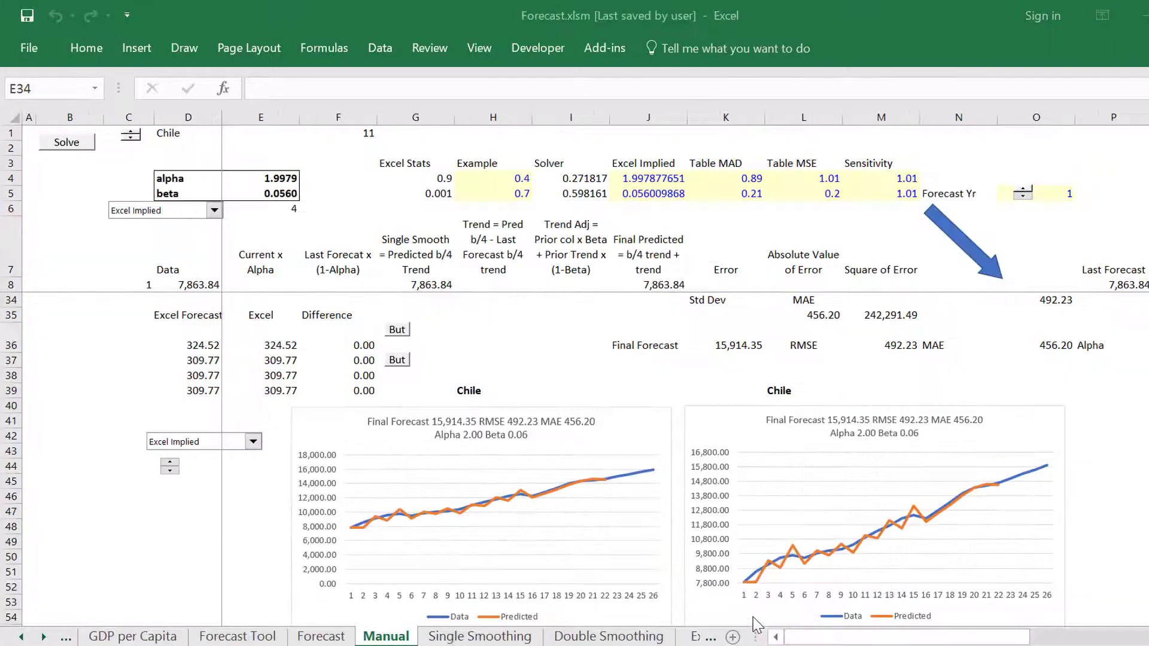
- Change the country from Chile to China and re-solve, giving alpha 1.8616 and beta 0.0805
left_click(555, 353)
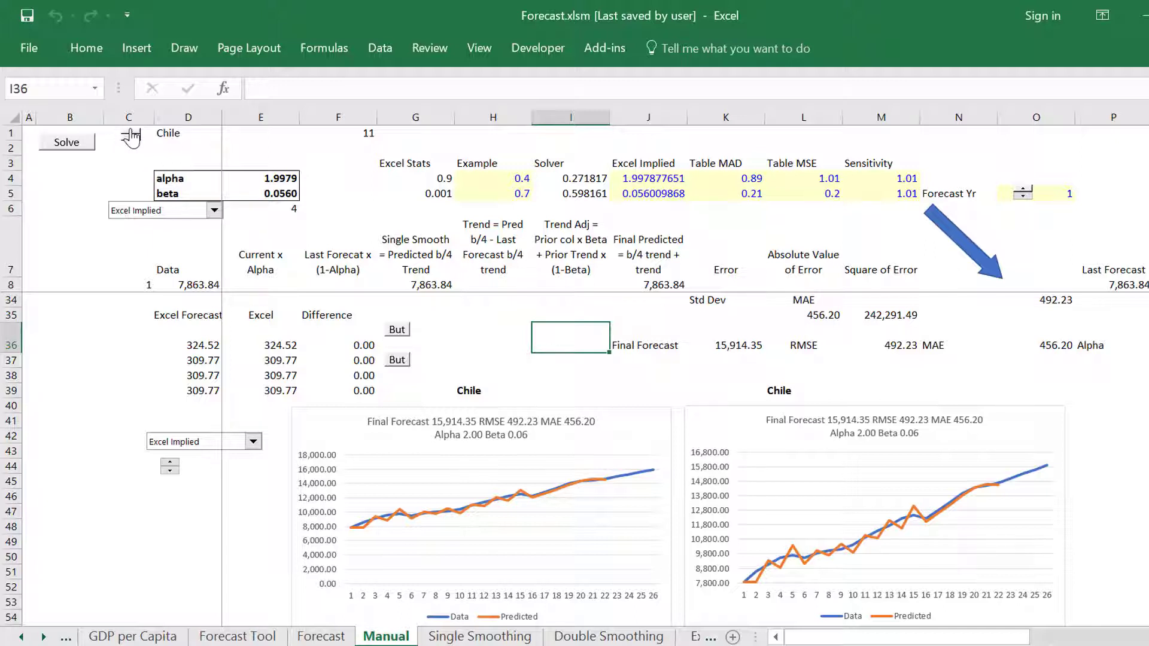
left_click(131, 134)
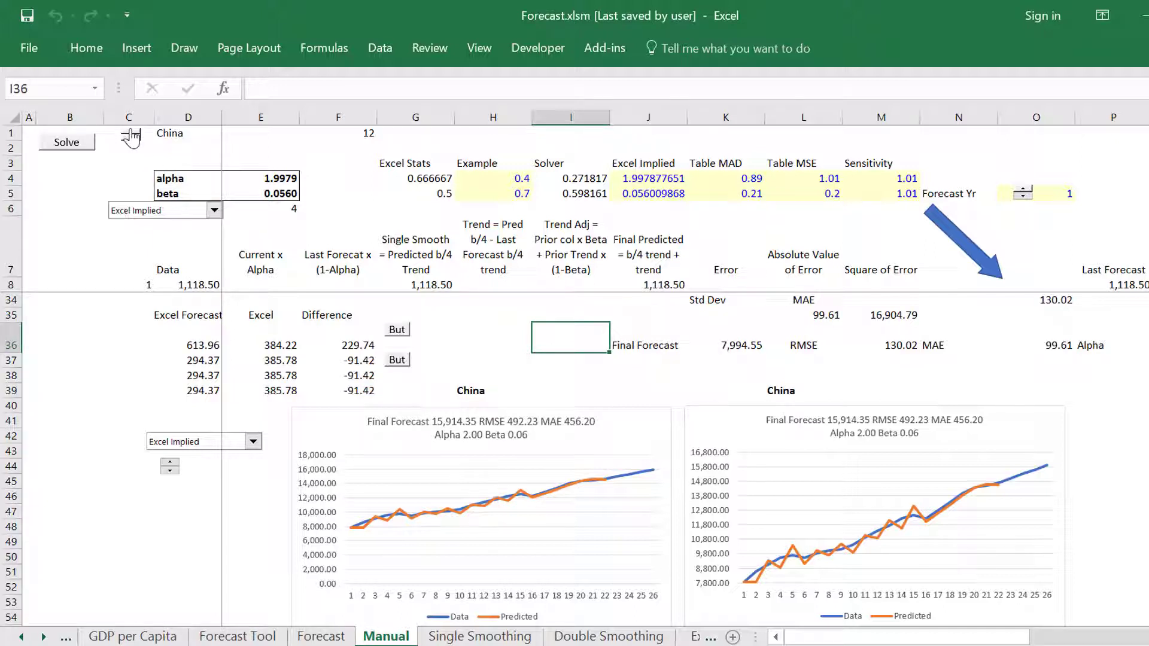
left_click(61, 152)
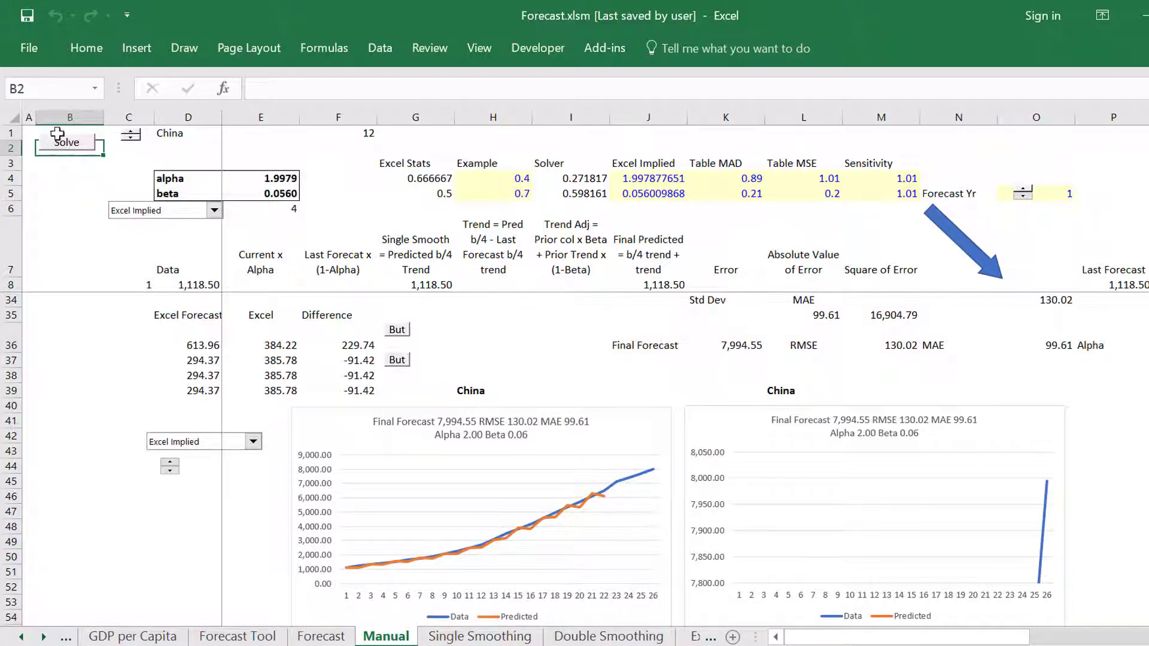
left_click(62, 147)
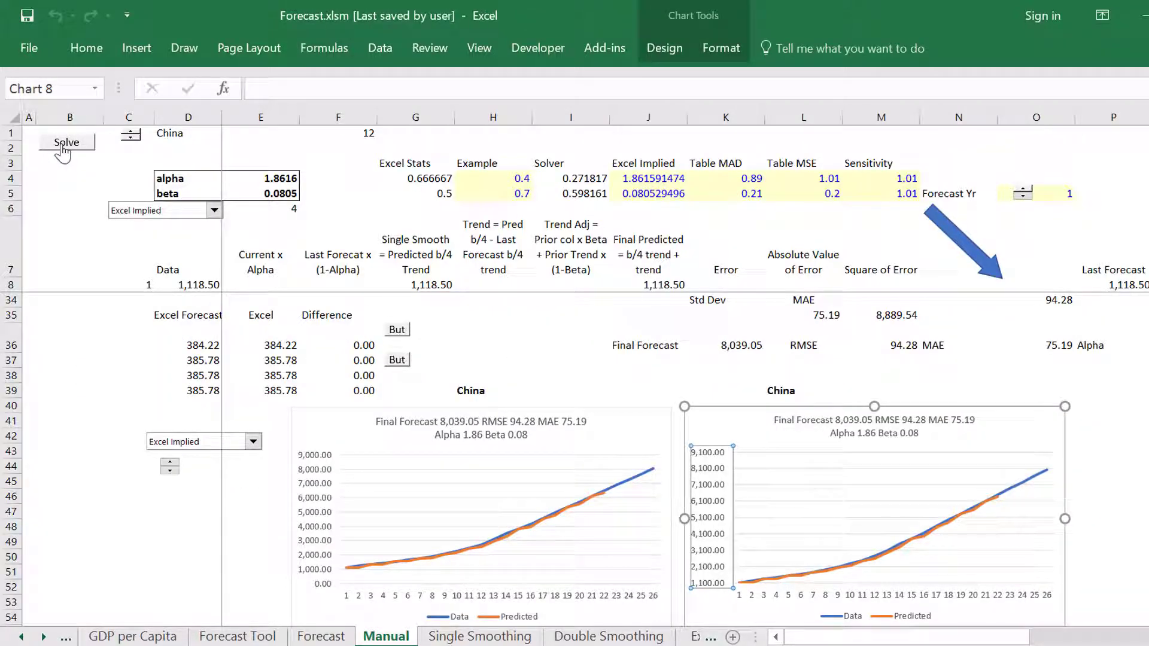
left_click(525, 345)
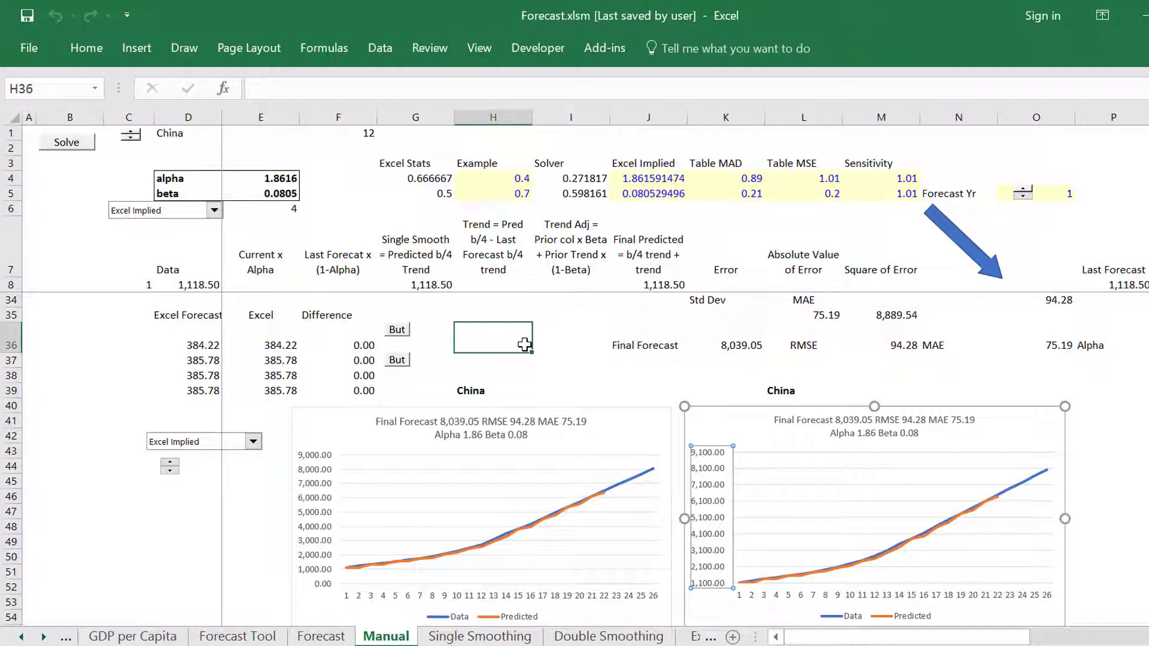
- Step from the Forecast sheet past Theory to the Forecast Variace sheet with its 95% interval calculations
key("ctrl+Page_Up")
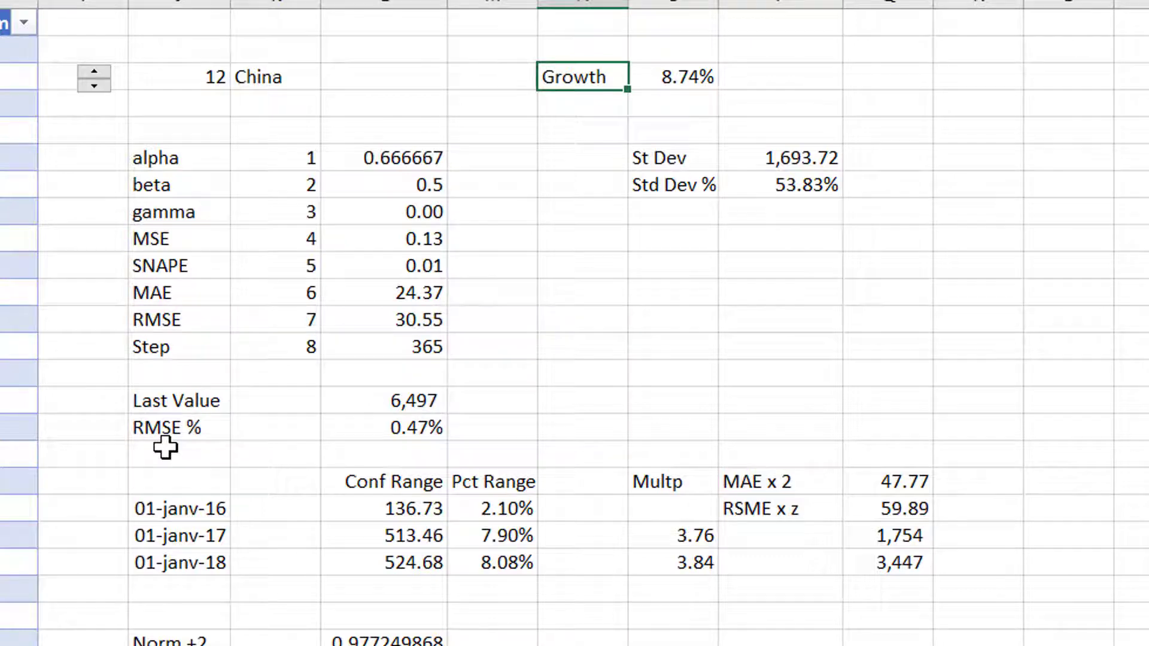
left_click(592, 375)
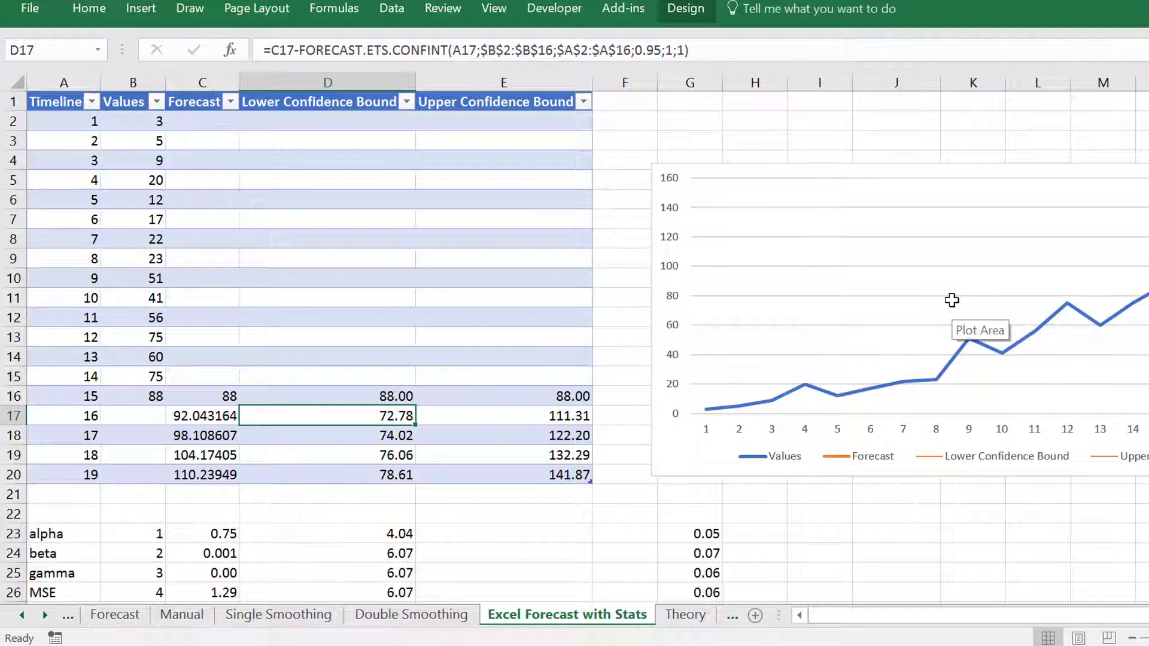
key("ctrl+Page_Down")
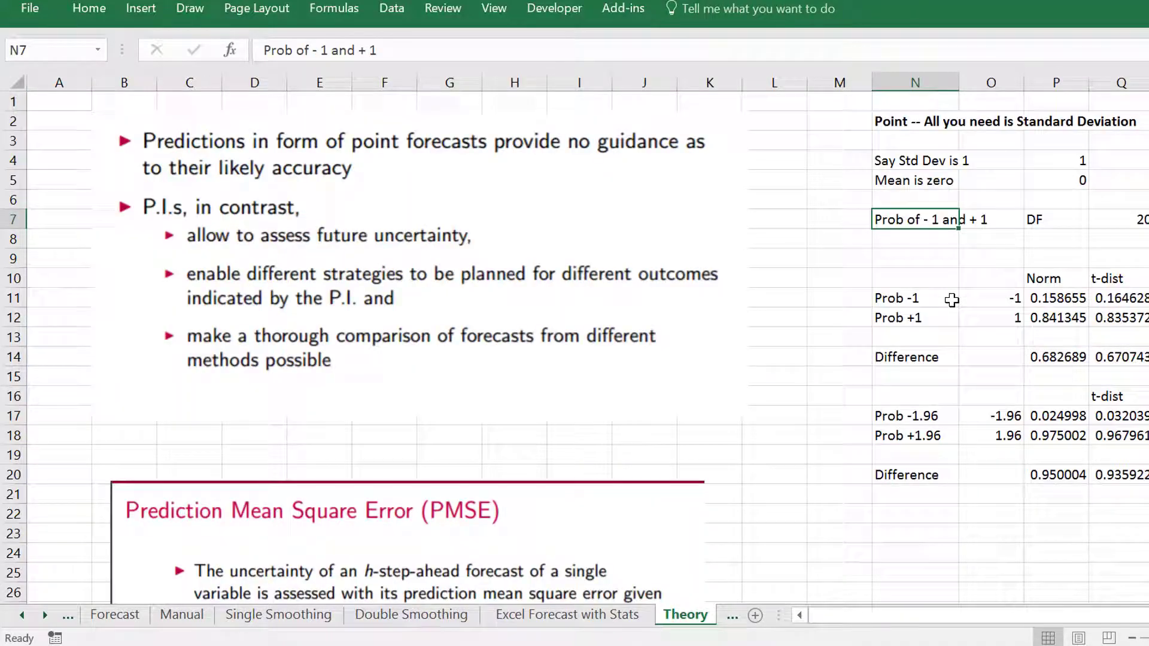
key("ctrl+Page_Down")
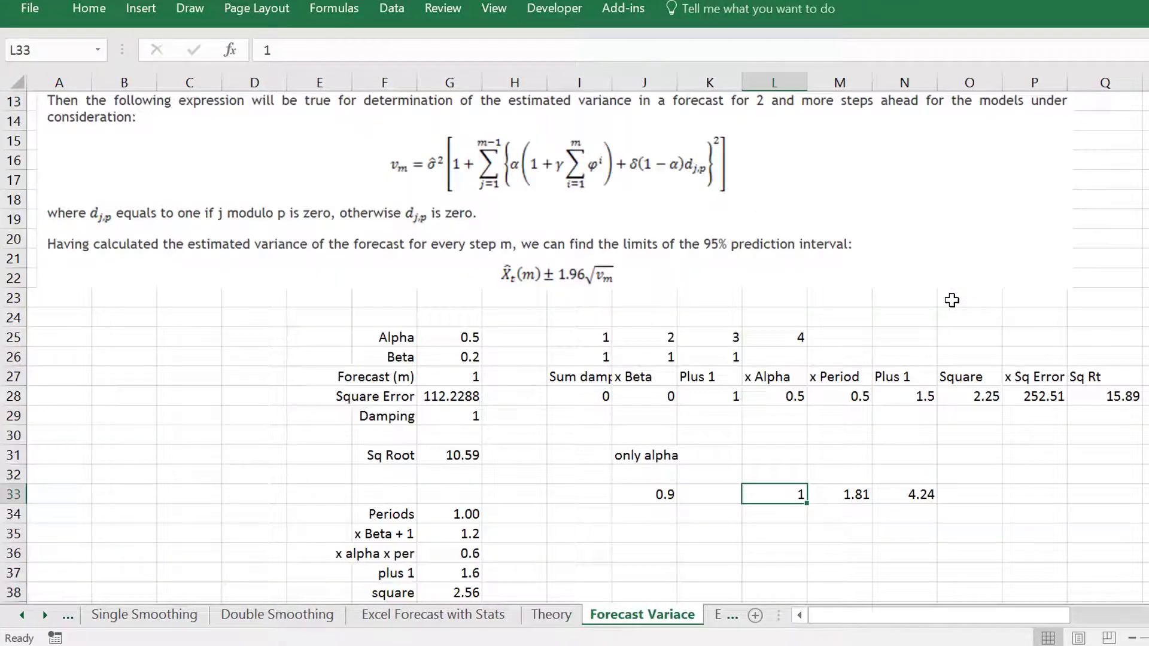
key("Up")
key("Up")
key("Up")
key("Up")
key("Up")
key("Up")
key("Up")
key("Up")
key("Up")
key("Up")
key("Up")
key("Up")
key("Up")
key("Up")
key("Up")
key("Up")
key("Up")
key("Up")
key("Up")
key("Up")
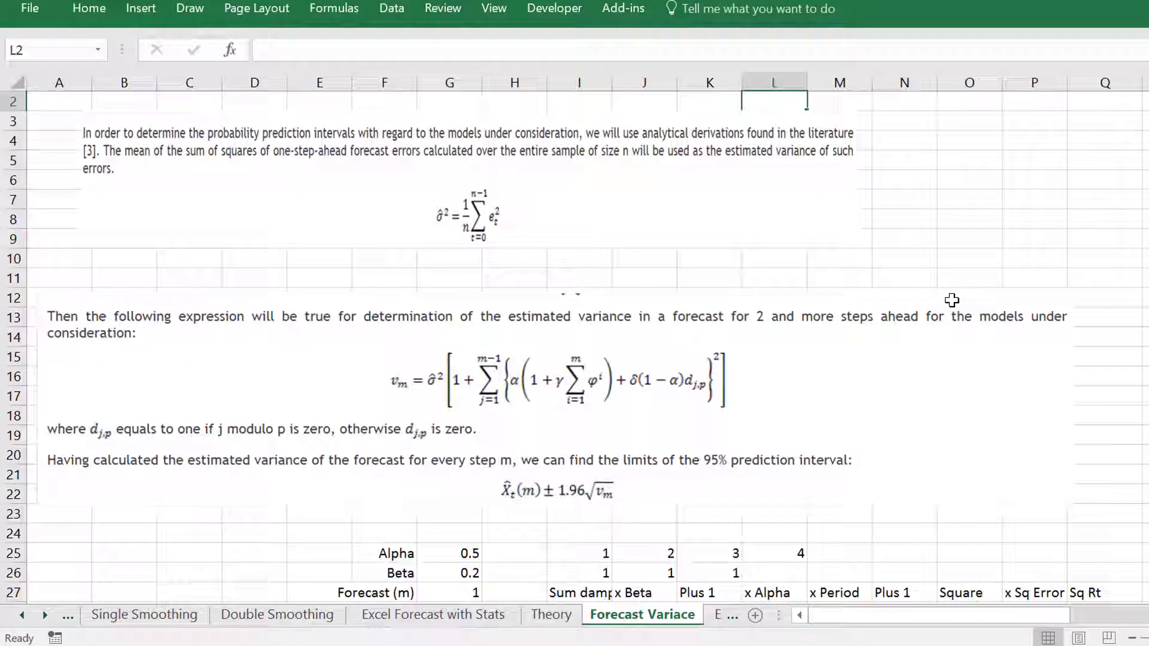
key("Left")
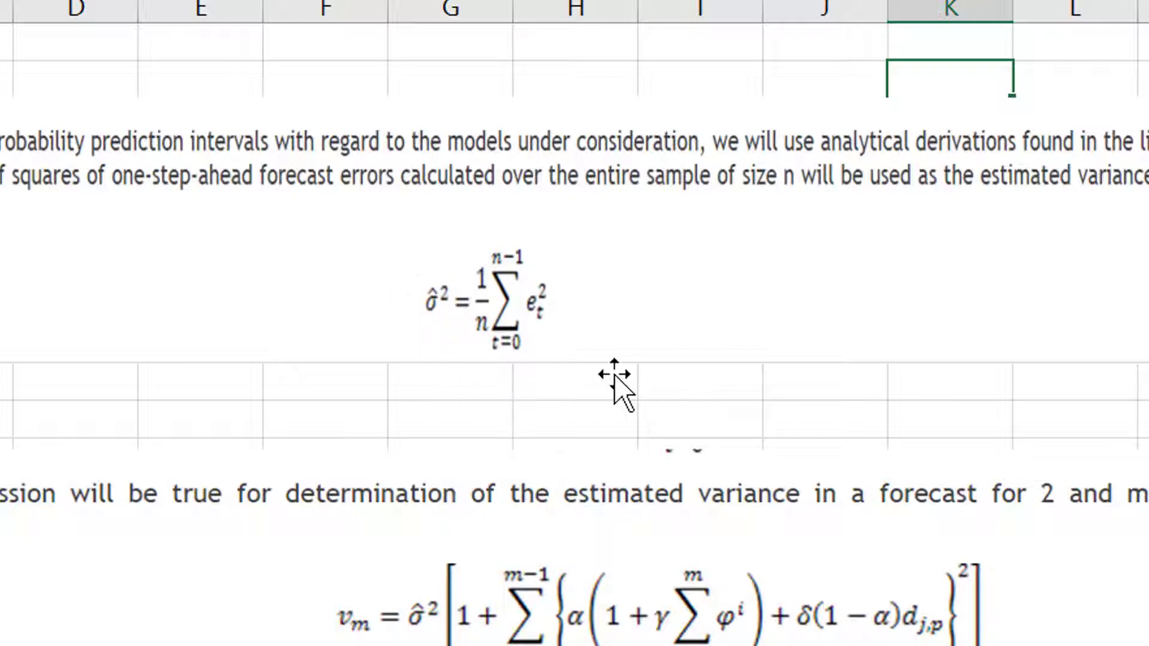
left_click(596, 359)
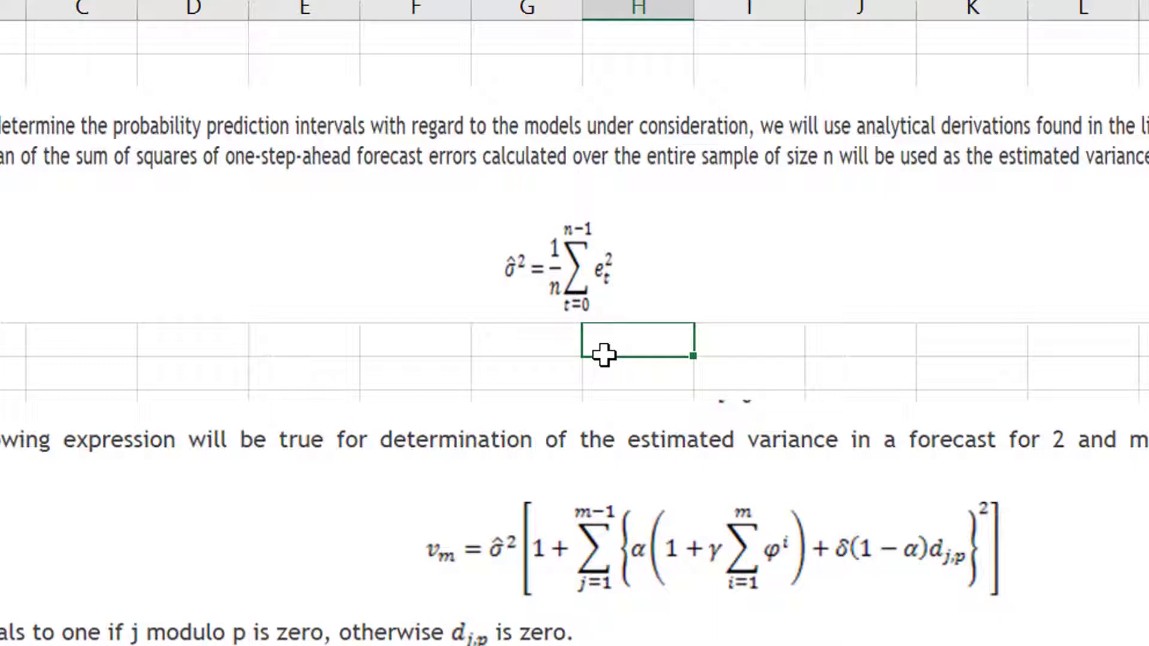
key("Left")
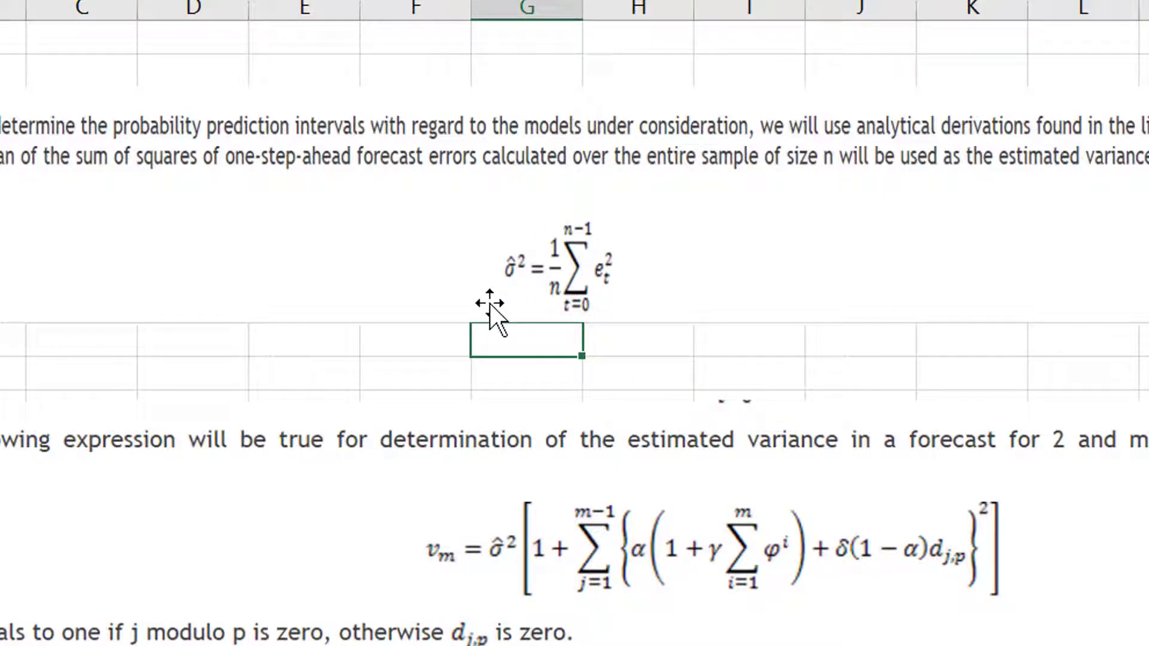
left_click(498, 385)
key("Down")
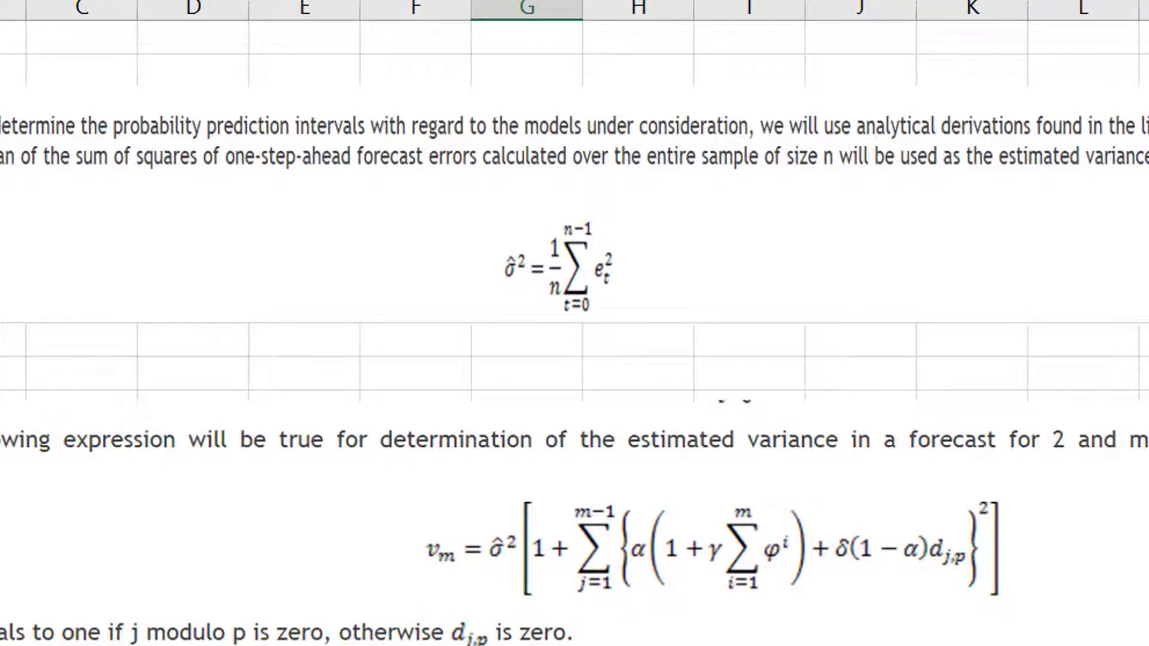
key("Right")
key("Right")
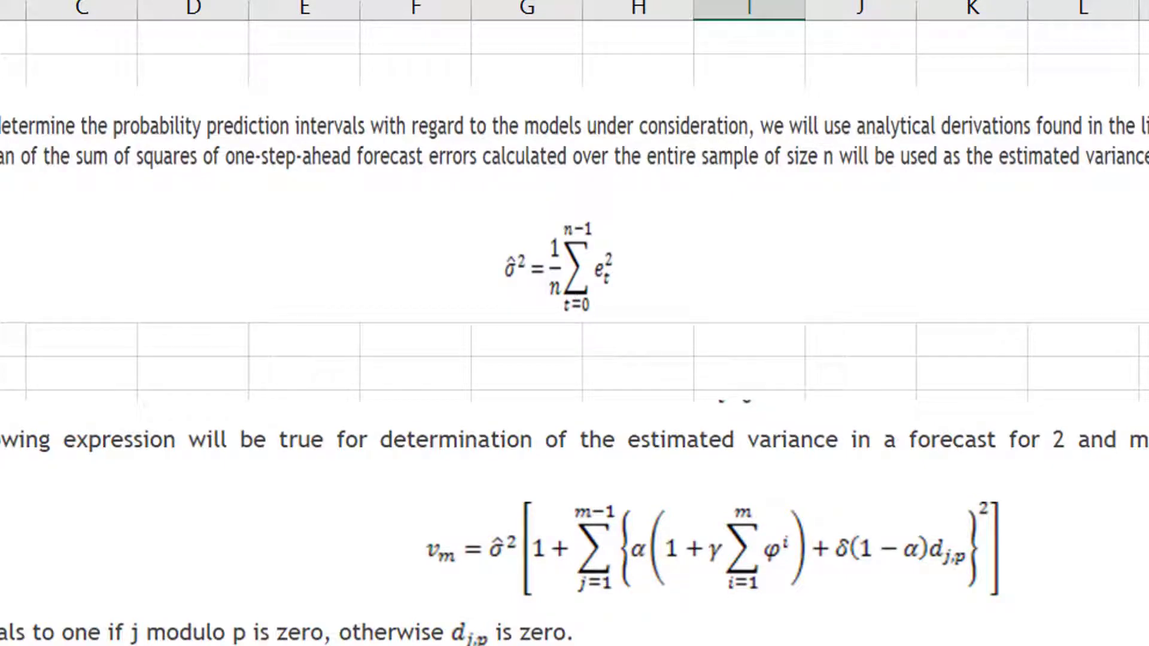
key("Right")
key("Right")
key("Right")
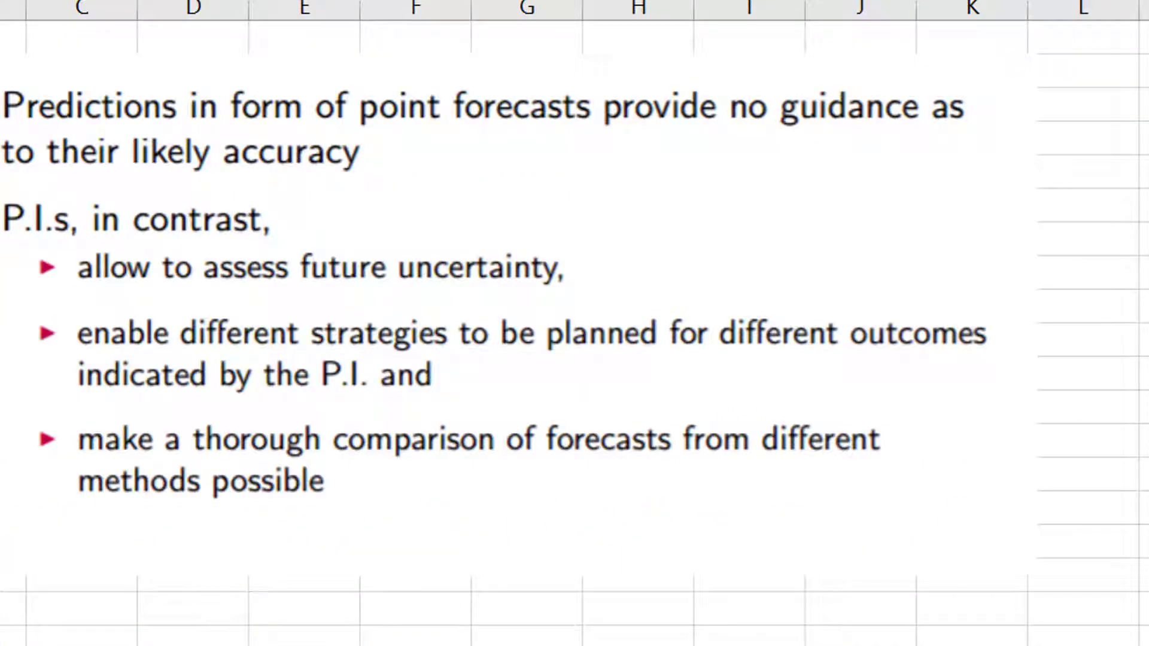
- Review the Std Dev value in P4 and the surrounding distribution inputs
key("Right")
key("Right")
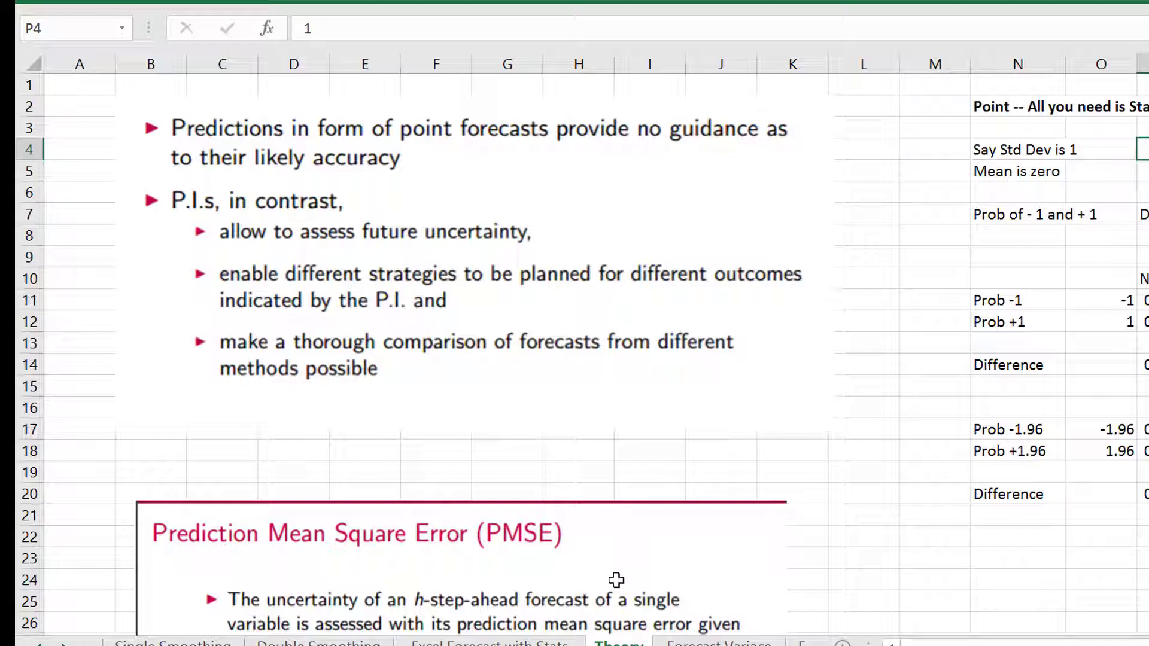
key("Left")
key("Left")
key("Left")
key("Up")
key("Up")
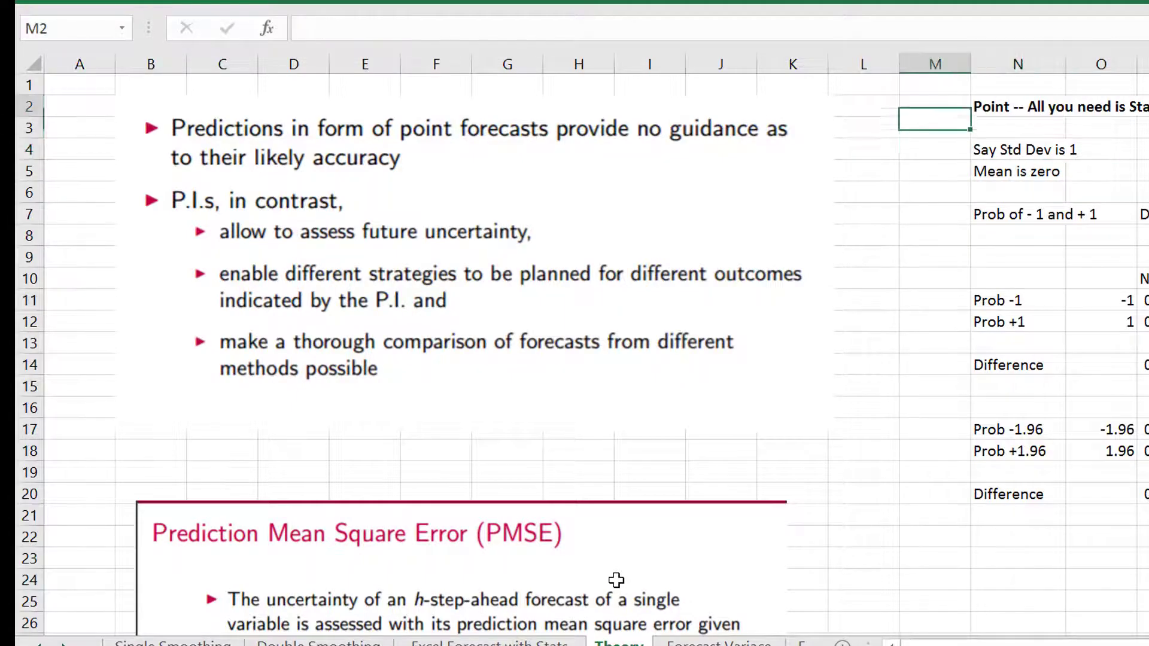
key("Right")
key("Down")
key("Down")
key("Right")
key("Right")
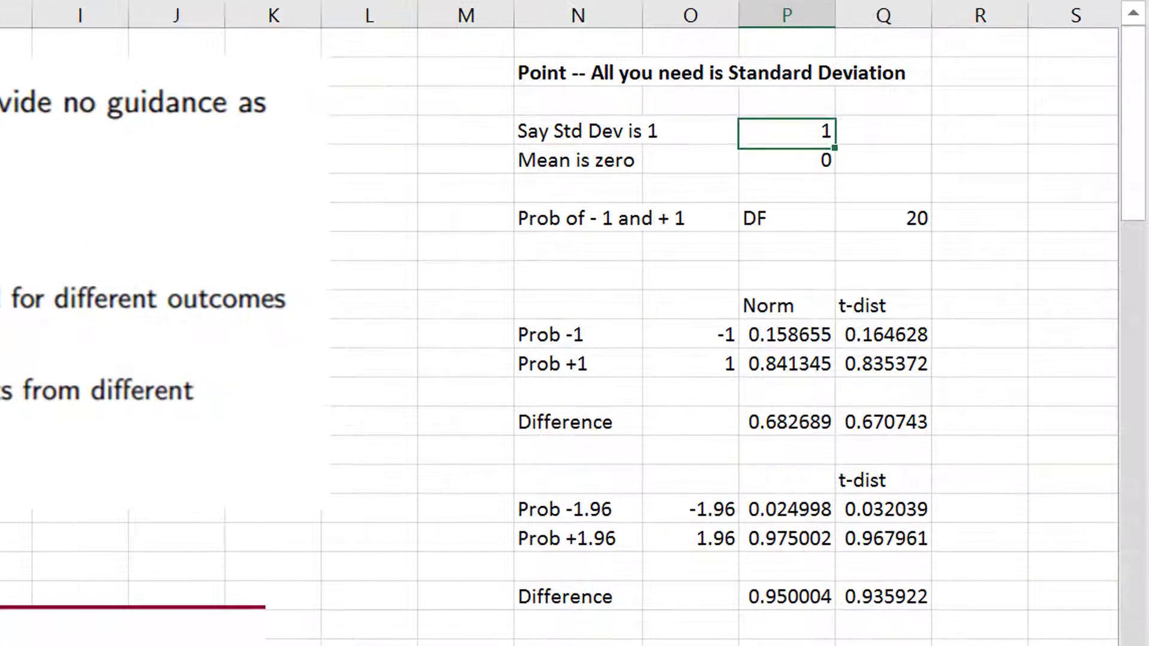
key("Left")
key("Left")
key("Left")
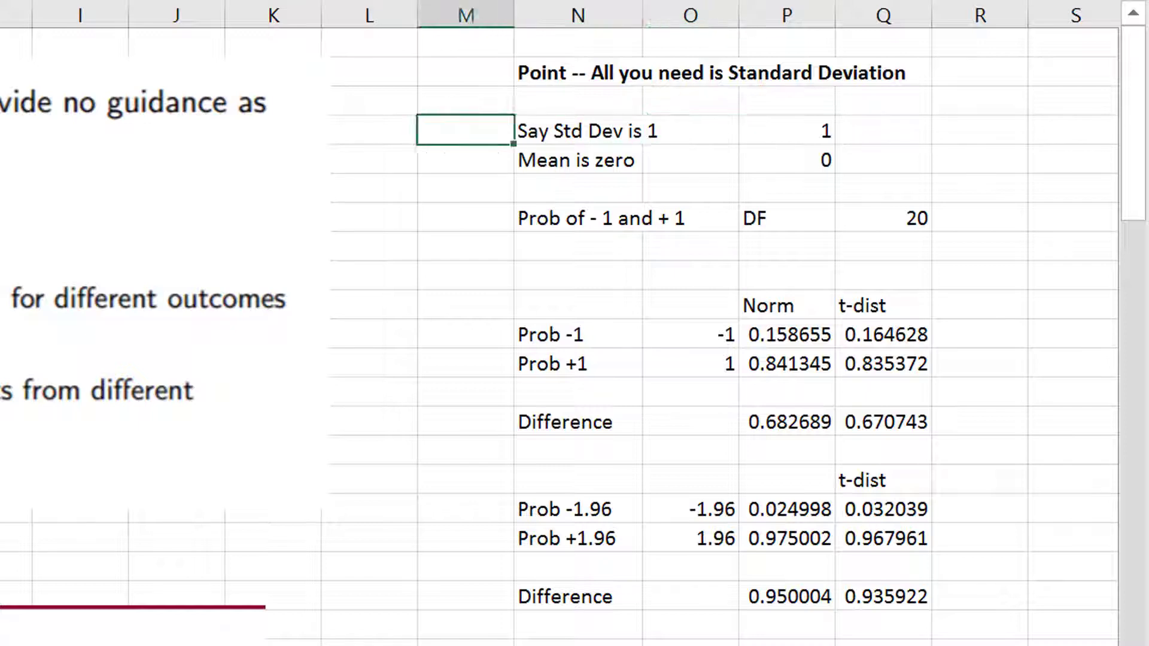
key("Right")
key("Right")
key("Right")
key("Down")
key("Up")
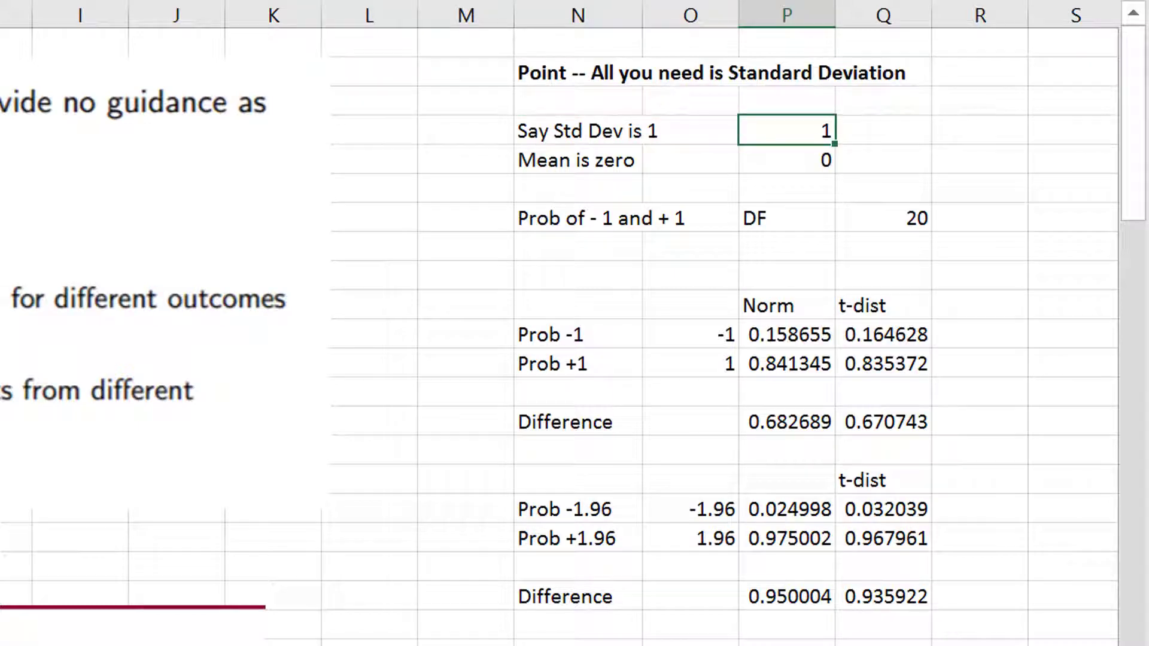
key("Down")
key("Down")
key("Down")
key("Up")
key("Up")
key("Up")
key("Down")
key("Down")
key("Down")
key("Down")
key("Down")
key("Down")
key("Down")
- Inspect the NORM.DIST formulas for Prob −1 and +1 and their Difference of 0.682689
key("F2")
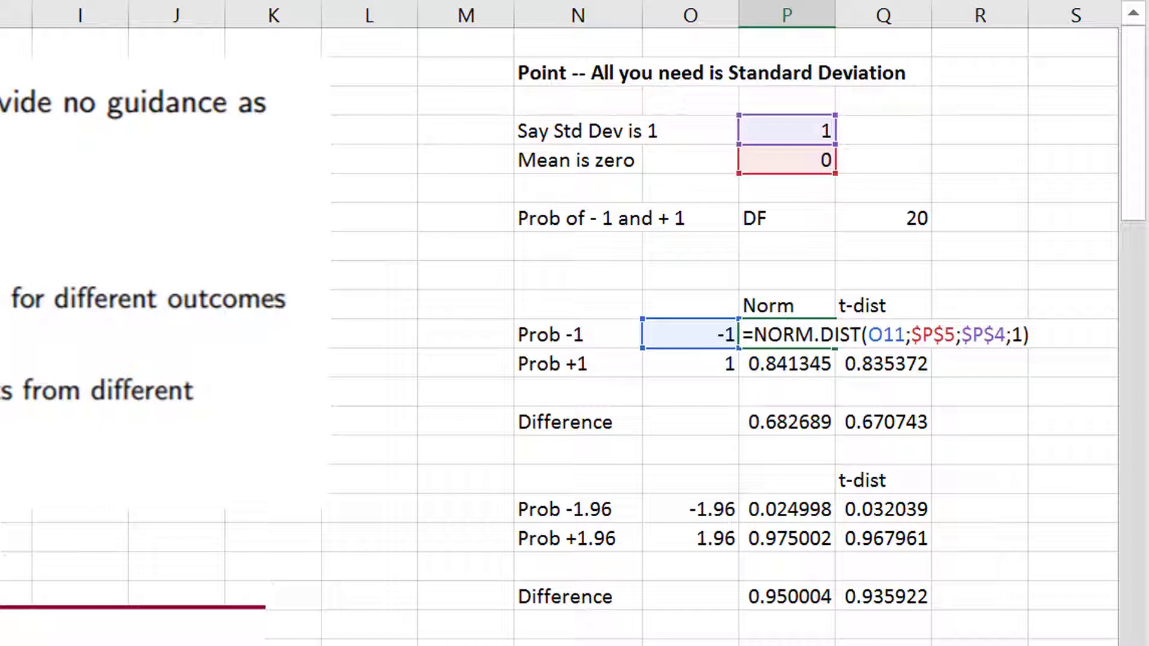
key("Return")
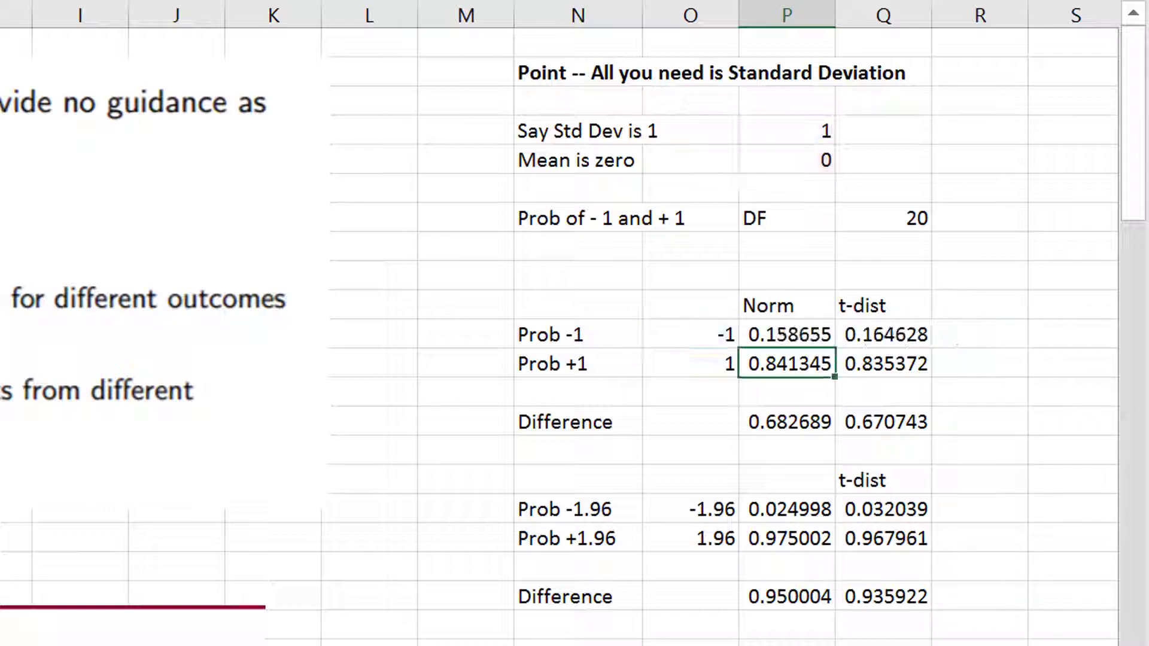
key("F2")
key("Return")
key("Up")
key("Up")
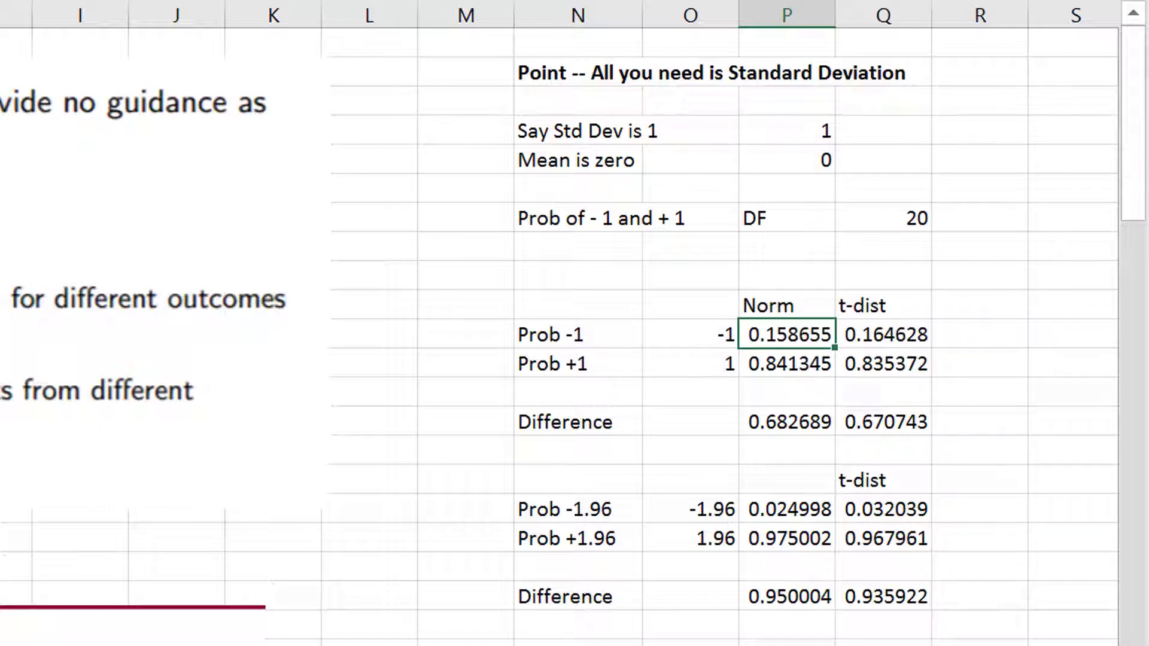
key("F2")
key("Return")
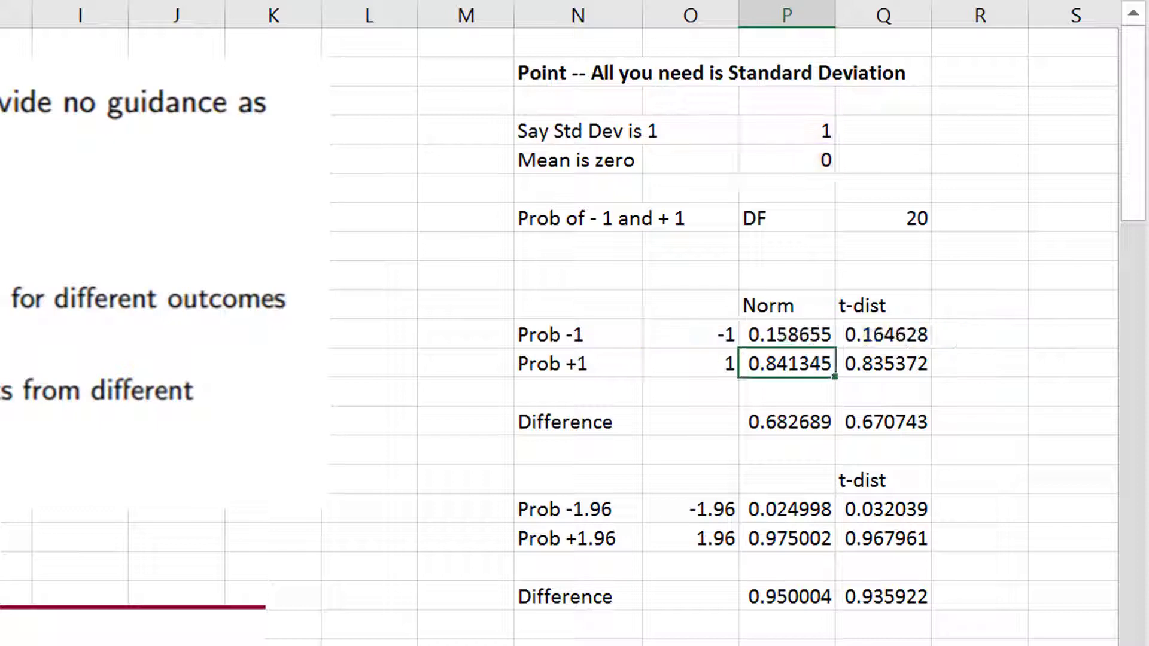
key("Down")
key("Down")
key("F2")
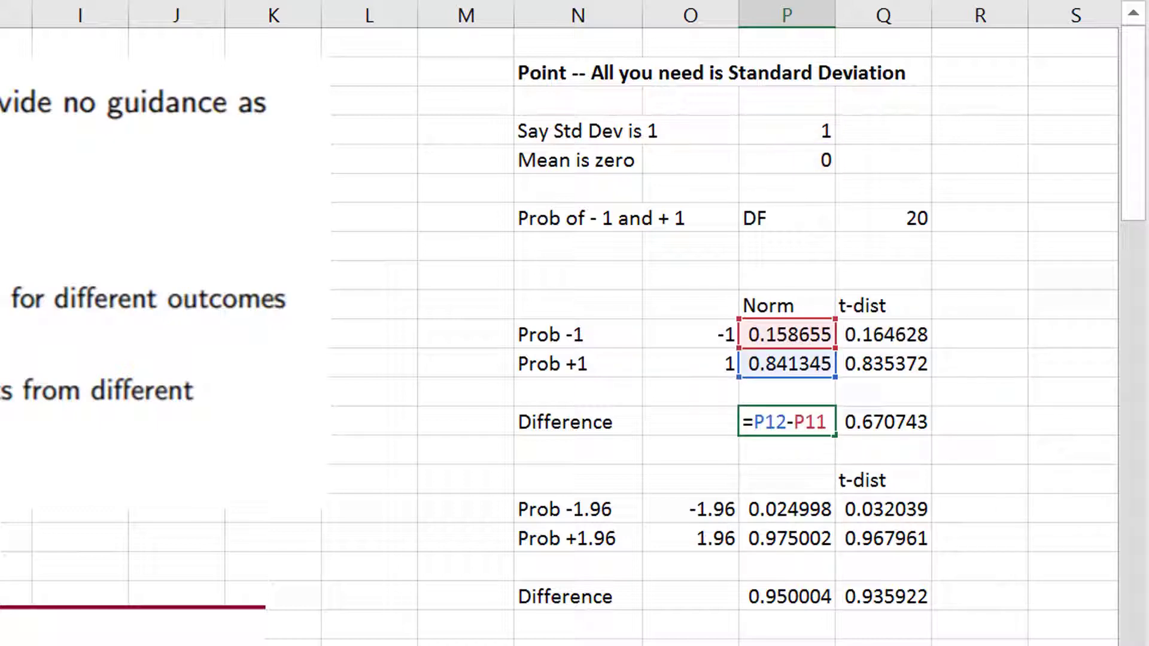
key("Return")
key("Up")
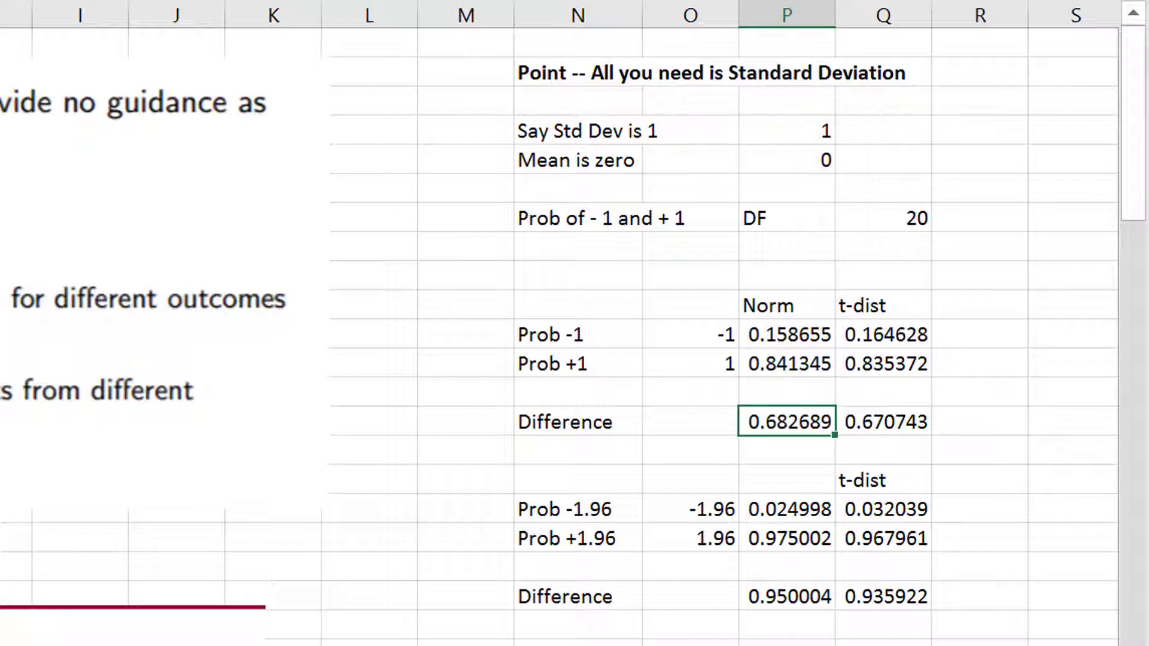
key("F2")
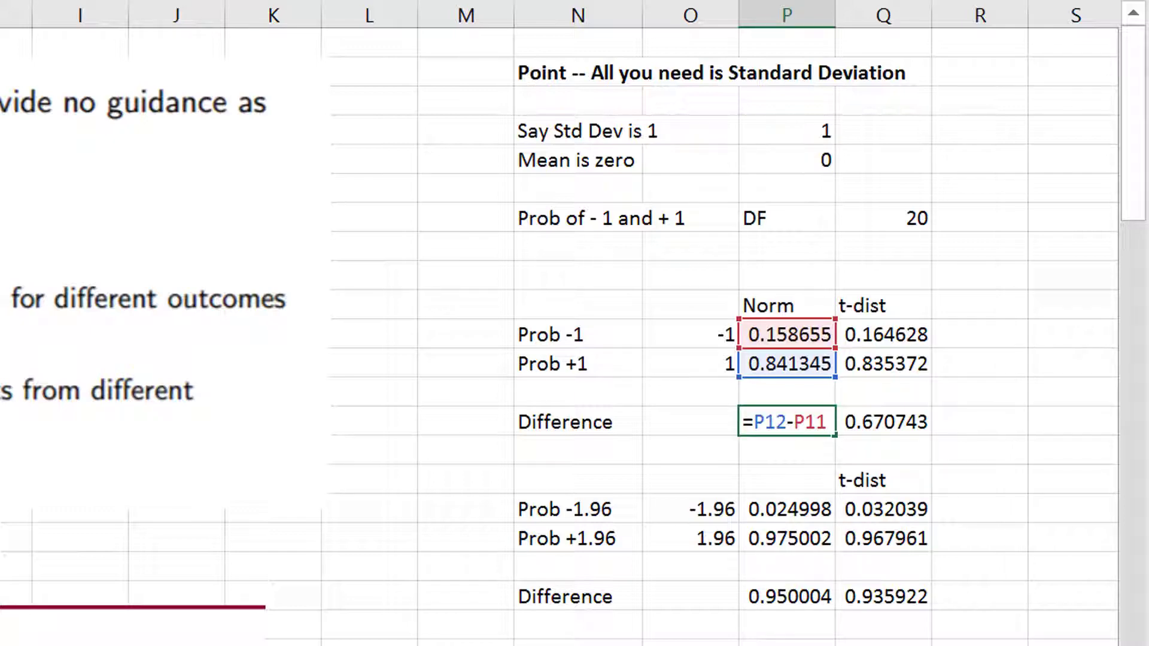
key("ctrl+Return")
- Inspect the NORM.DIST formulas for −1.96 and +1.96 and their Difference formula
key("Down")
key("Down")
key("Left")
key("Down")
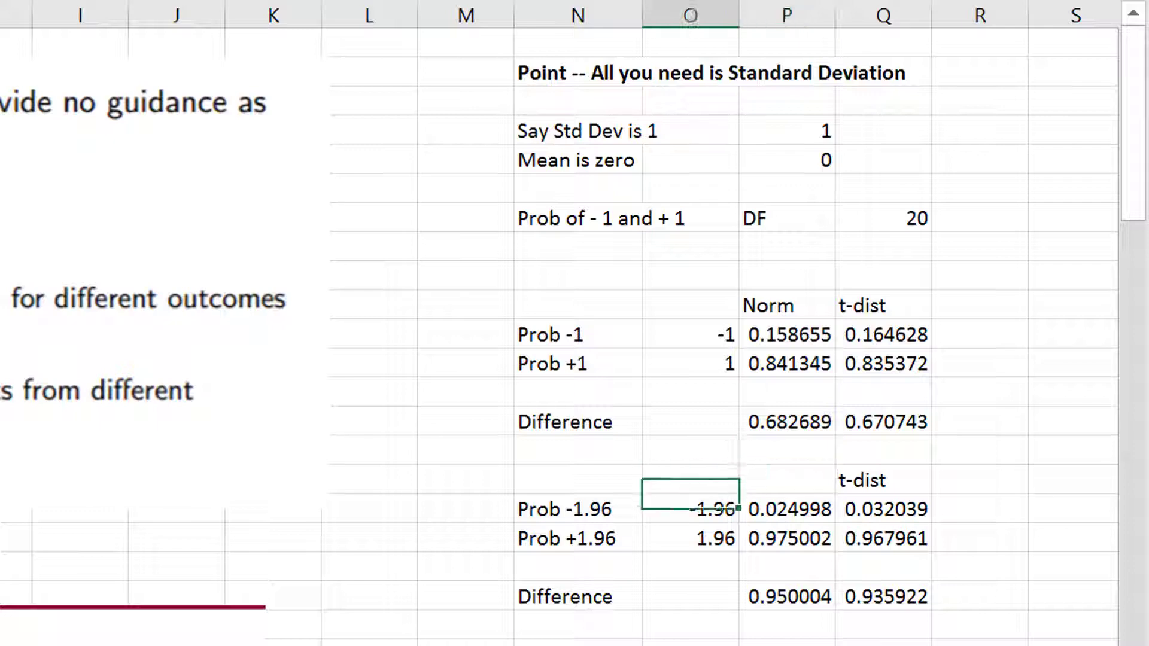
key("Right")
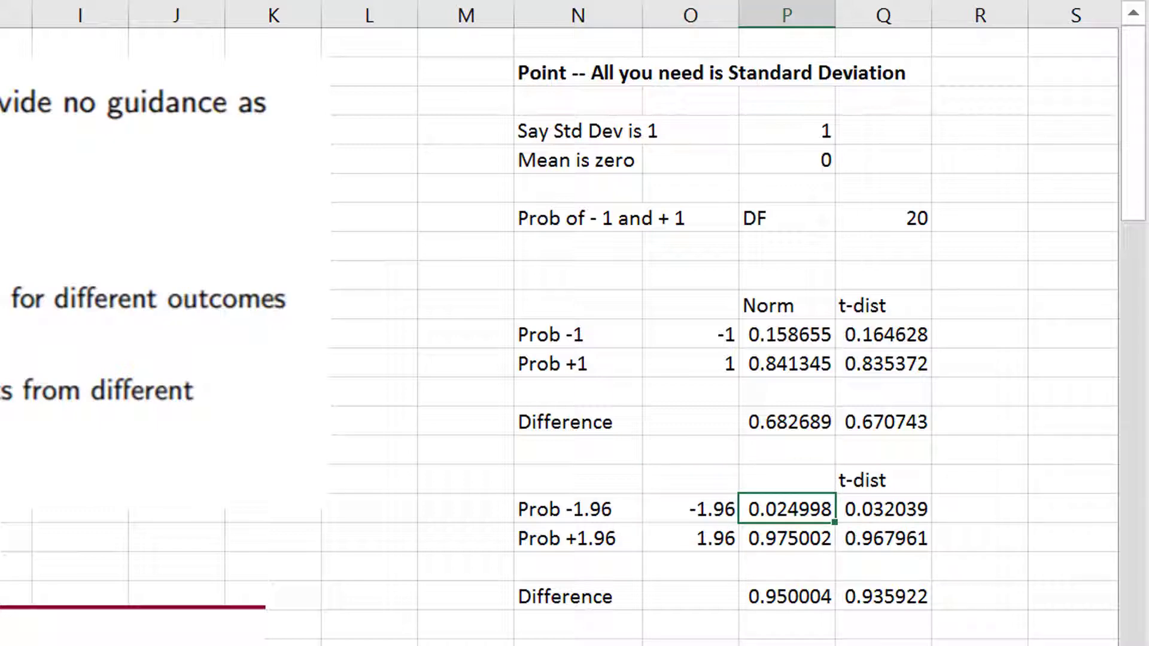
key("F2")
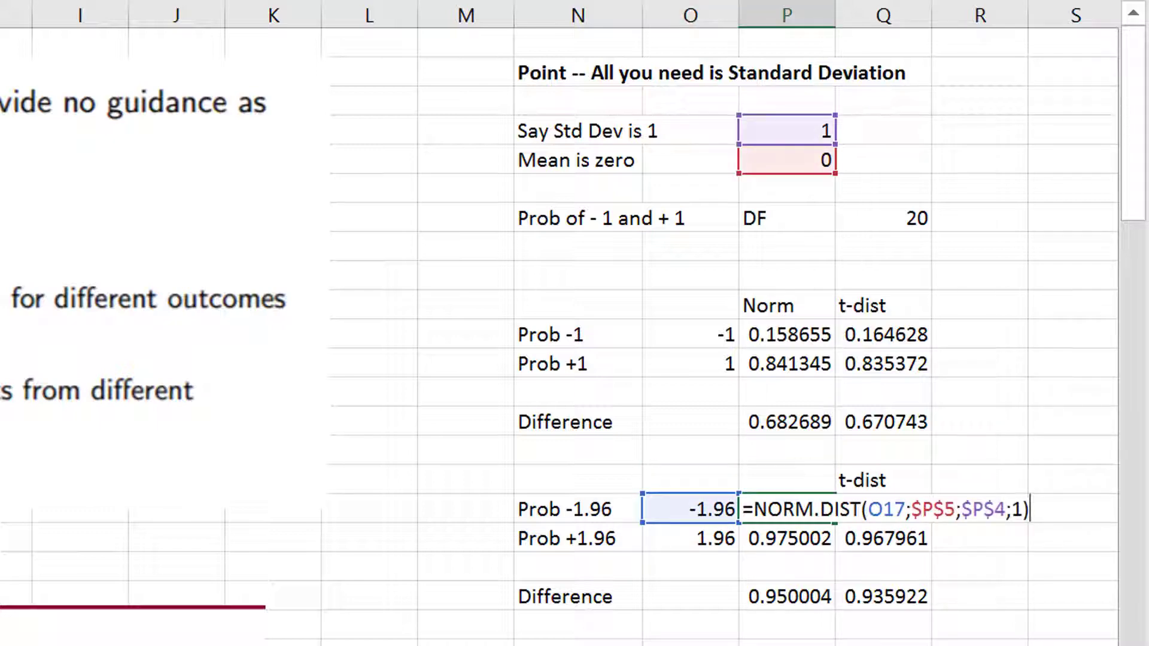
key("Return")
key("F2")
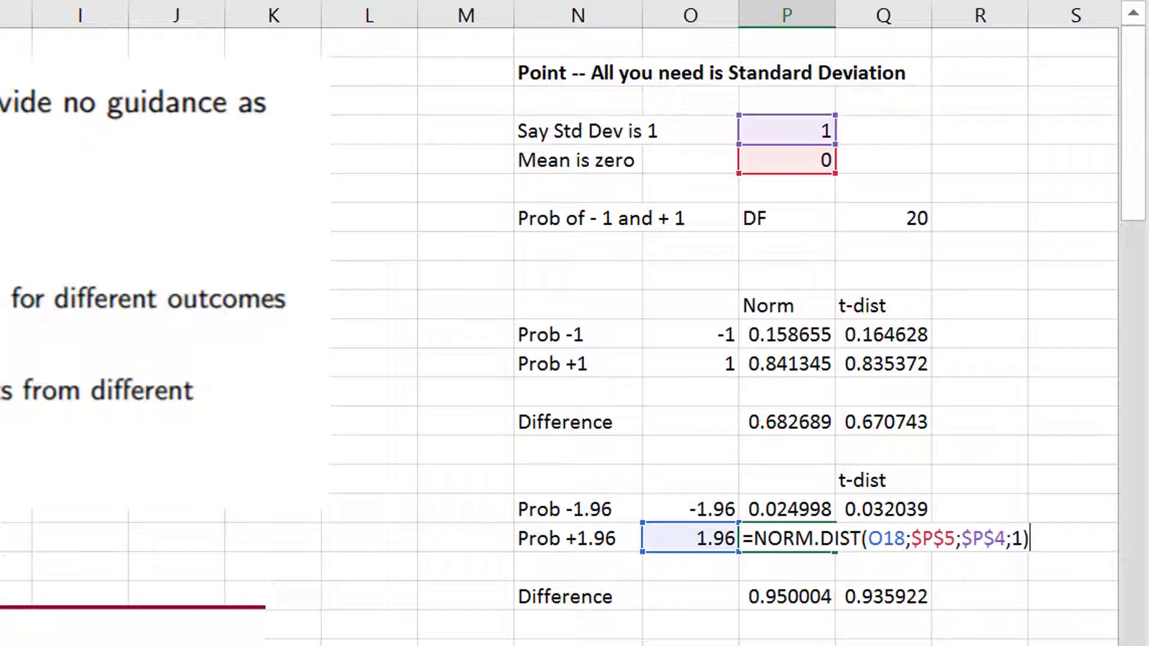
key("Return")
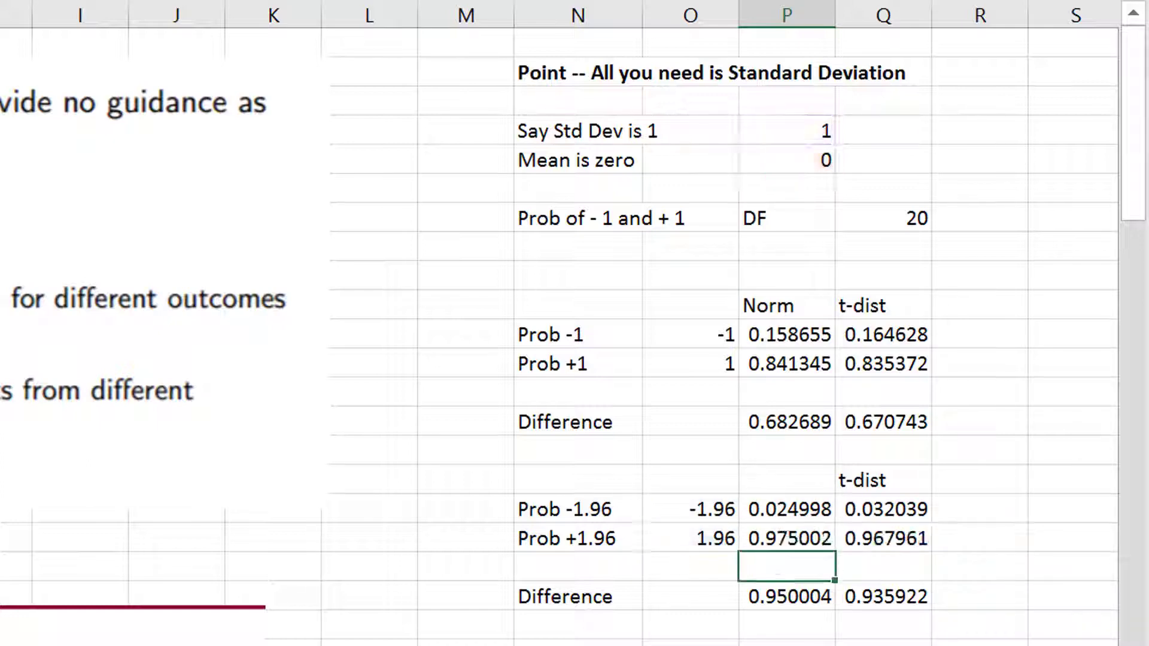
key("Down")
key("F2")
key("Return")
key("Up")
key("Up")
key("Up")
key("Up")
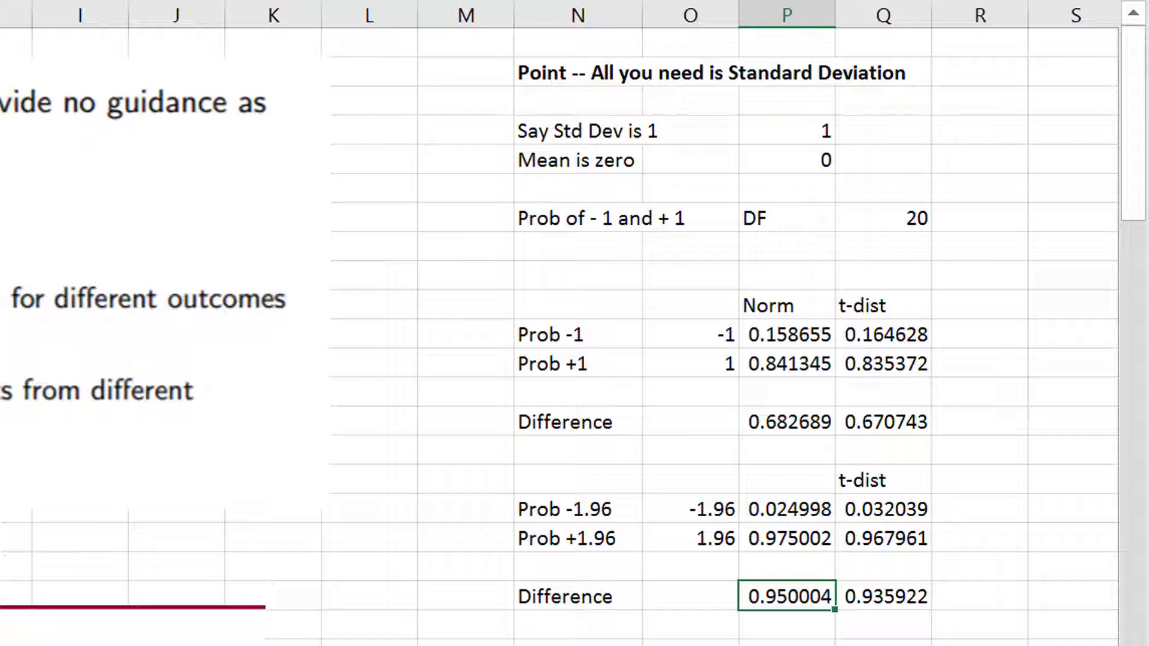
key("Left")
key("Right")
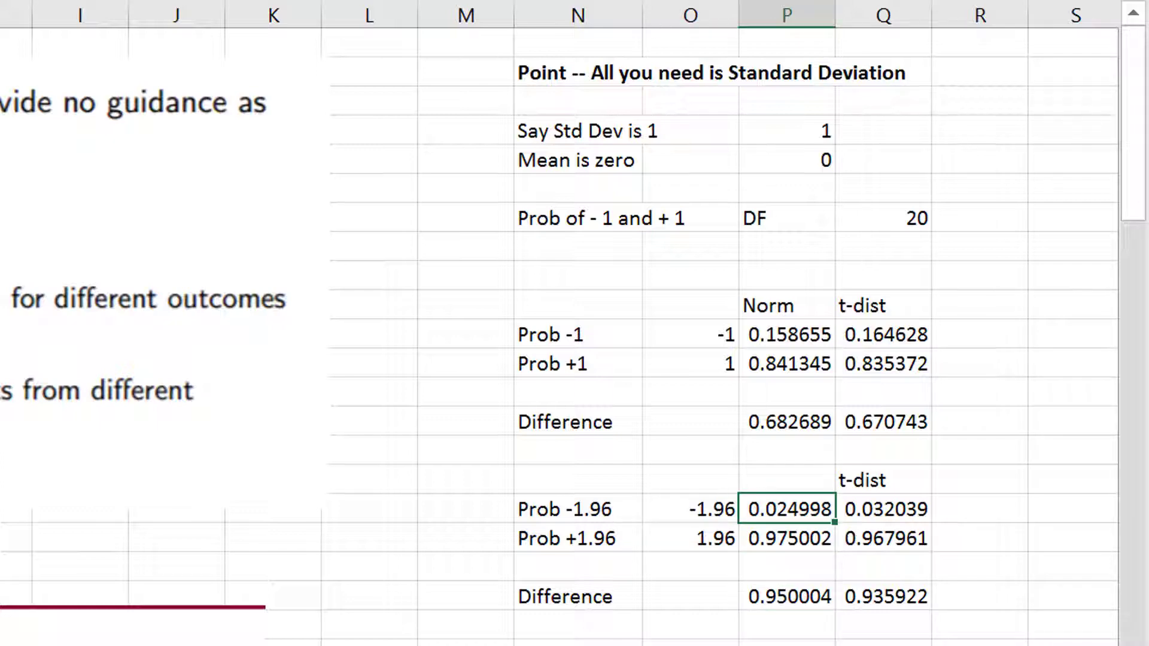
- Compare the ±1.96 inputs and probabilities against the standard deviation value
key("Up")
key("Up")
key("Up")
key("Up")
key("Up")
key("Up")
key("Up")
key("Up")
key("Up")
key("Up")
key("Up")
key("Up")
key("Up")
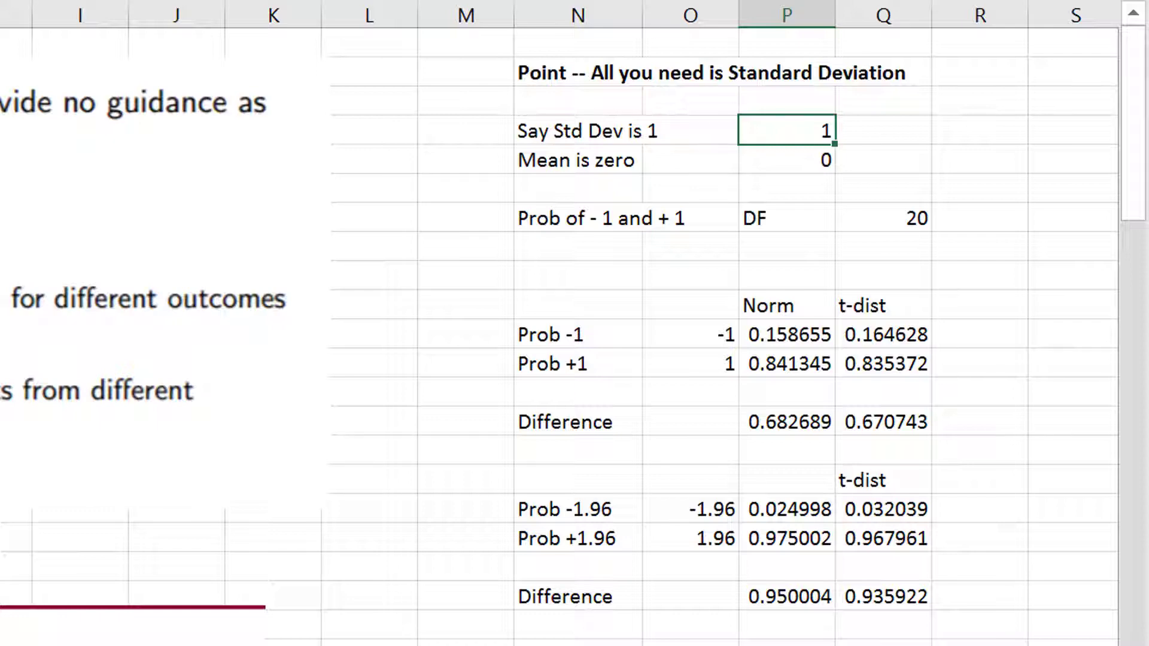
key("Down")
key("Down")
key("Down")
key("Down")
key("Down")
key("Down")
key("Down")
key("Down")
key("Down")
key("Down")
key("Down")
key("Down")
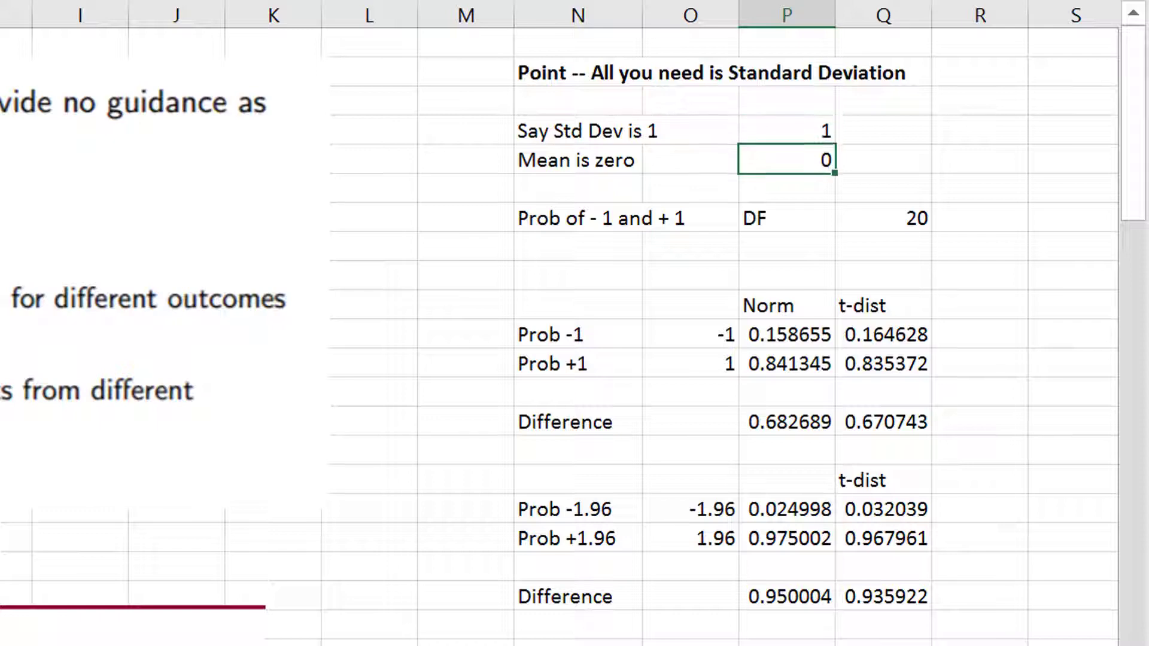
key("Left")
key("Down")
key("Down")
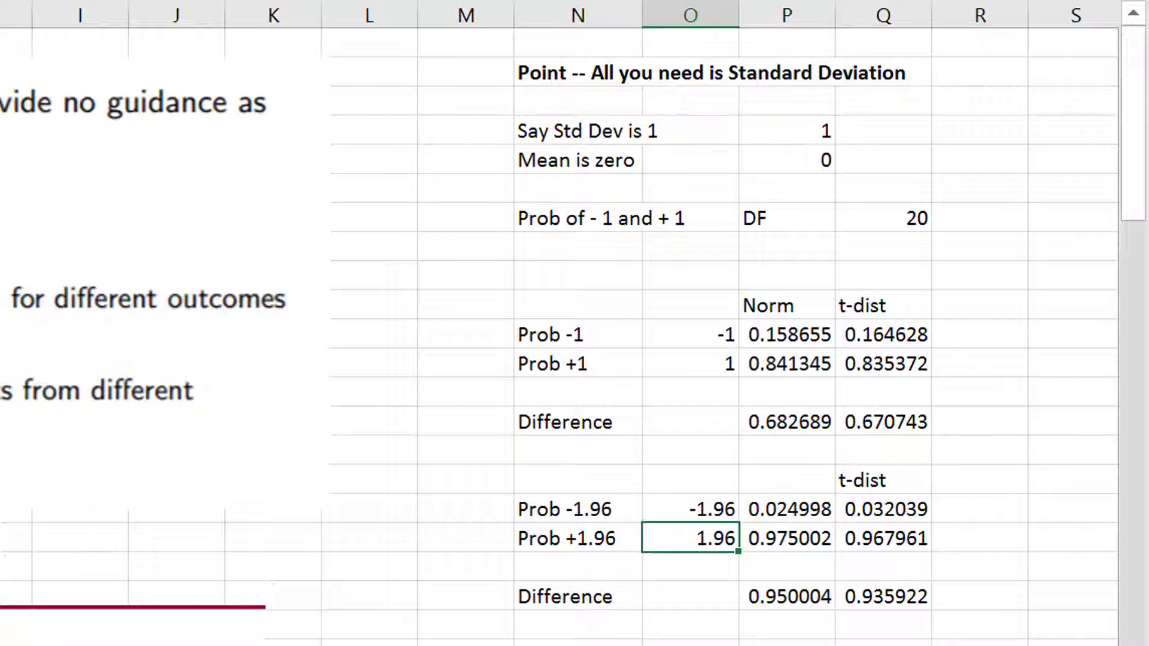
key("Up")
key("Right")
key("Up")
key("Up")
key("Up")
key("Up")
key("Up")
key("Up")
key("Up")
key("Up")
key("Up")
key("Up")
key("Up")
key("Up")
key("Up")
key("Up")
key("Up")
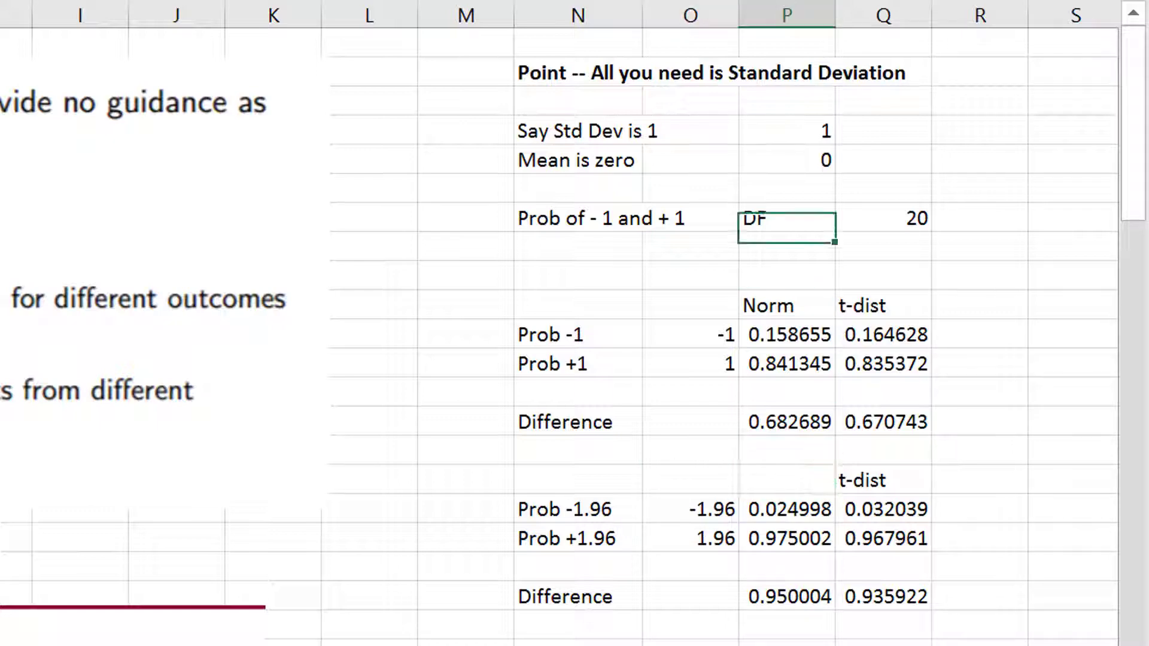
key("Down")
key("Down")
key("ctrl+Page_Down")
key("ctrl+Page_Down")
key("ctrl+Page_Down")
key("ctrl+Page_Down")
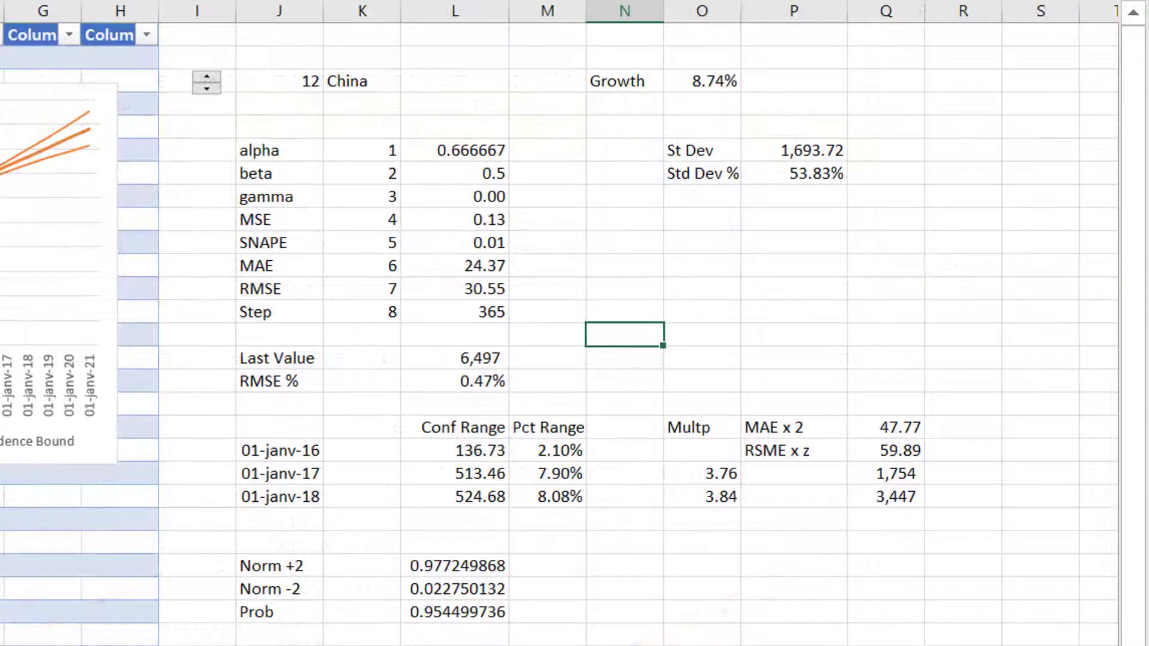
- View the FORECAST.ETS.CONFINT Conf Range formulas for 01-janv-16 and 01-janv-17
key("Down")
key("Down")
key("Down")
key("Down")
key("Down")
key("Left")
key("shift+Left")
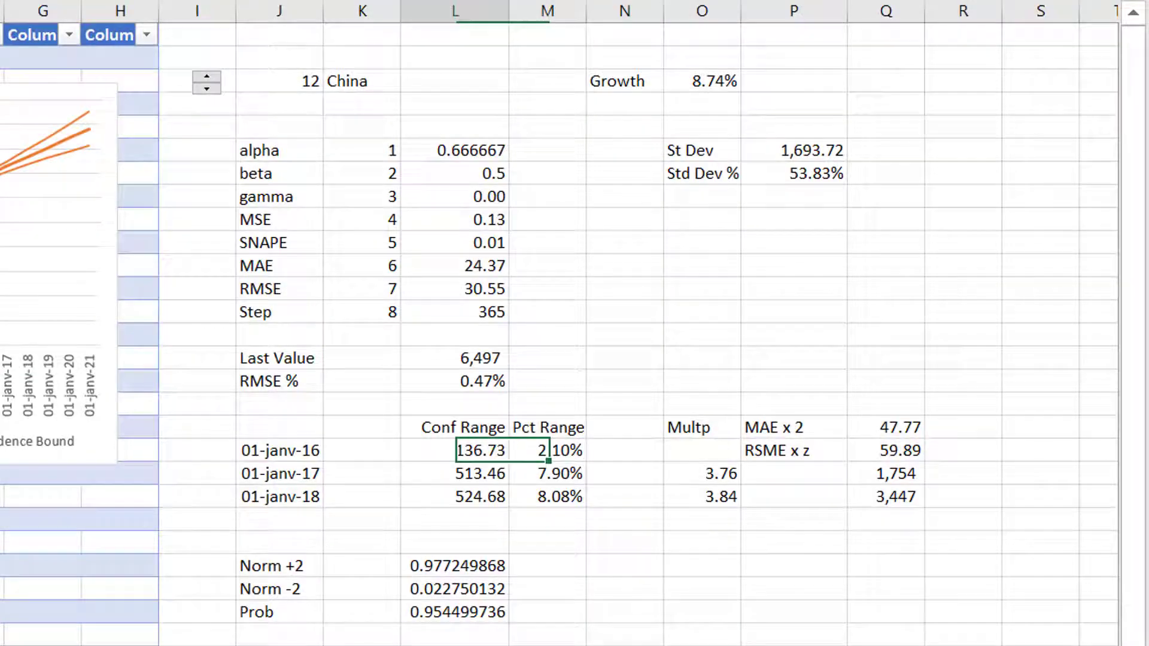
key("F2")
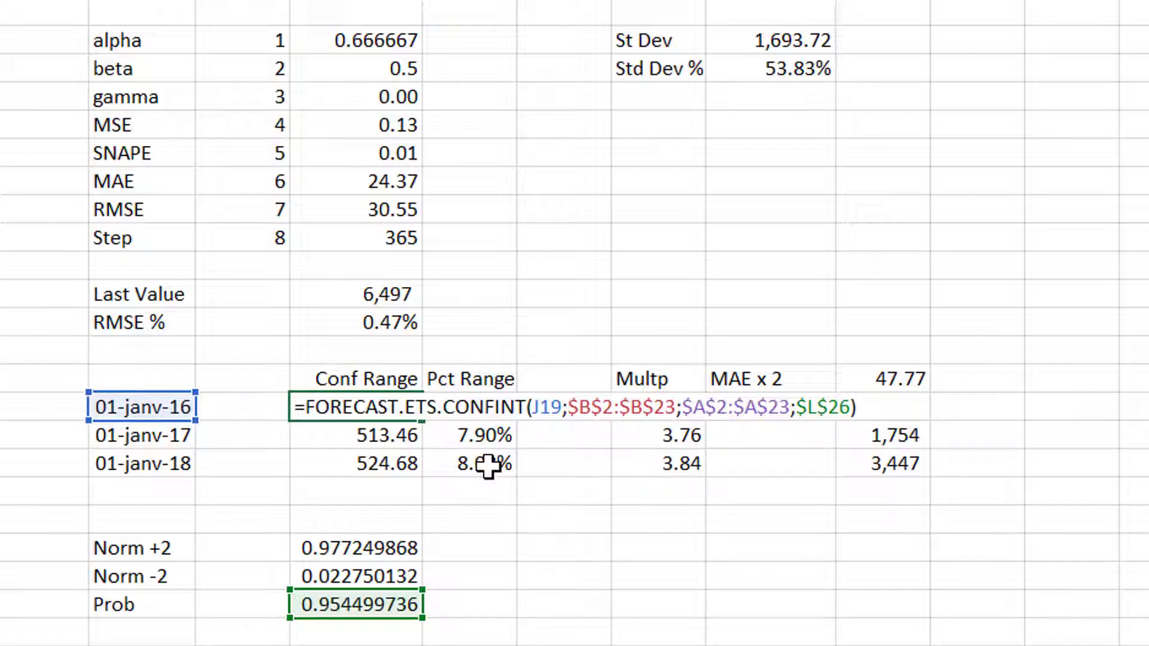
key("Return")
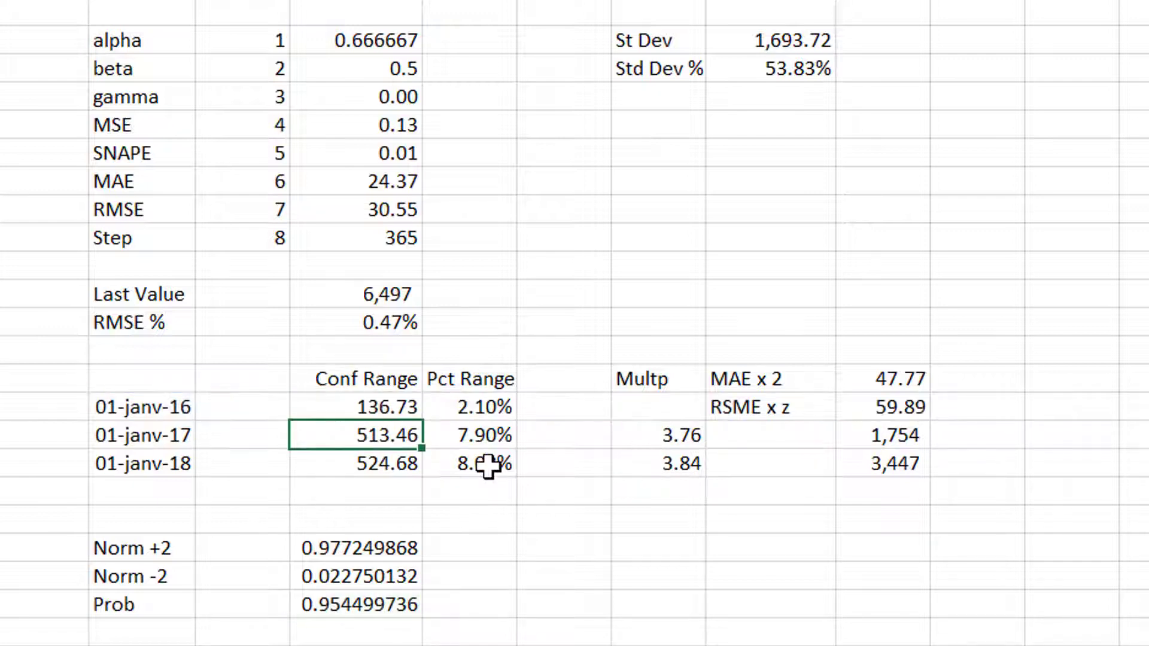
key("Up")
key("F2")
key("Escape")
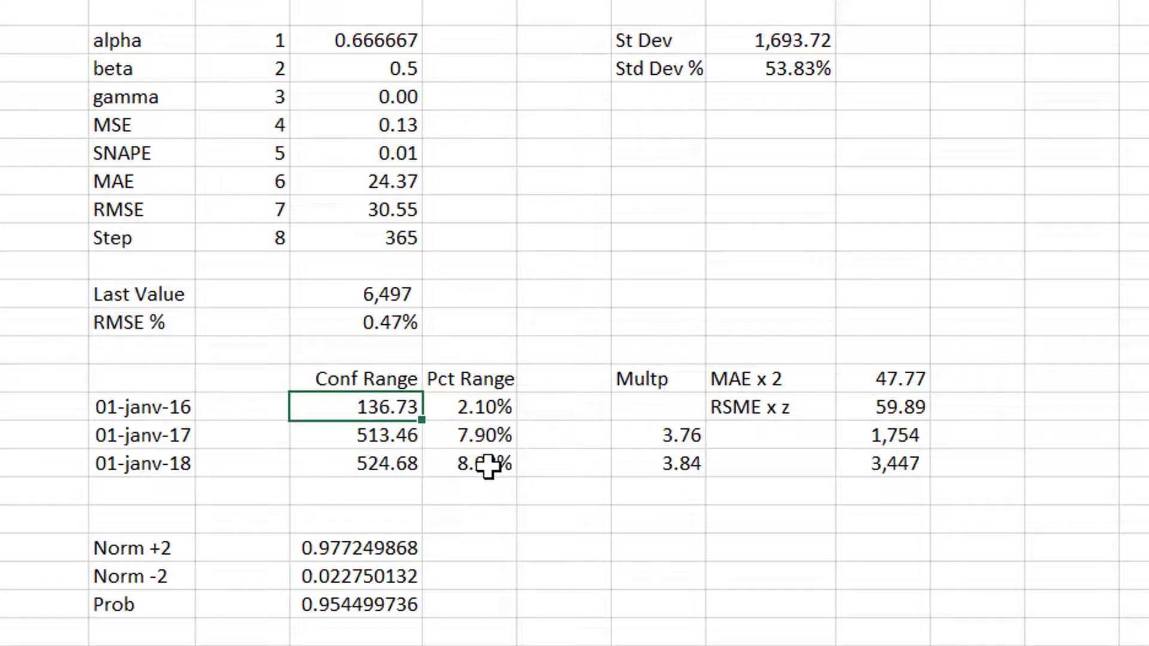
key("F2")
key("Escape")
key("Down")
key("F2")
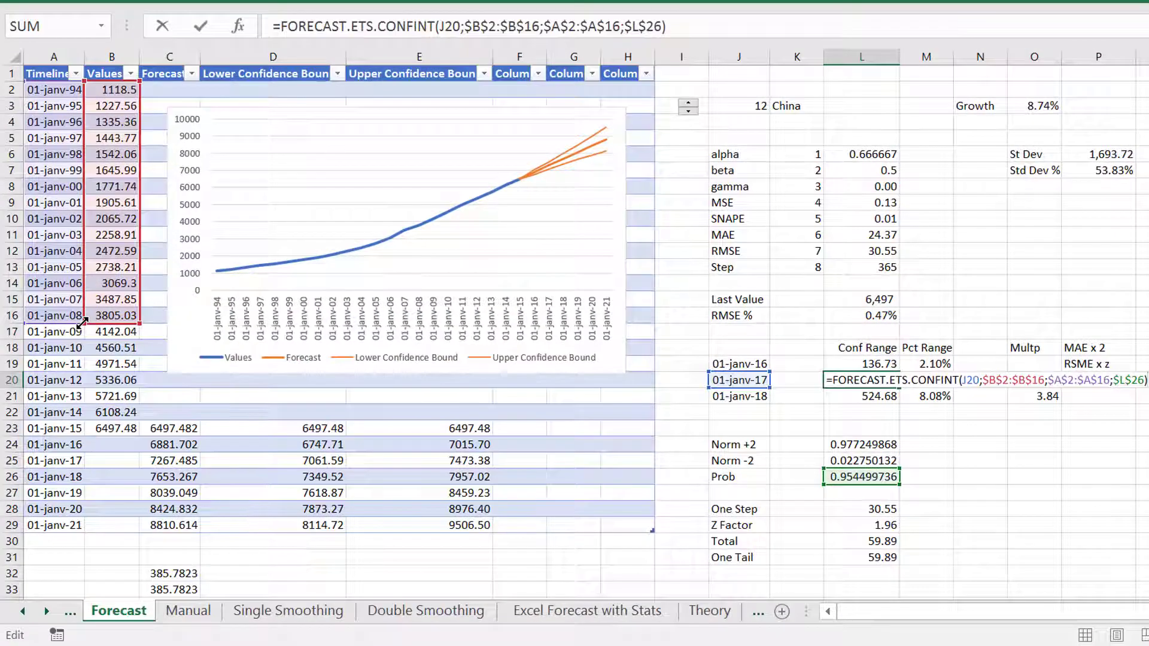
- Extend the 01-janv-17 formula's values and timeline ranges down to row 23
left_click_drag(82, 322, 84, 437)
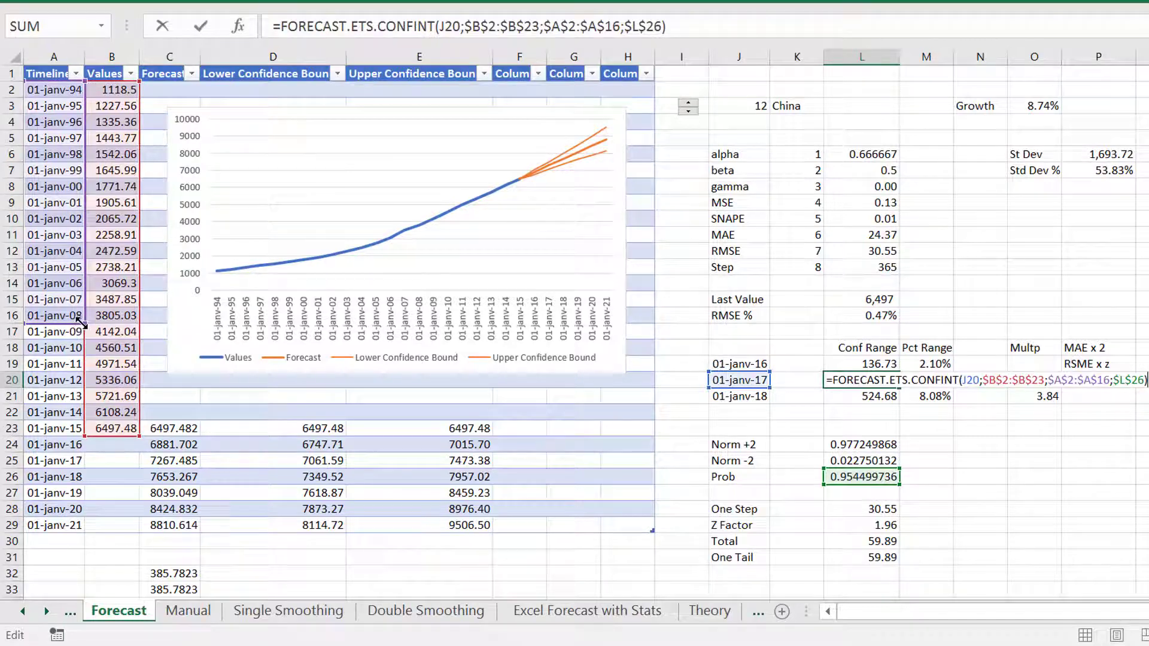
left_click_drag(82, 322, 88, 440)
key("Return")
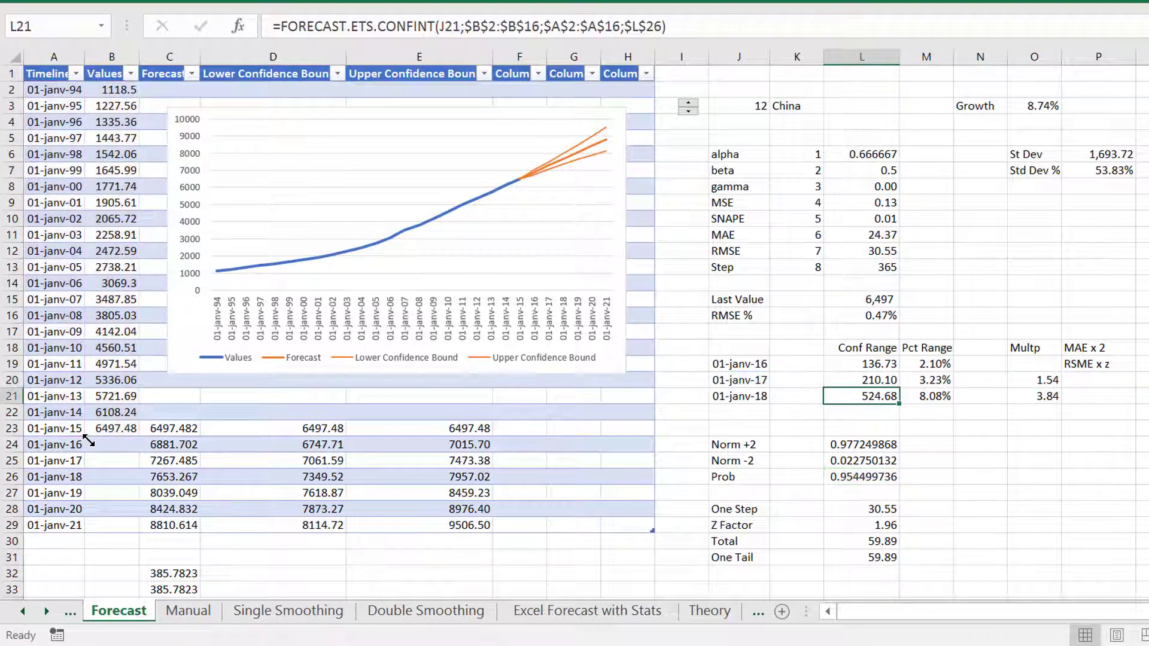
key("Up")
key("F2")
key("Escape")
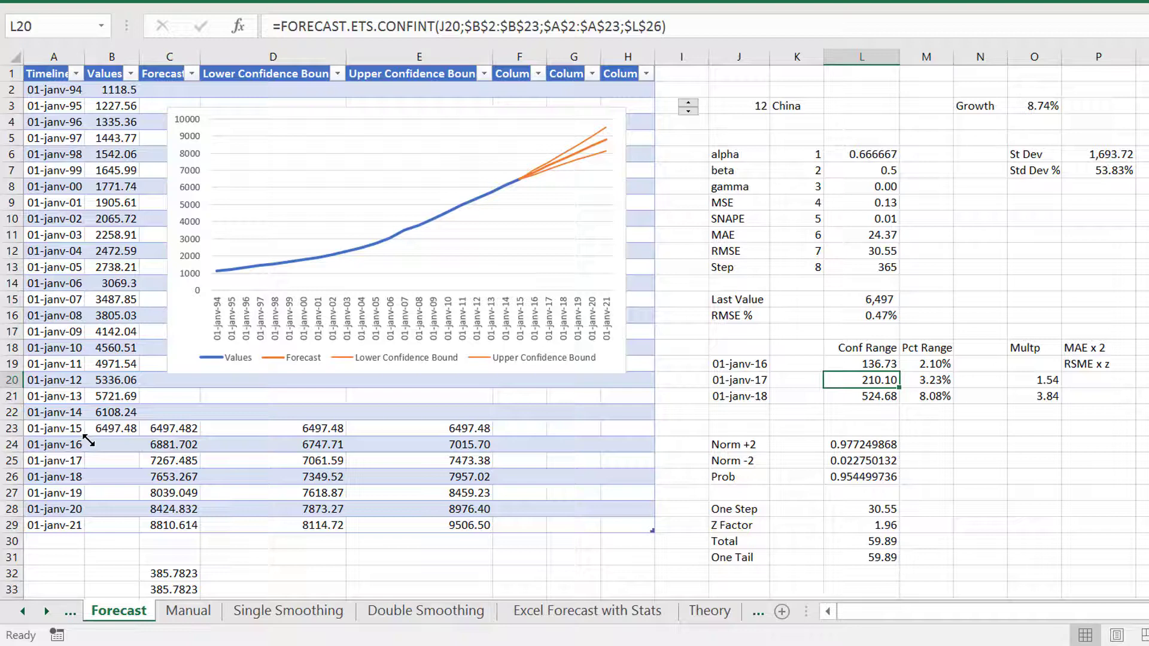
key("Down")
- Extend the 01-janv-18 formula's ranges to row 23, cutting its range to 309.96
key("F2")
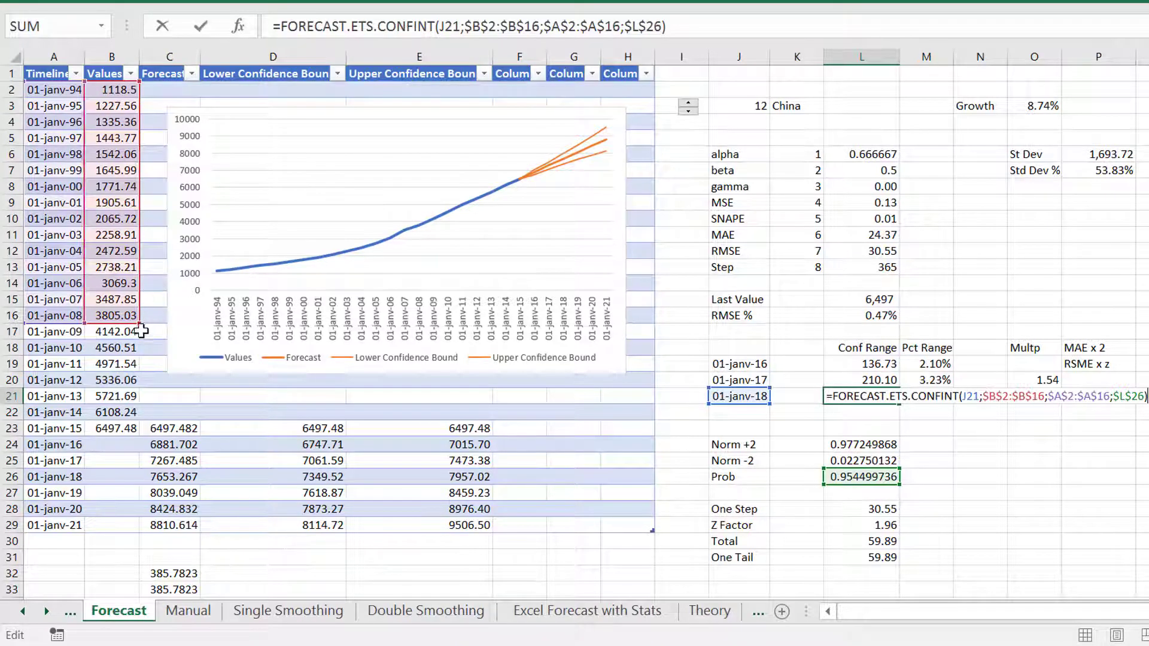
left_click_drag(137, 347, 139, 432)
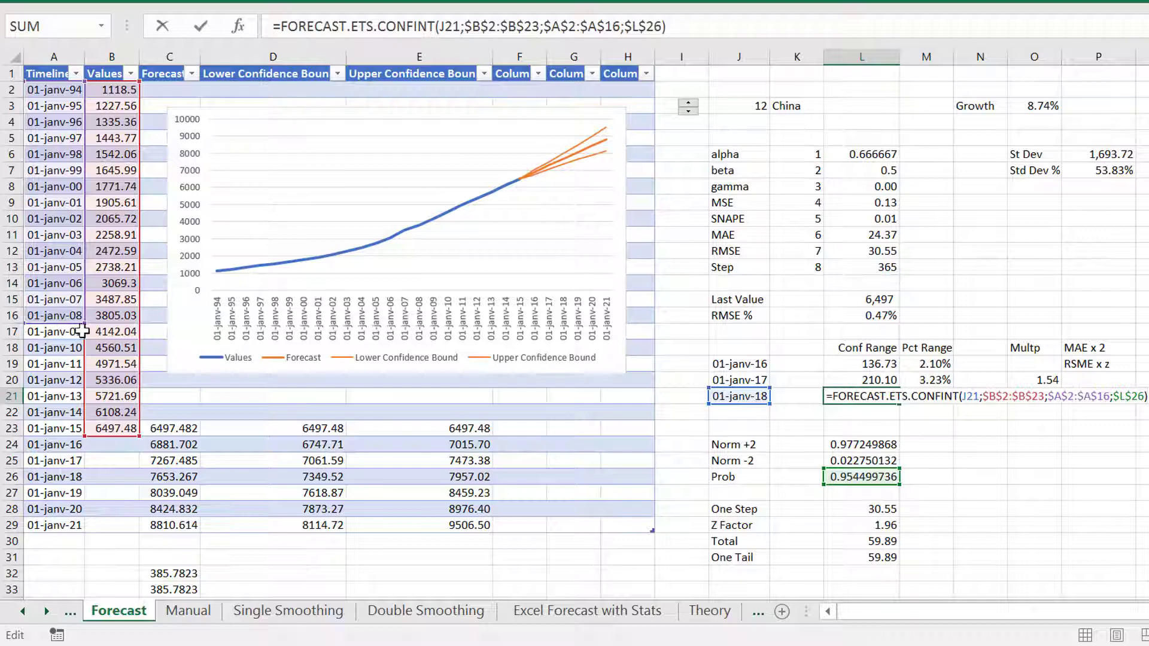
left_click_drag(80, 323, 82, 432)
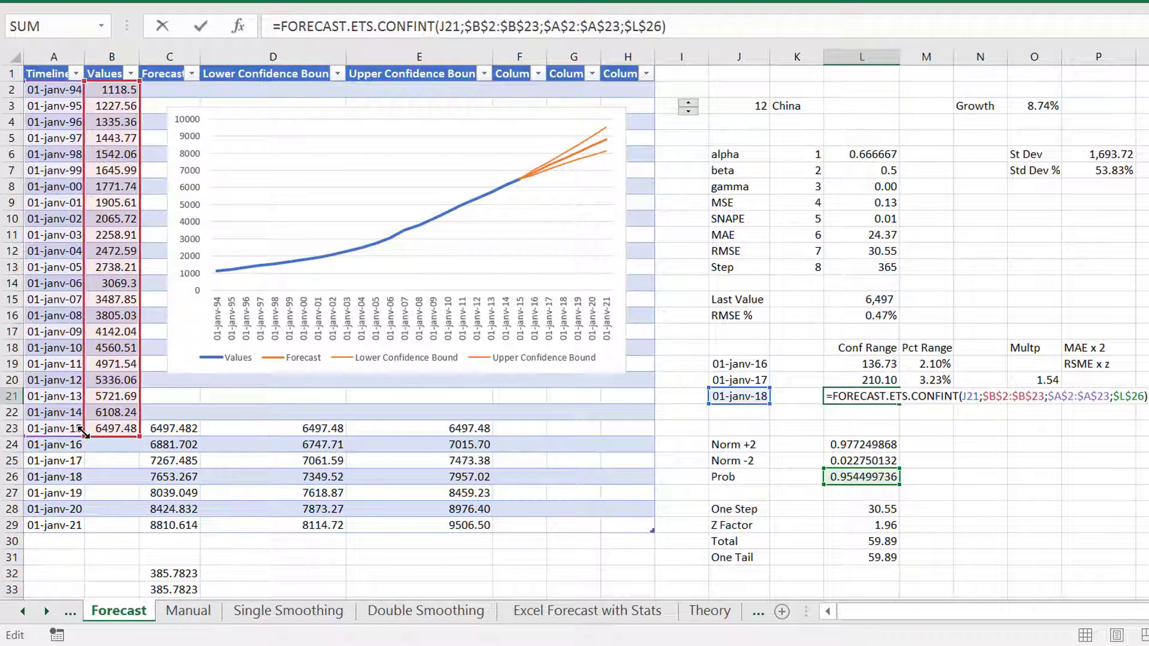
key("Return")
key("Up")
key("Up")
key("Up")
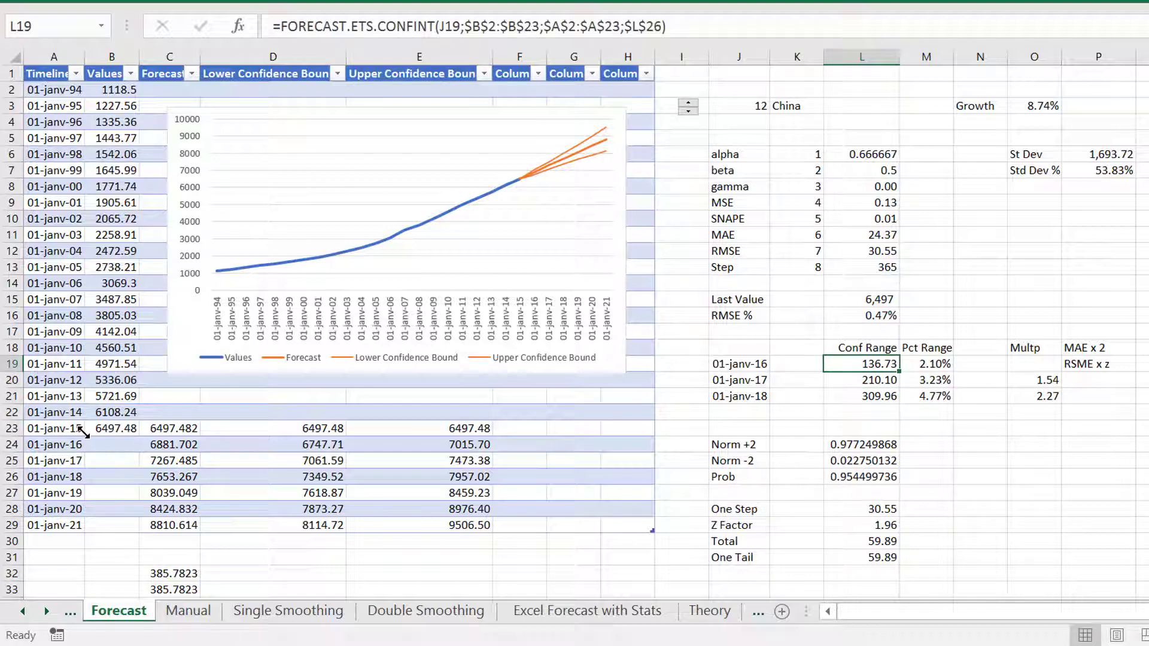
- Inspect China's 2017 and 2018 Multp formulas in O20:O21 without changing them
key("Down")
key("Right")
key("Left")
key("Left")
key("Up")
key("Up")
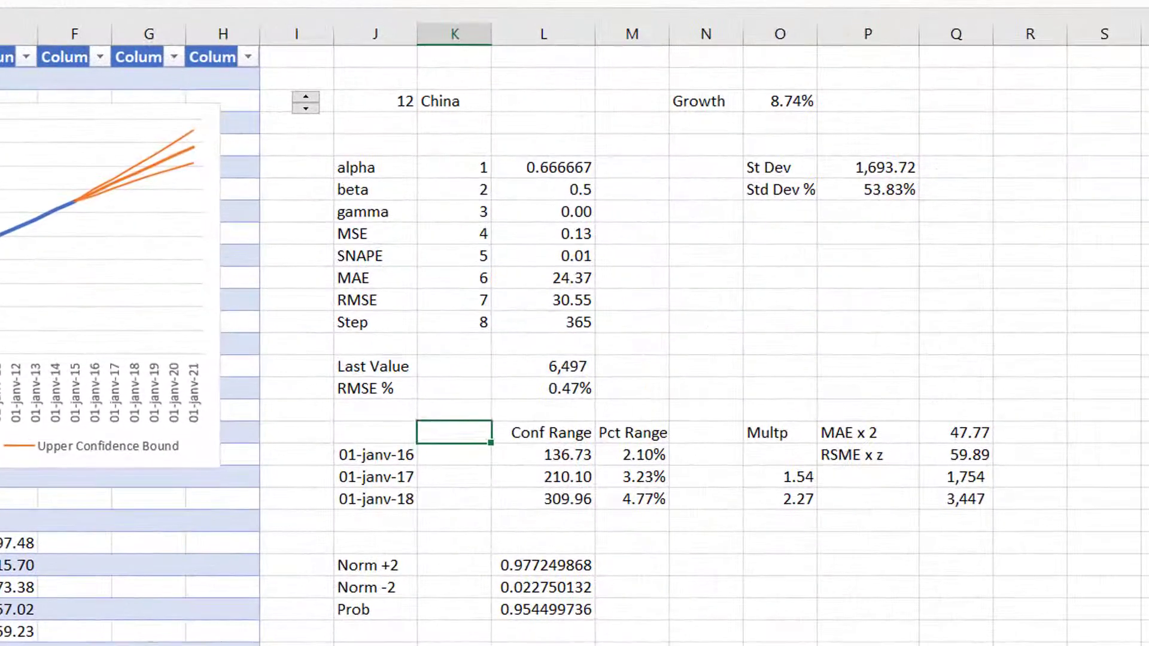
key("Down")
key("Down")
key("Right")
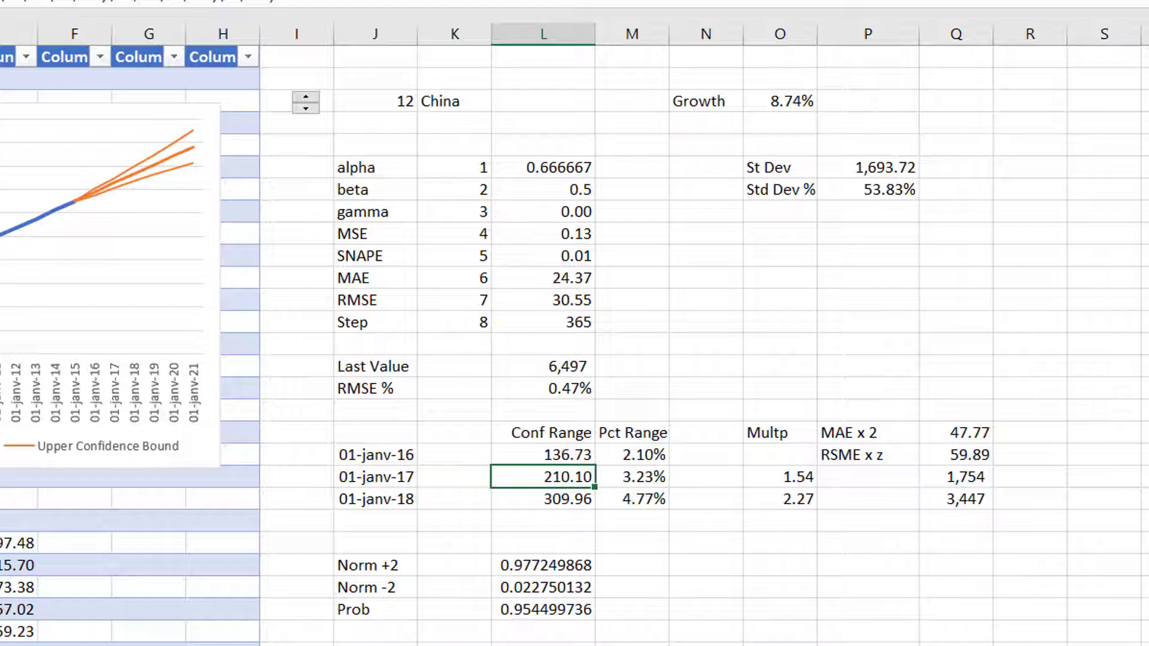
key("Right")
key("Right")
key("Right")
key("F2")
key("Escape")
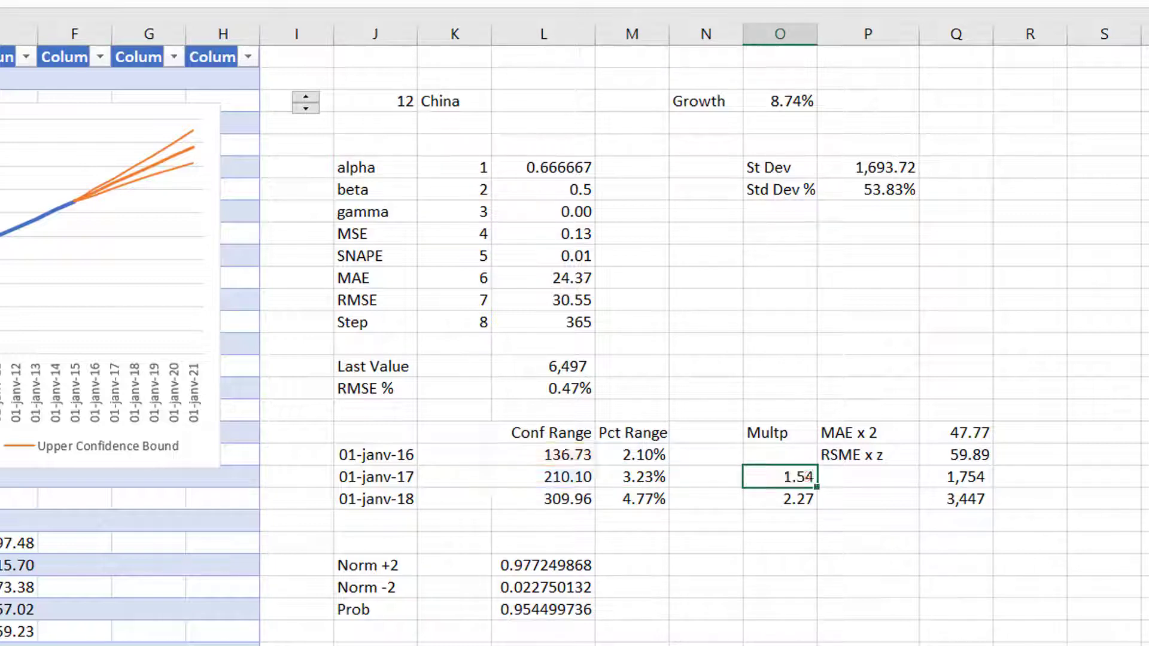
key("Down")
key("F2")
key("Escape")
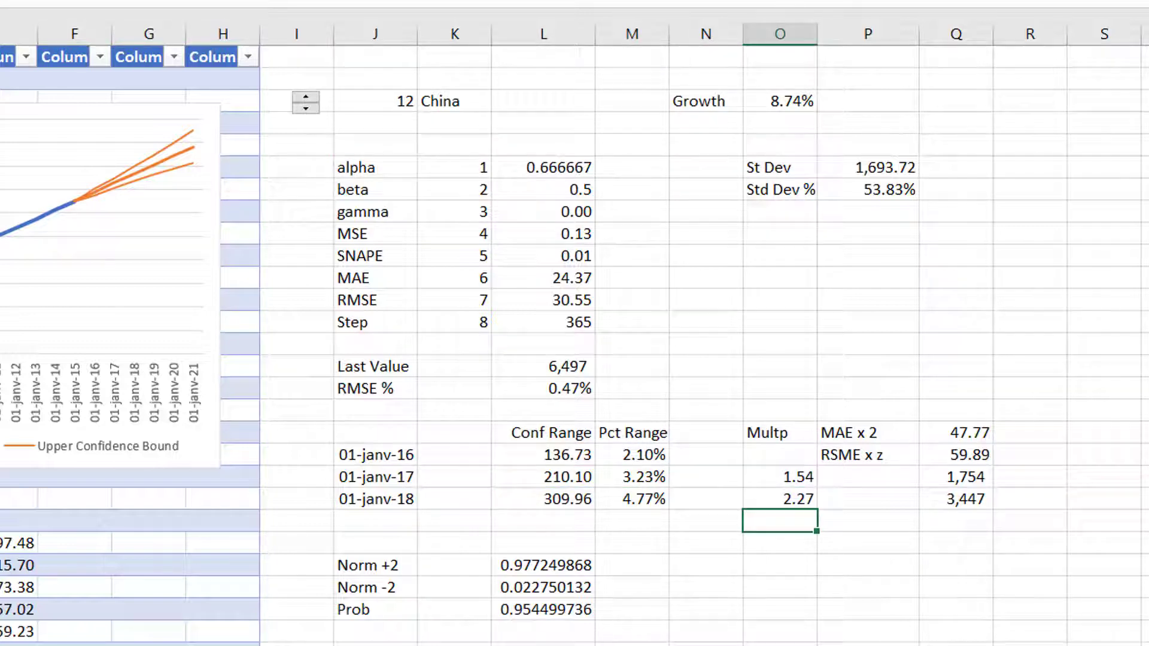
key("Up")
key("Down")
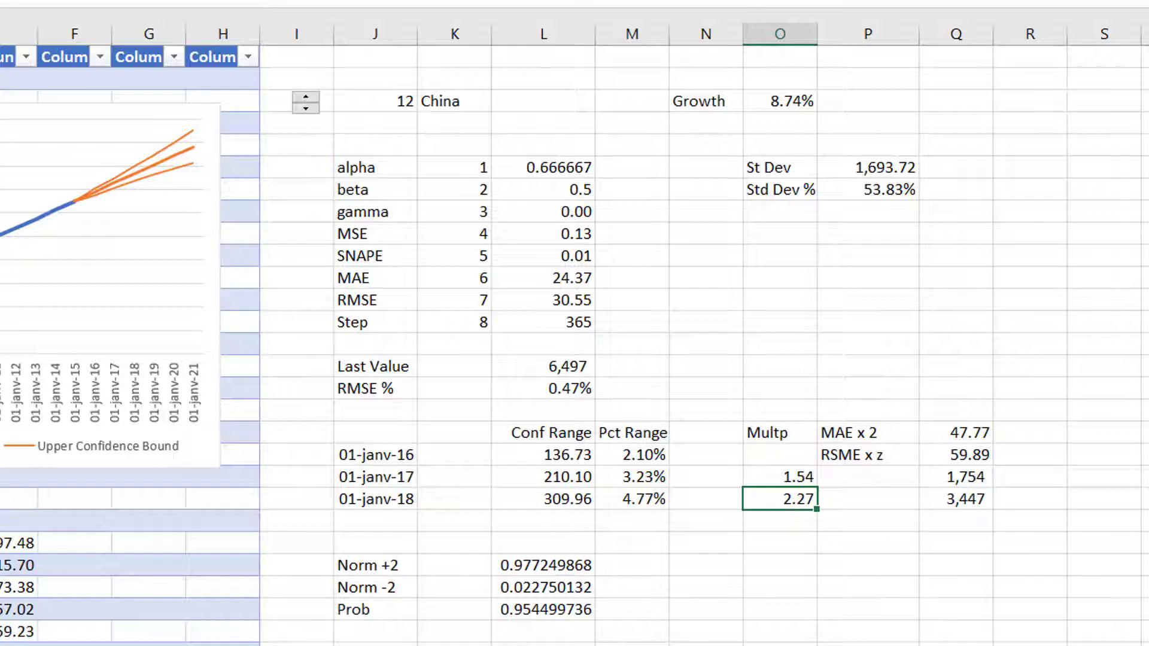
- Step the country down from China through Chile, Chad and Canada to Cameroon
left_click(305, 109)
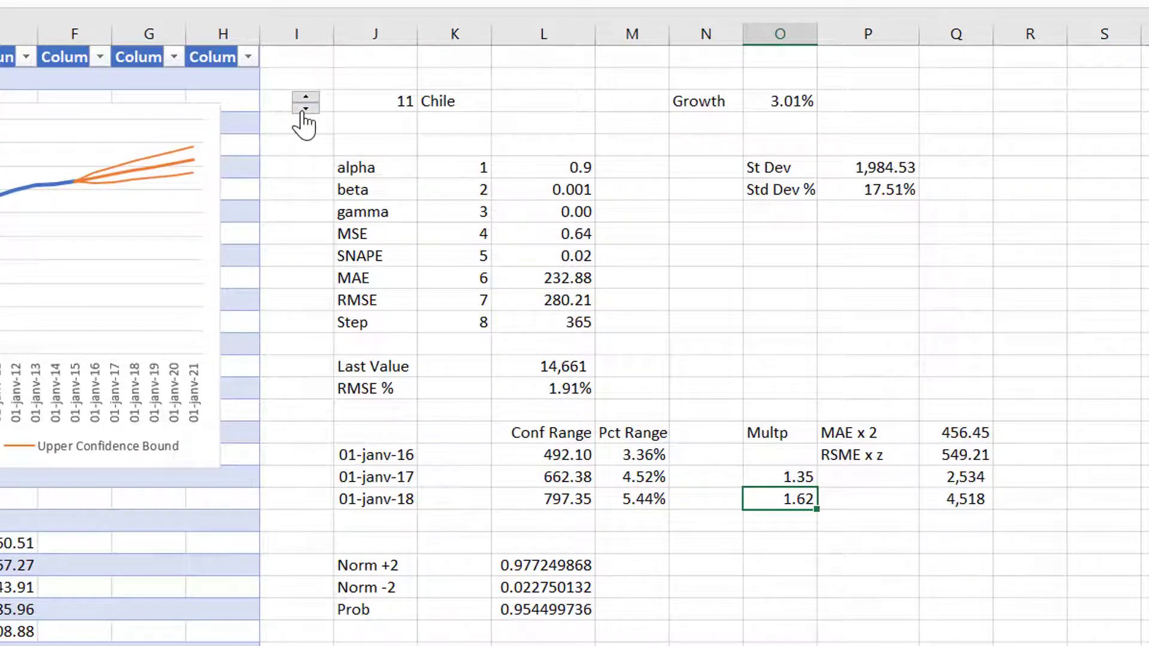
key("Up")
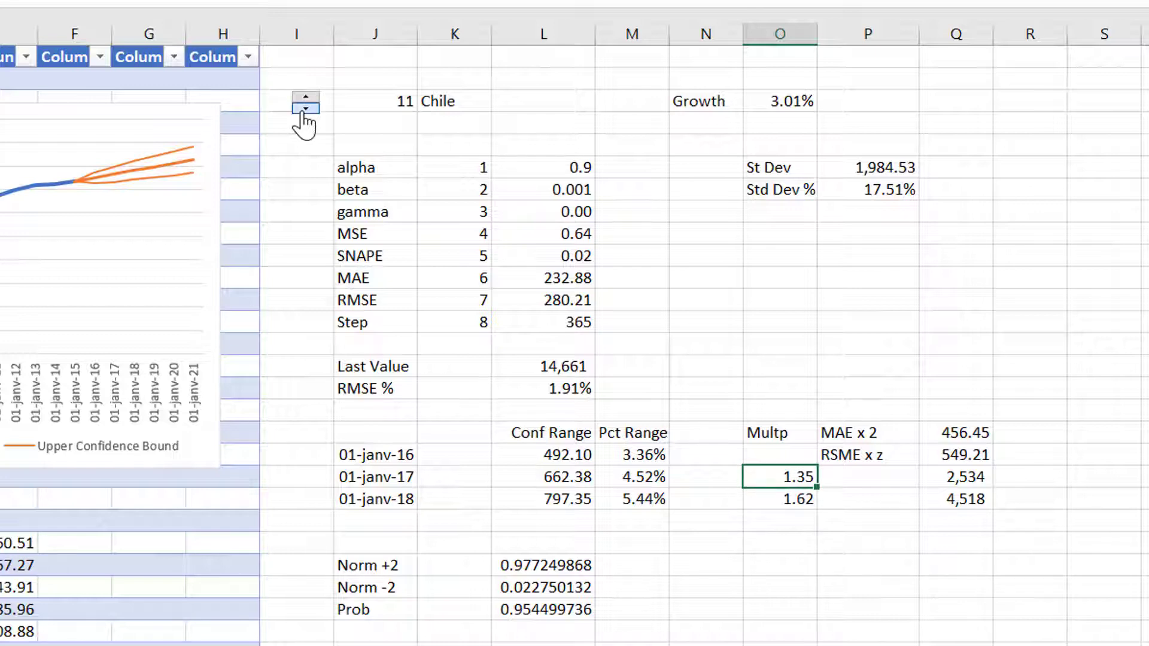
left_click(305, 109)
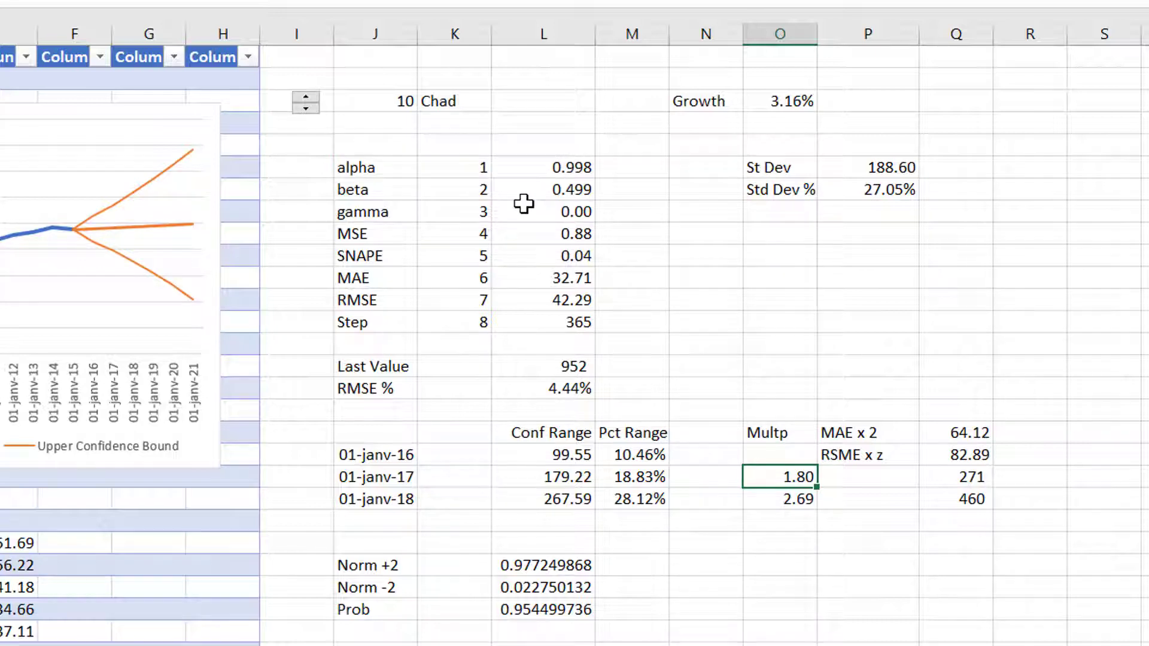
left_click(306, 110)
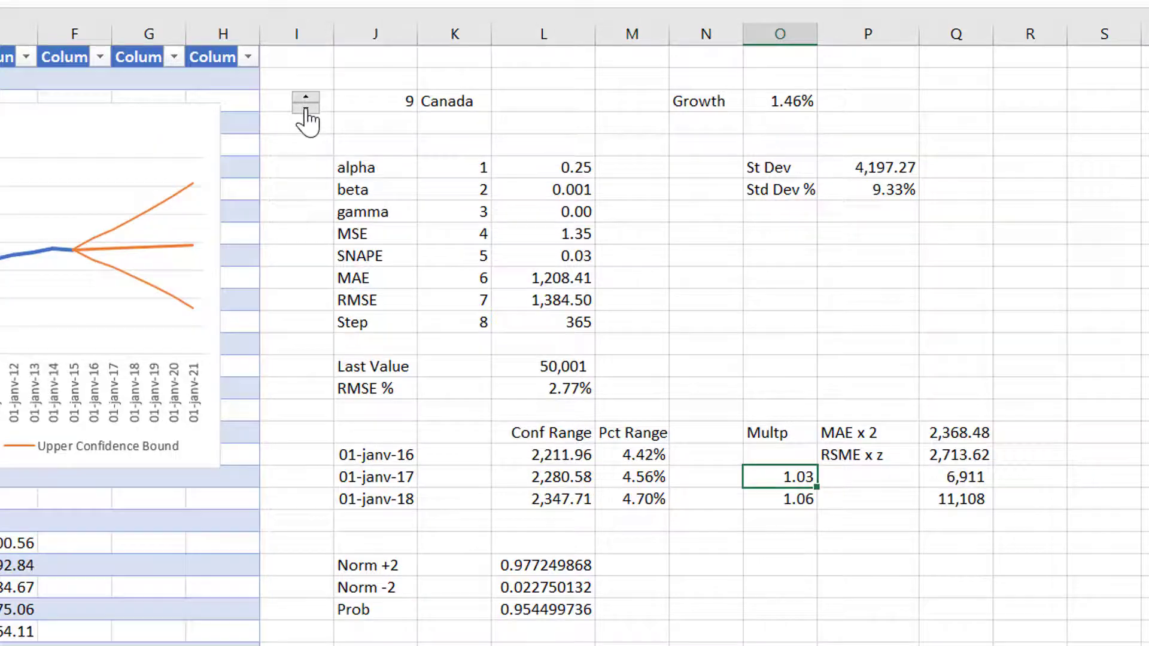
left_click(305, 109)
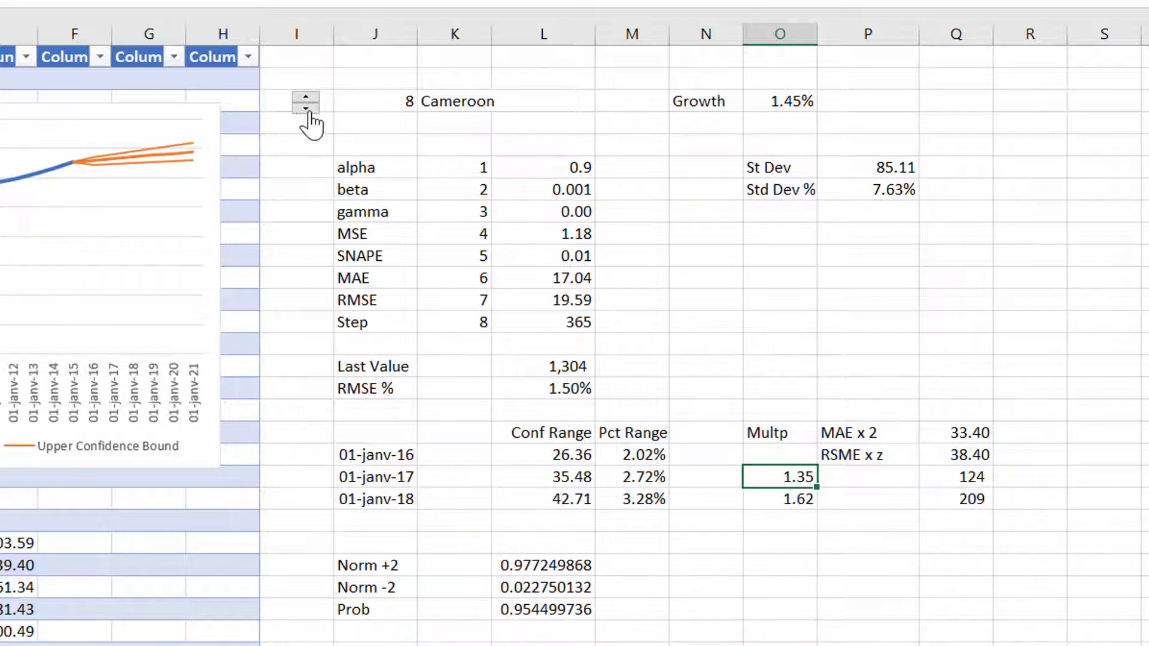
- Review Cameroon's 2017 Conf Range and its alpha, beta and gamma values
key("Left")
key("Left")
key("Left")
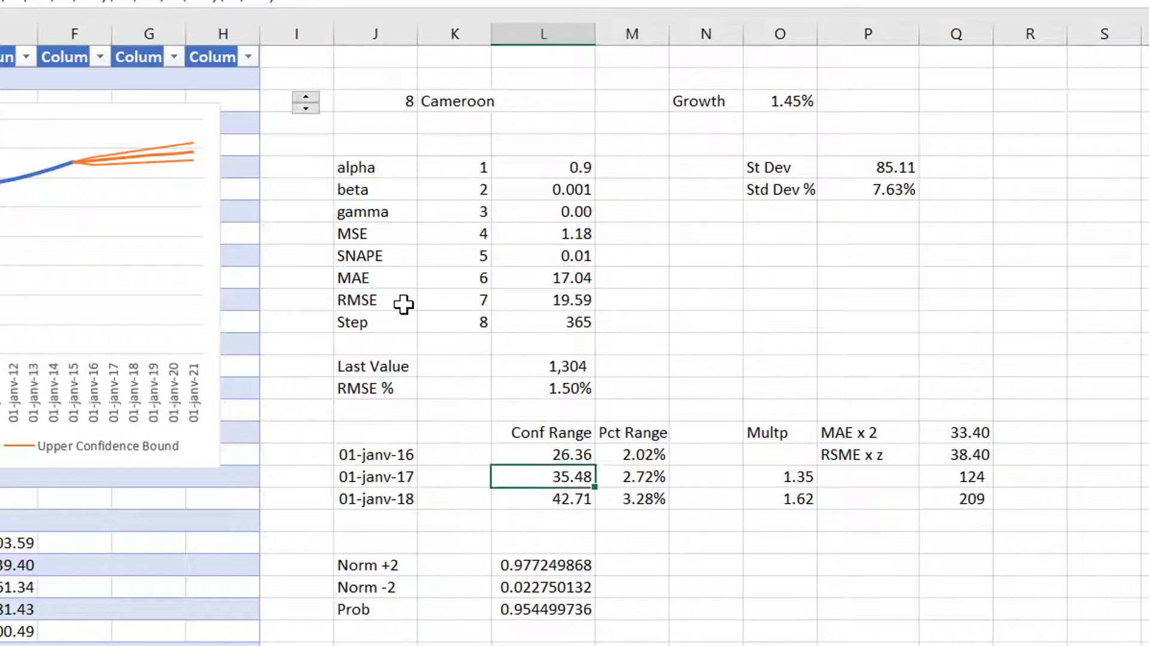
key("Right")
key("Right")
key("Up")
key("Up")
key("Up")
key("Up")
key("Up")
key("Up")
key("Up")
key("Up")
key("Up")
key("Up")
key("Up")
key("Left")
key("Left")
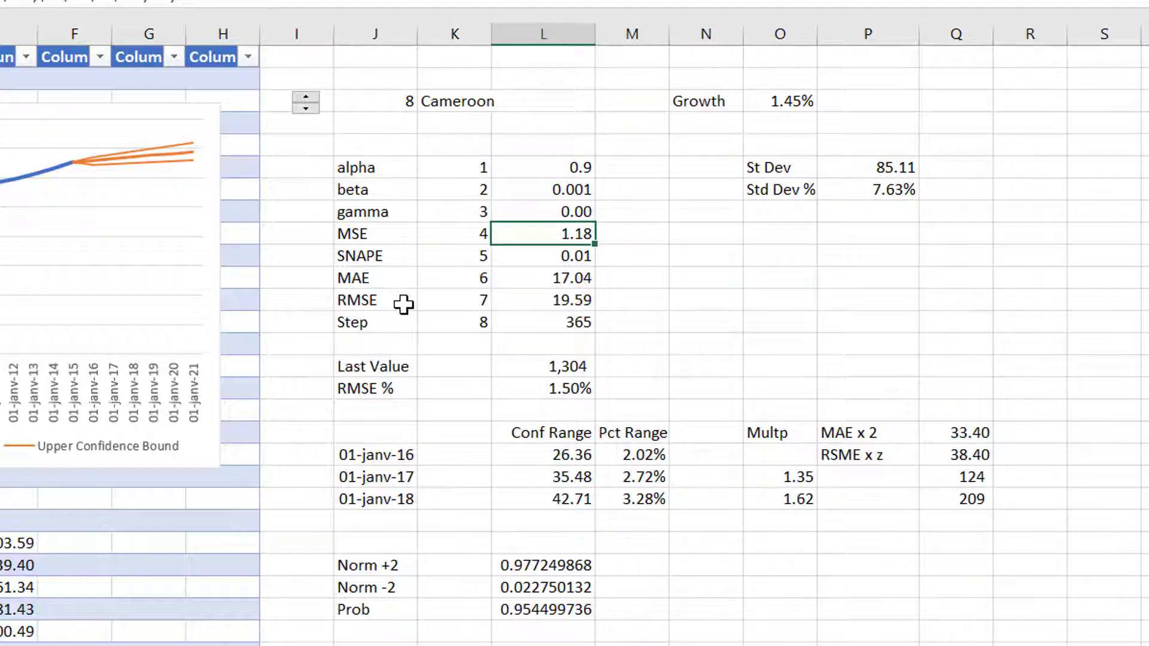
key("Up")
key("Up")
key("Up")
key("Down")
key("Down")
key("Up")
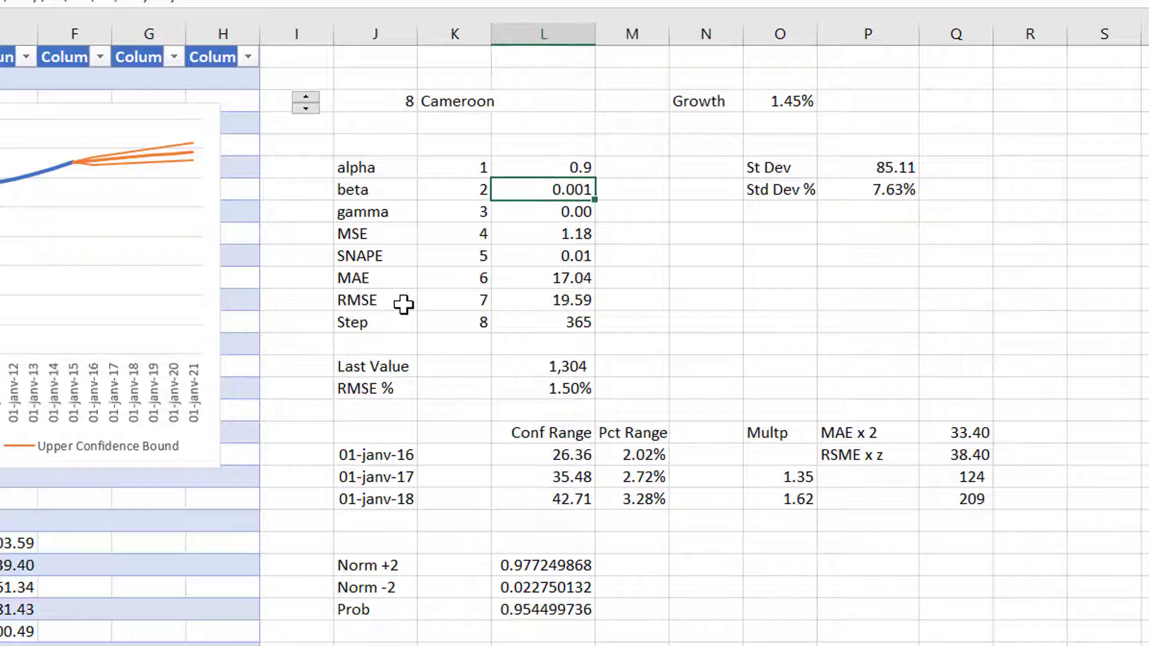
key("Down")
key("Down")
key("Down")
key("Down")
key("Down")
key("Down")
key("Down")
key("Down")
key("Down")
key("Down")
key("Down")
key("Down")
key("Down")
- Inspect Cameroon's 2017 and 2018 multiplier formulas (1.35, 1.62)
key("Right")
key("Right")
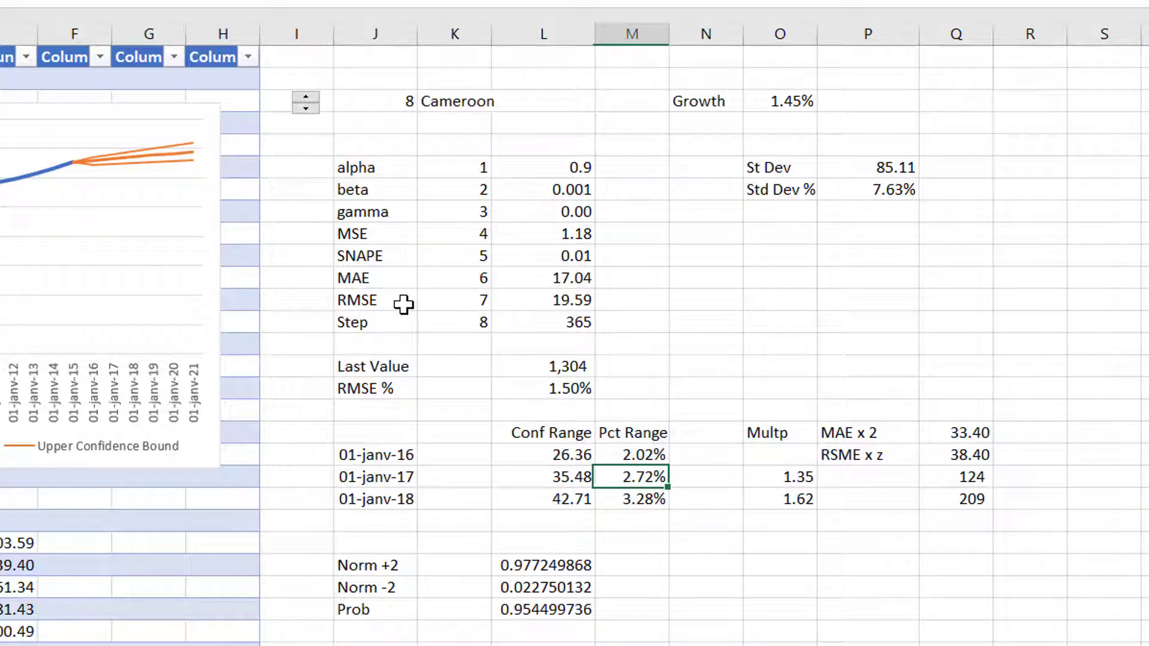
key("Right")
key("F2")
key("Escape")
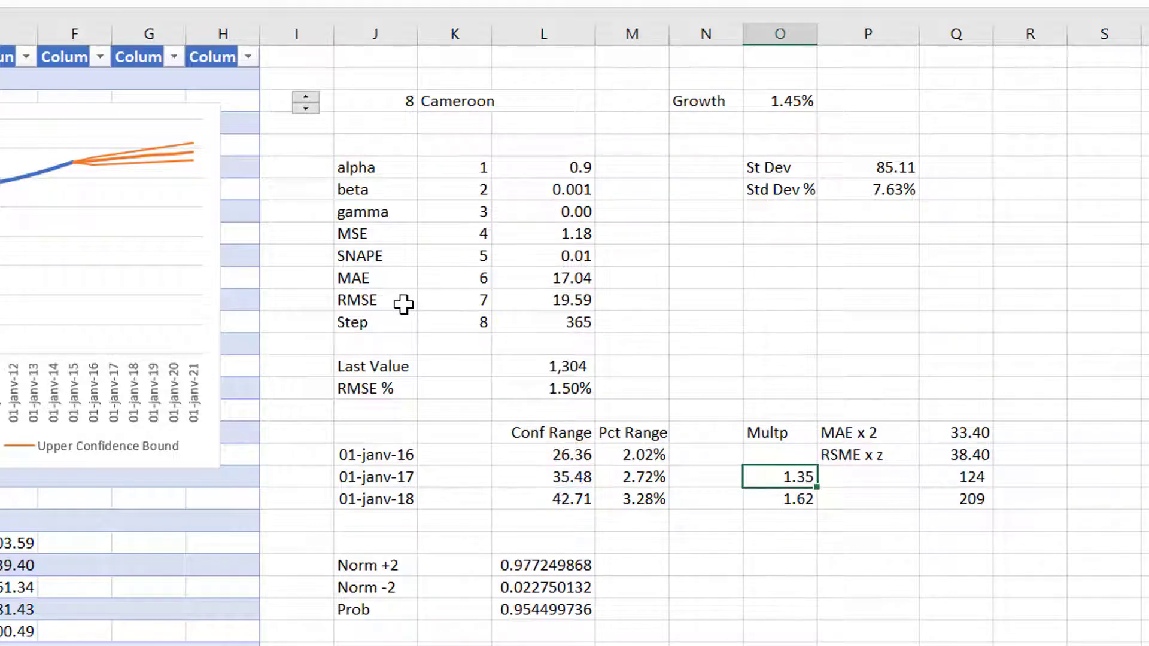
key("Down")
key("F2")
key("Escape")
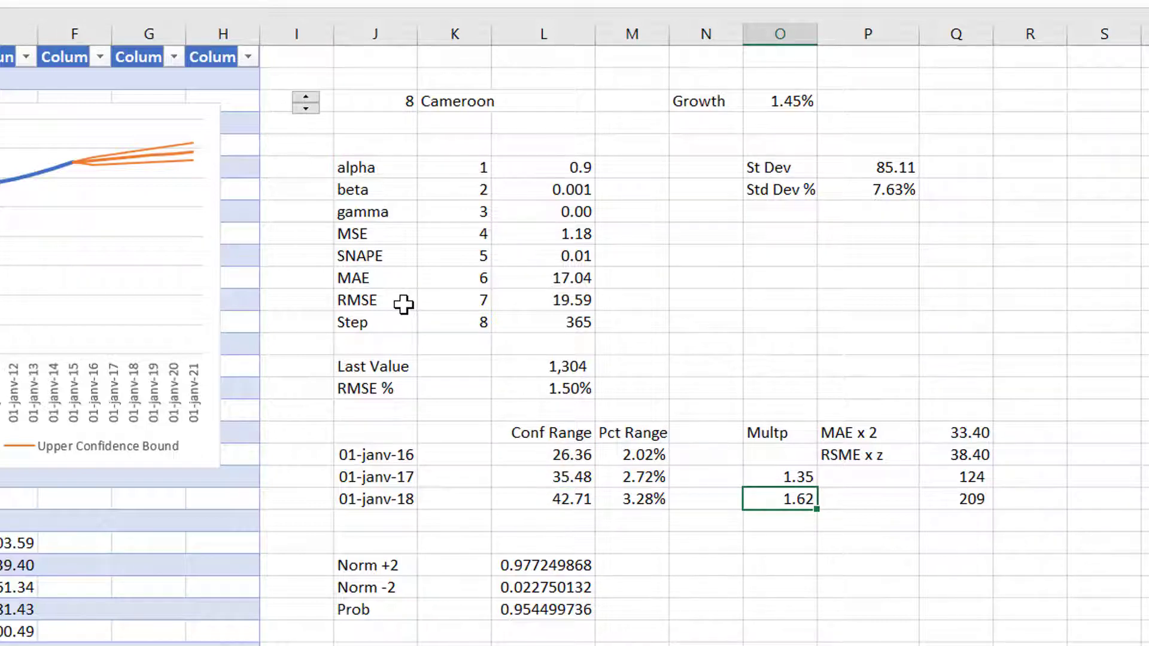
key("Left")
key("Left")
key("Right")
key("Right")
key("Up")
key("Up")
key("Left")
key("Left")
key("Left")
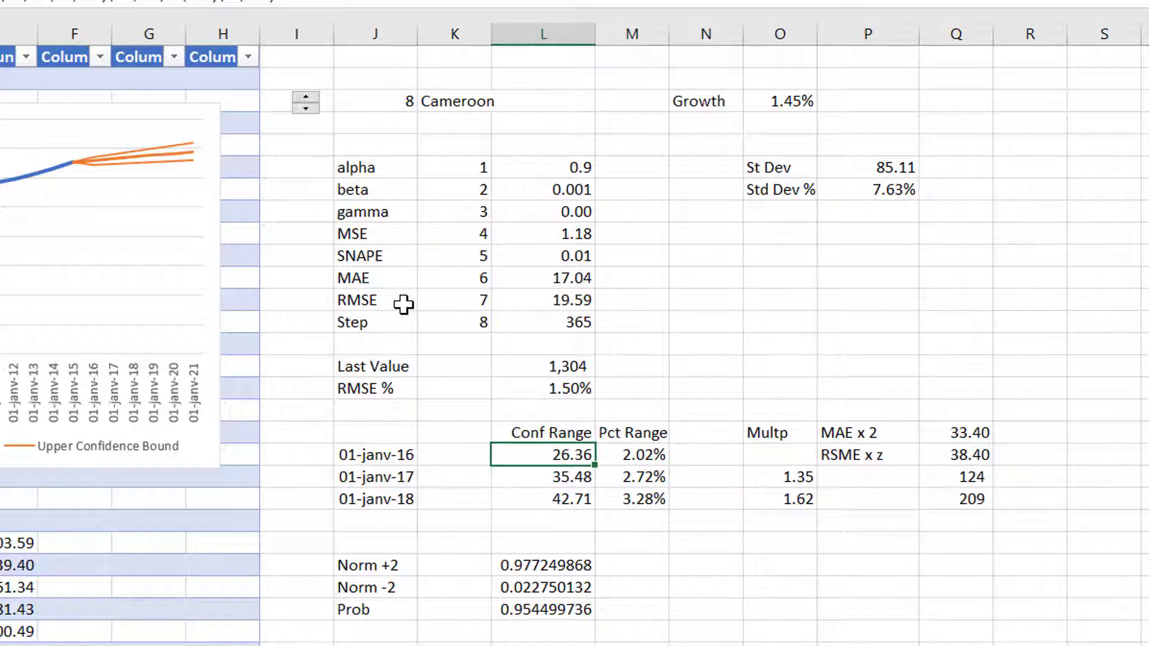
key("Up")
key("Up")
key("Up")
key("Up")
key("Up")
key("Up")
key("Up")
key("Up")
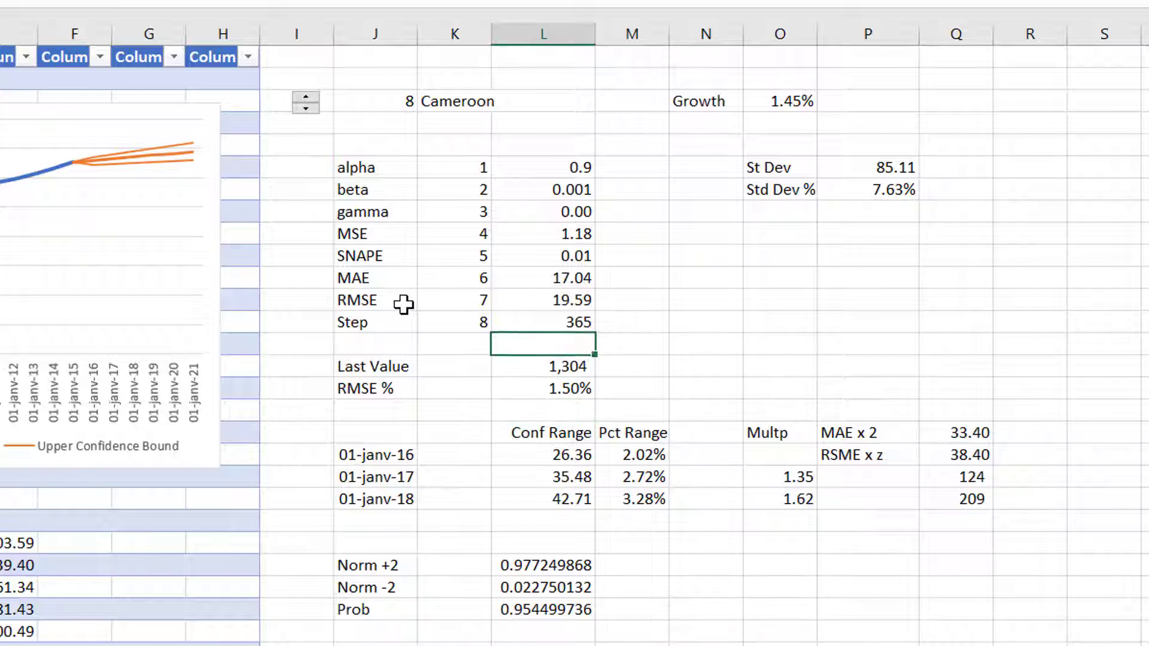
key("Down")
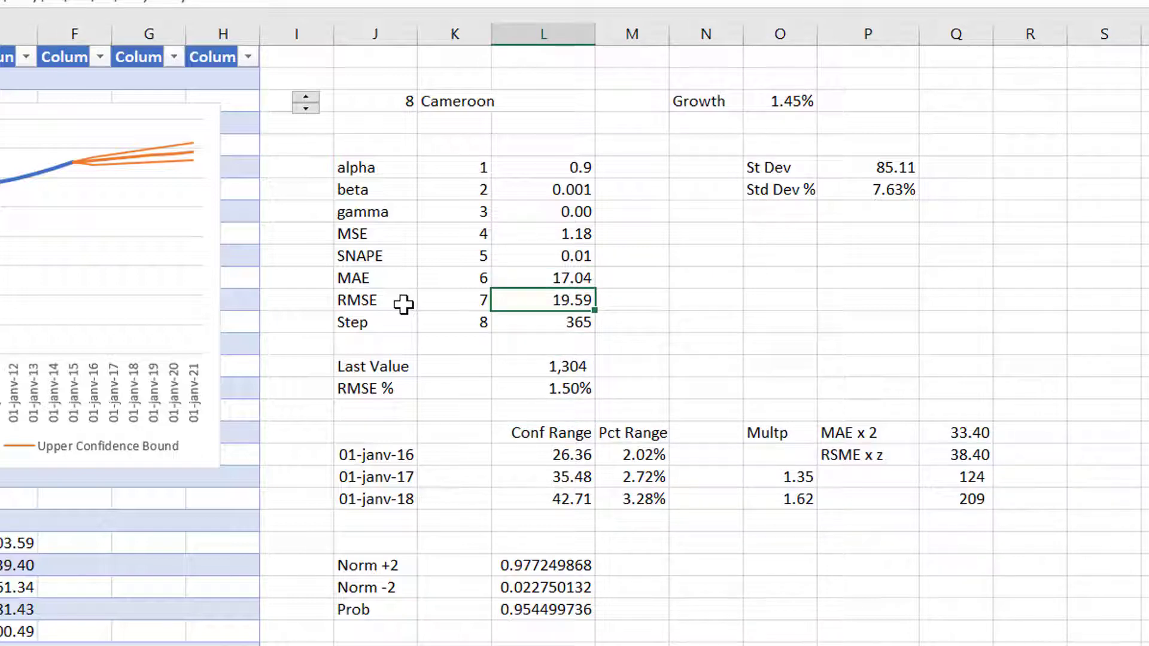
key("Up")
key("Down")
key("Down")
key("Down")
key("Down")
key("Down")
key("Down")
key("Down")
key("Down")
key("Down")
key("Right")
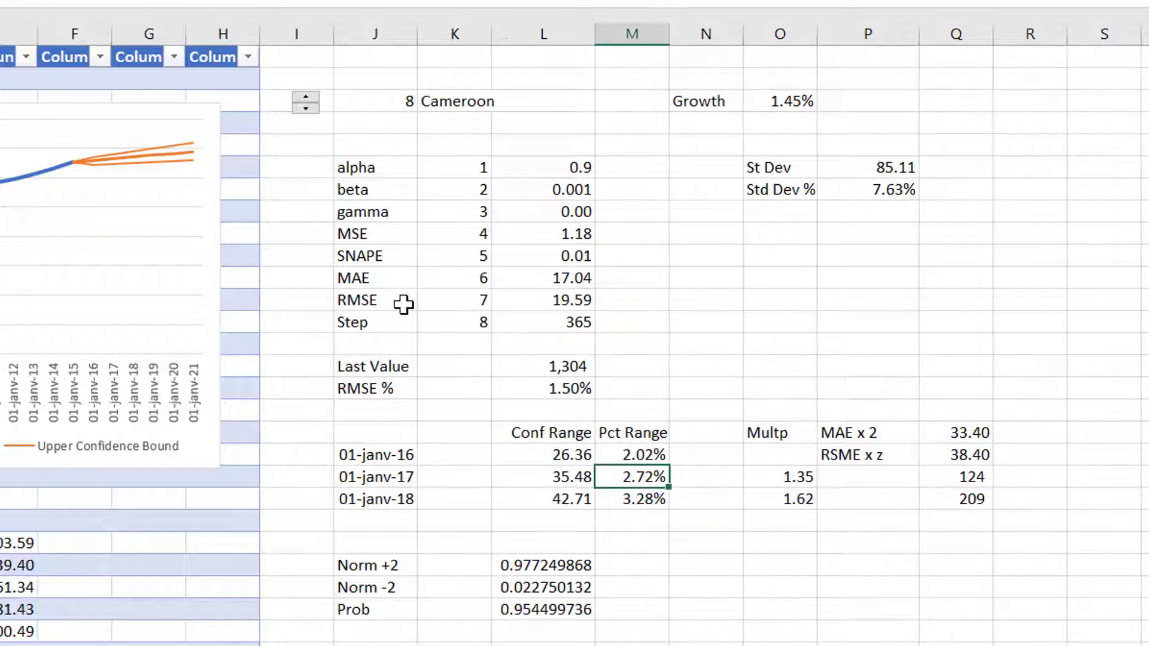
key("Up")
key("Left")
key("Left")
key("Up")
key("Up")
key("Up")
key("Up")
key("Up")
key("Up")
key("Up")
key("Up")
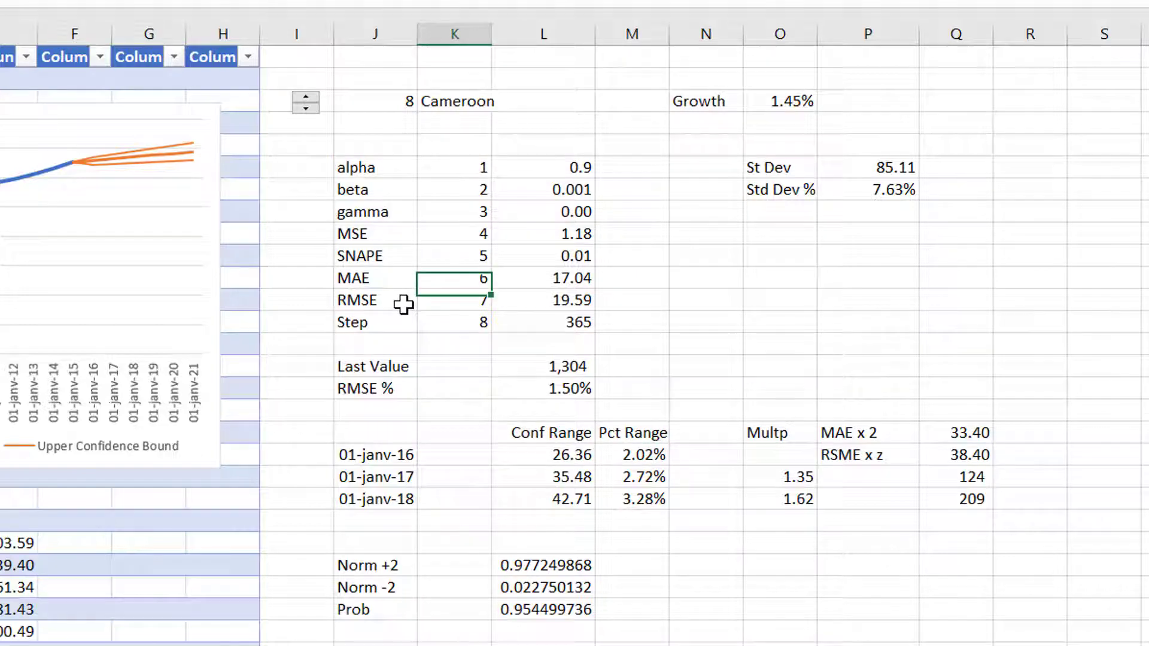
key("Right")
key("Down")
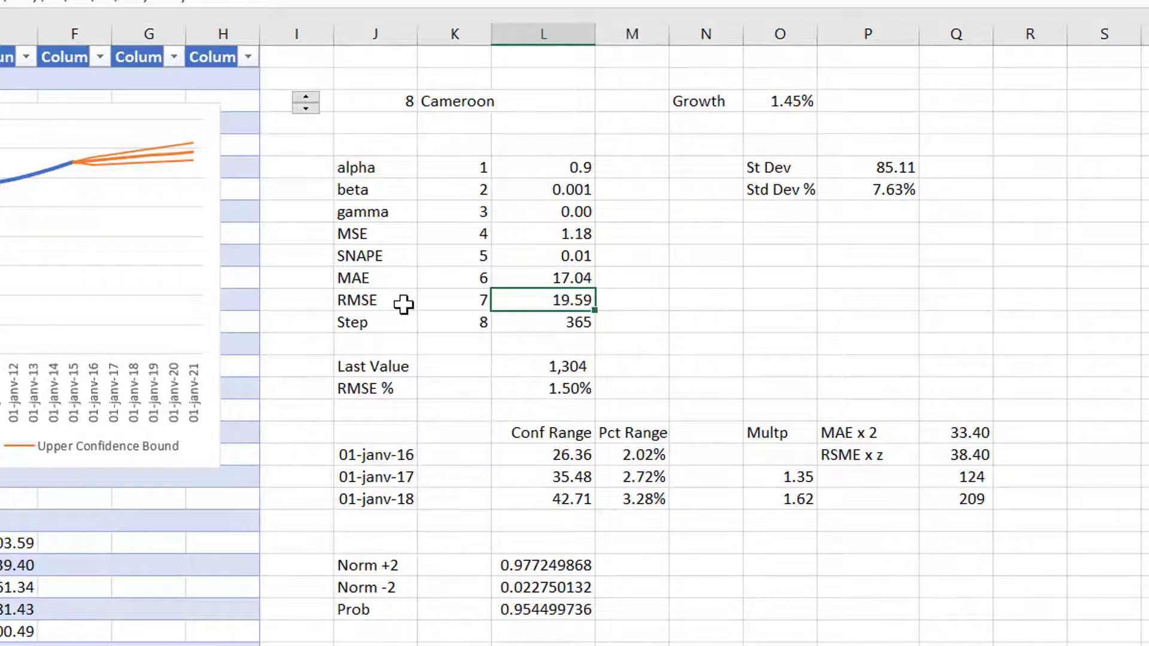
key("Down")
key("Down")
key("Down")
key("Down")
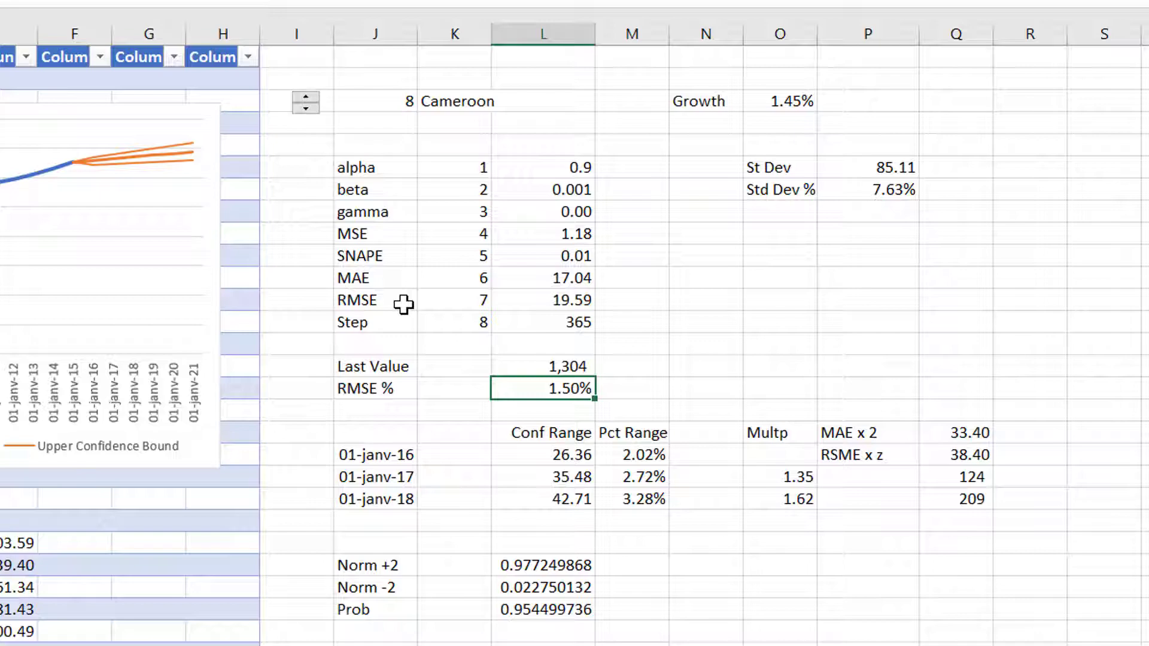
key("Down")
key("Right")
key("Right")
key("Right")
key("Right")
key("Right")
key("Down")
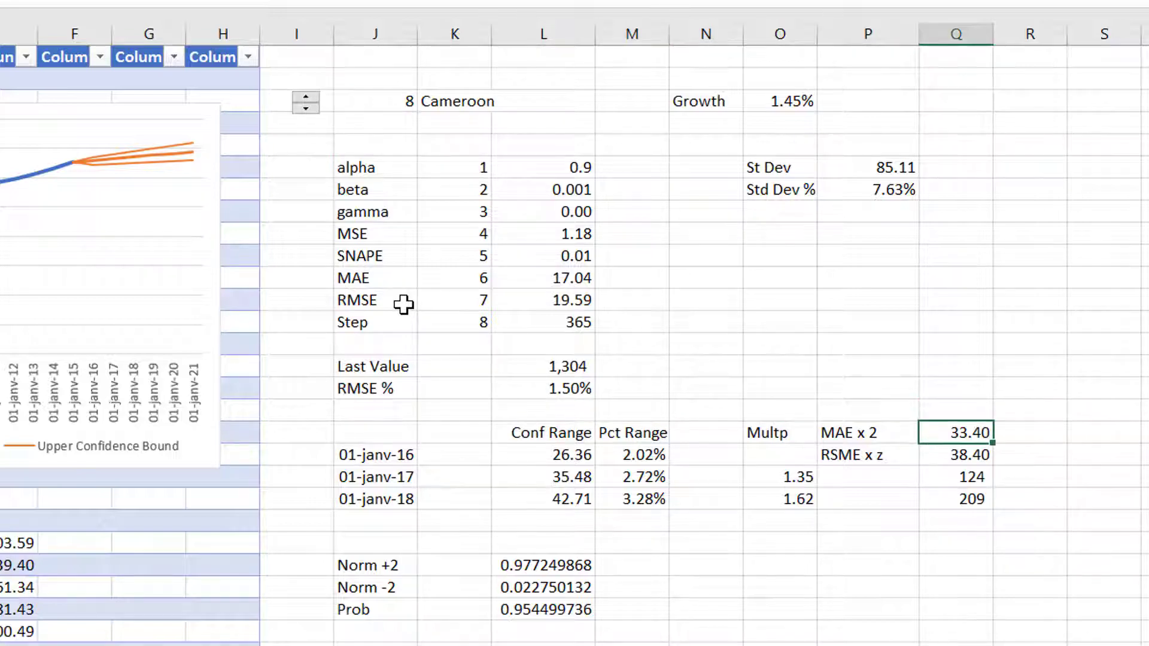
key("F2")
key("Escape")
key("Down")
key("F2")
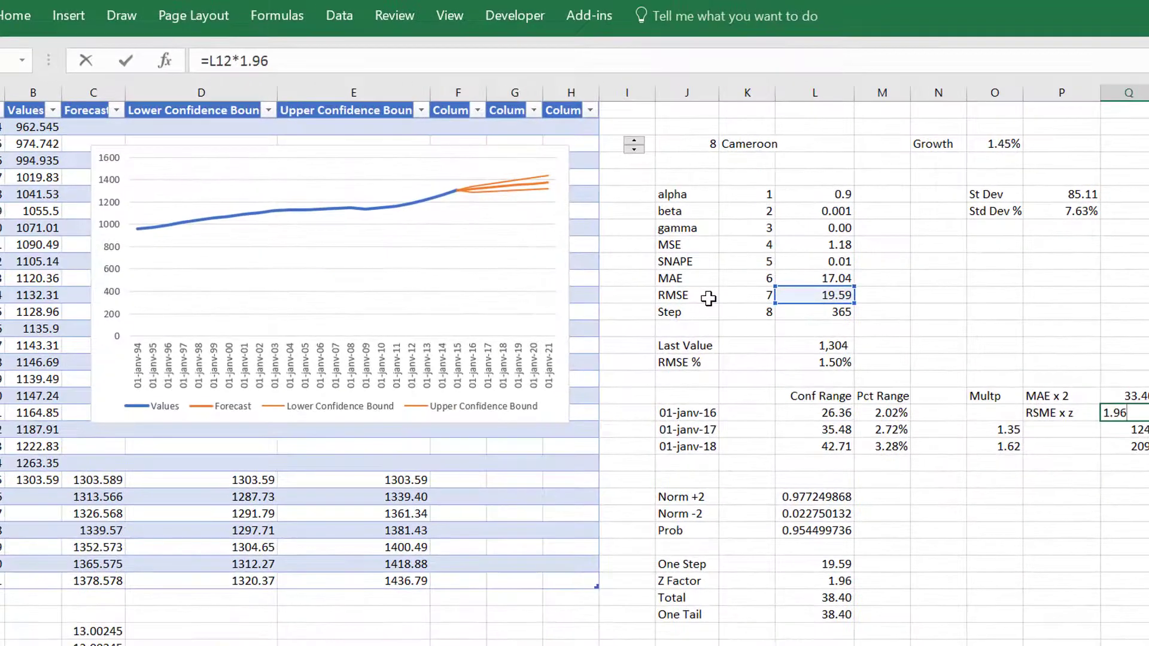
key("Return")
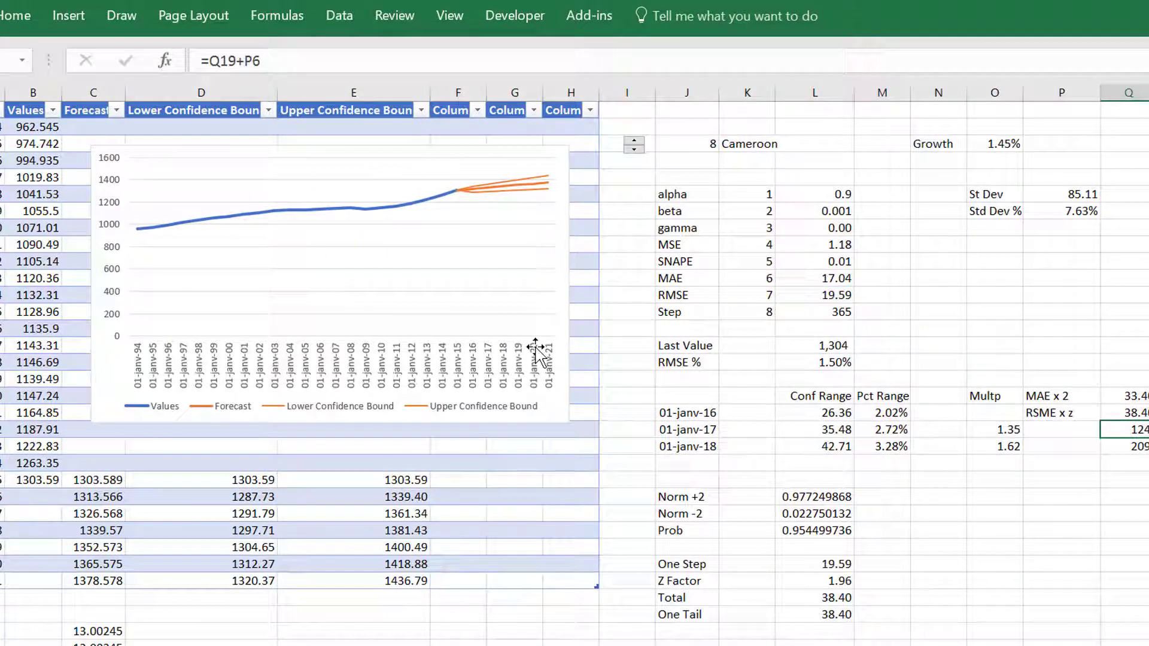
key("Up")
key("Left")
key("Left")
key("Left")
key("Left")
key("Left")
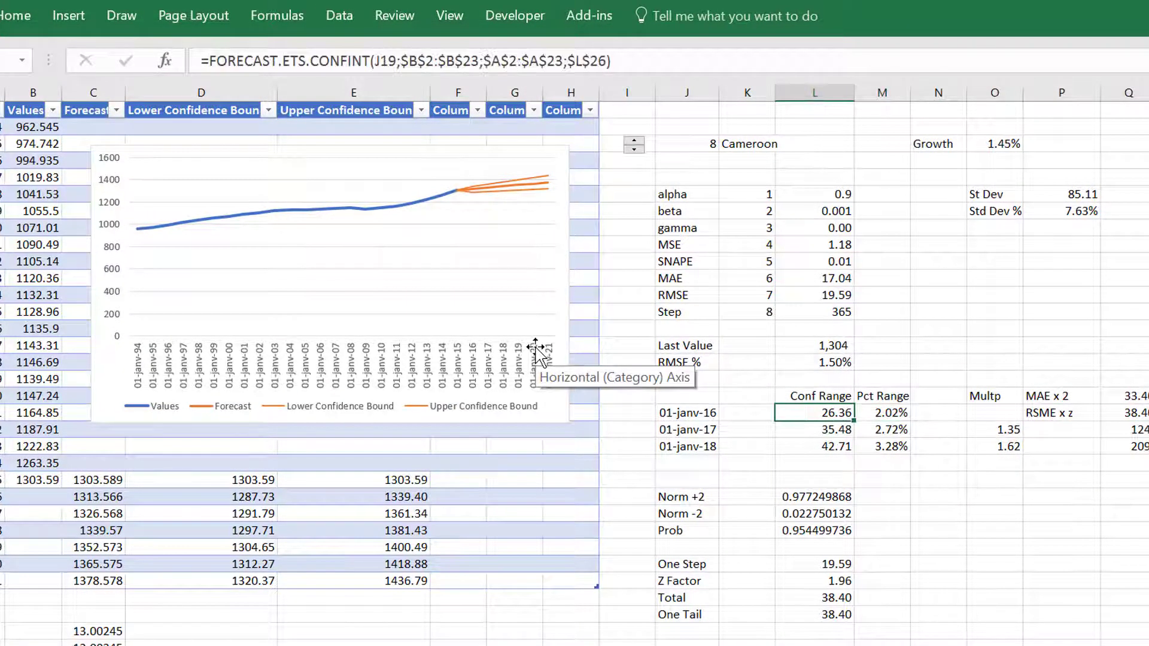
key("Right")
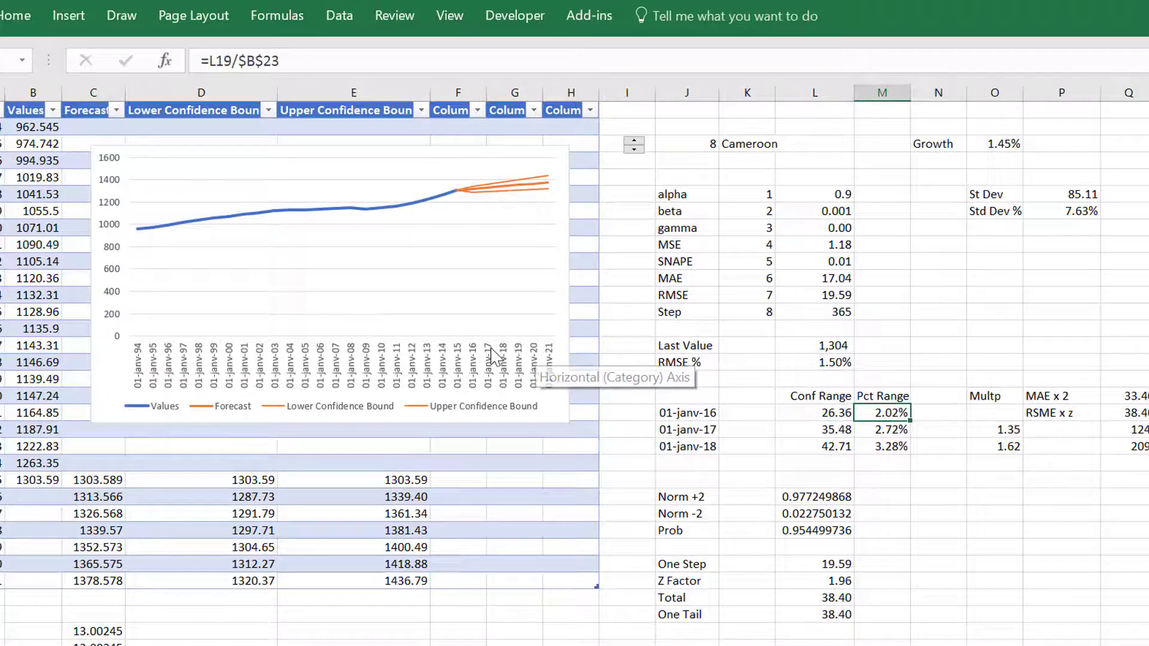
- Step the country to number 7 and back to Brazil, checking the Conf Range, RMSE x z and MAE x 2 values
left_click(637, 149)
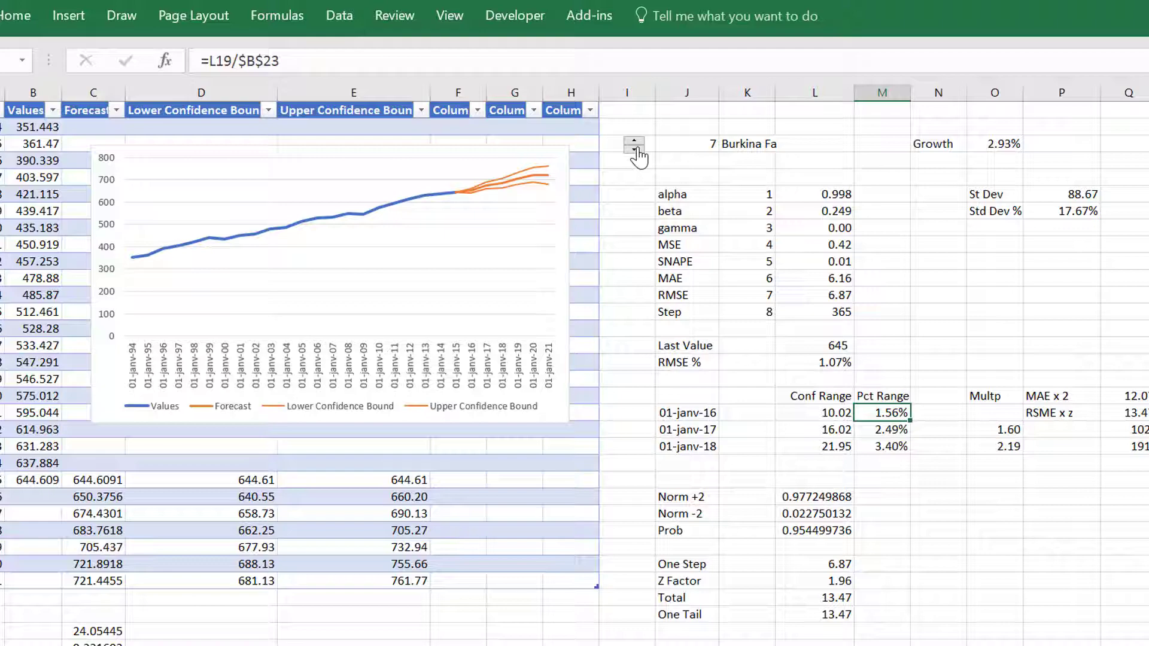
key("Left")
key("Right")
key("Right")
key("Right")
key("Right")
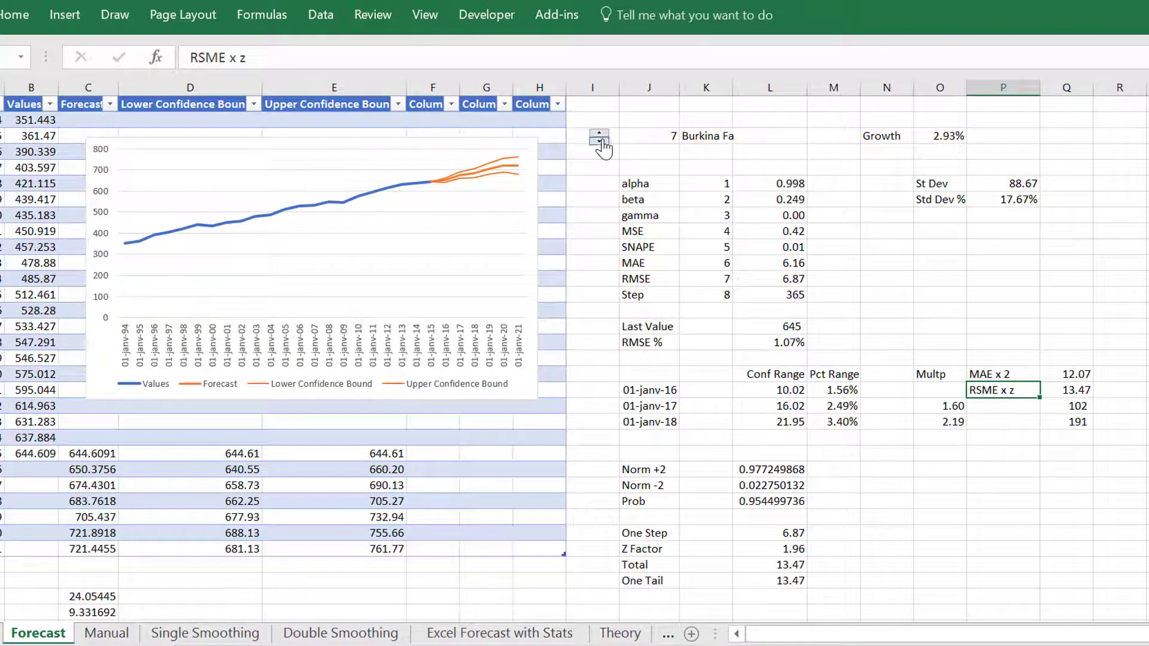
left_click(601, 142)
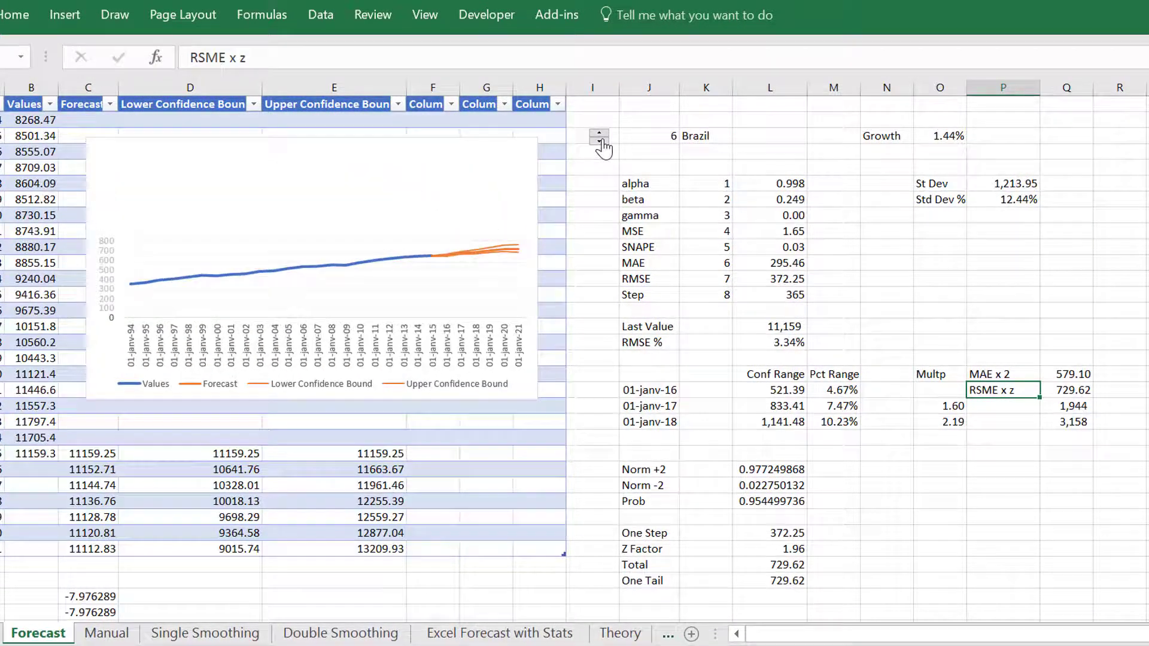
key("Up")
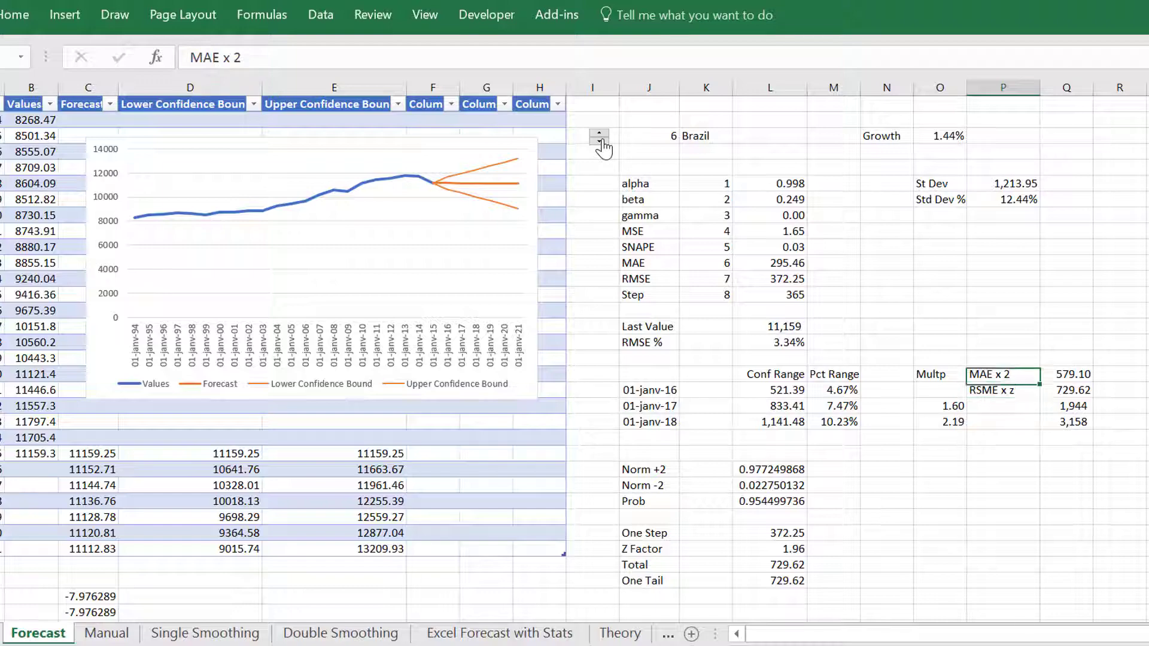
key("Right")
- Step the country back through Botswana, Bangladesh, Australia and Argentina to Ghana
left_click(601, 142)
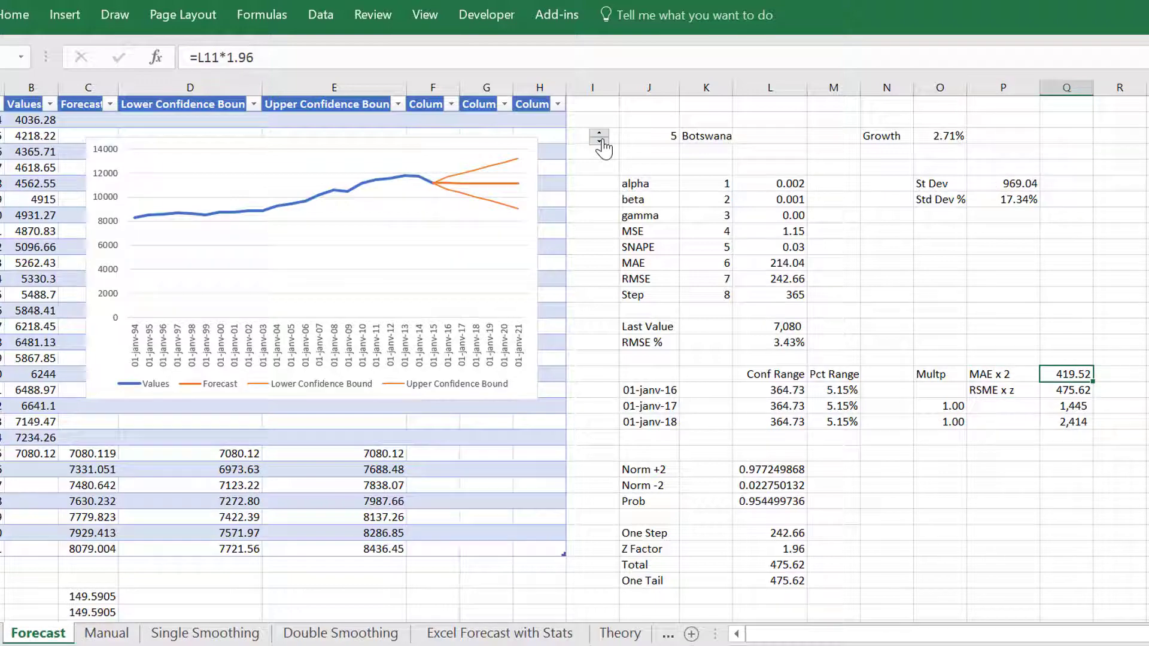
left_click(601, 142)
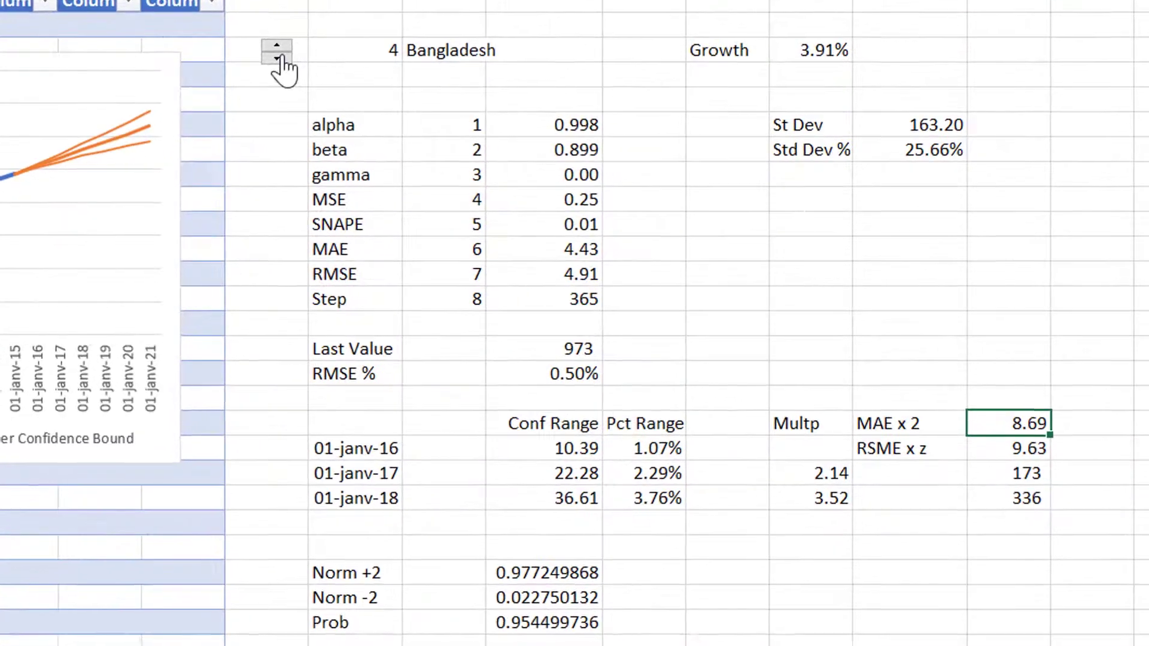
left_click(601, 143)
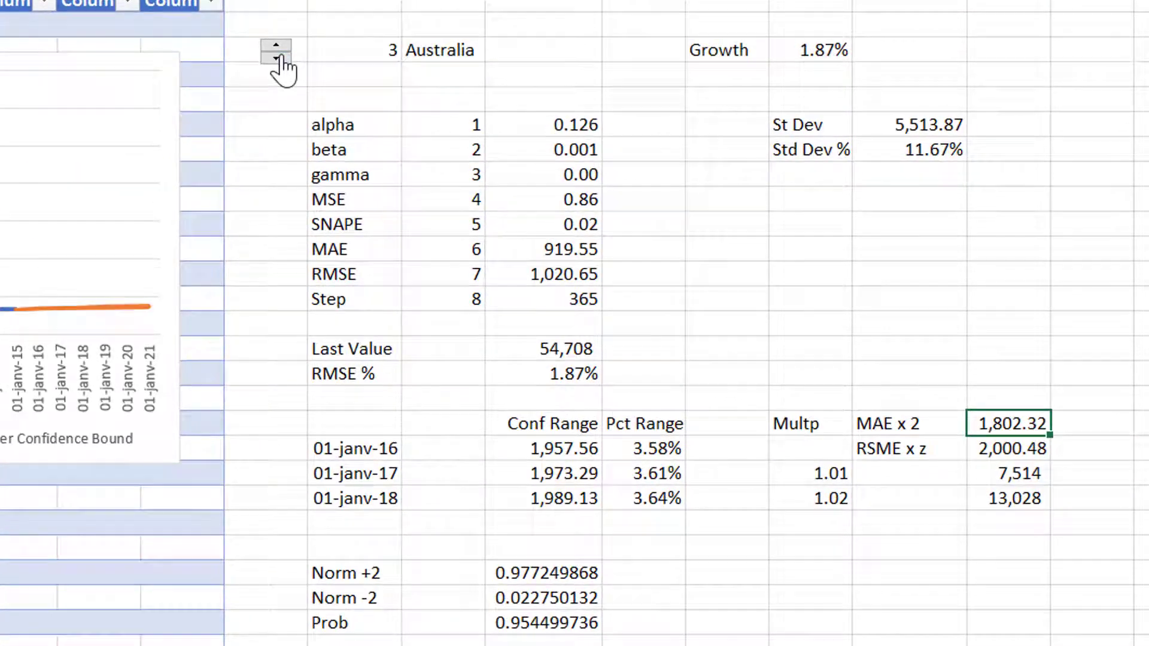
left_click(277, 58)
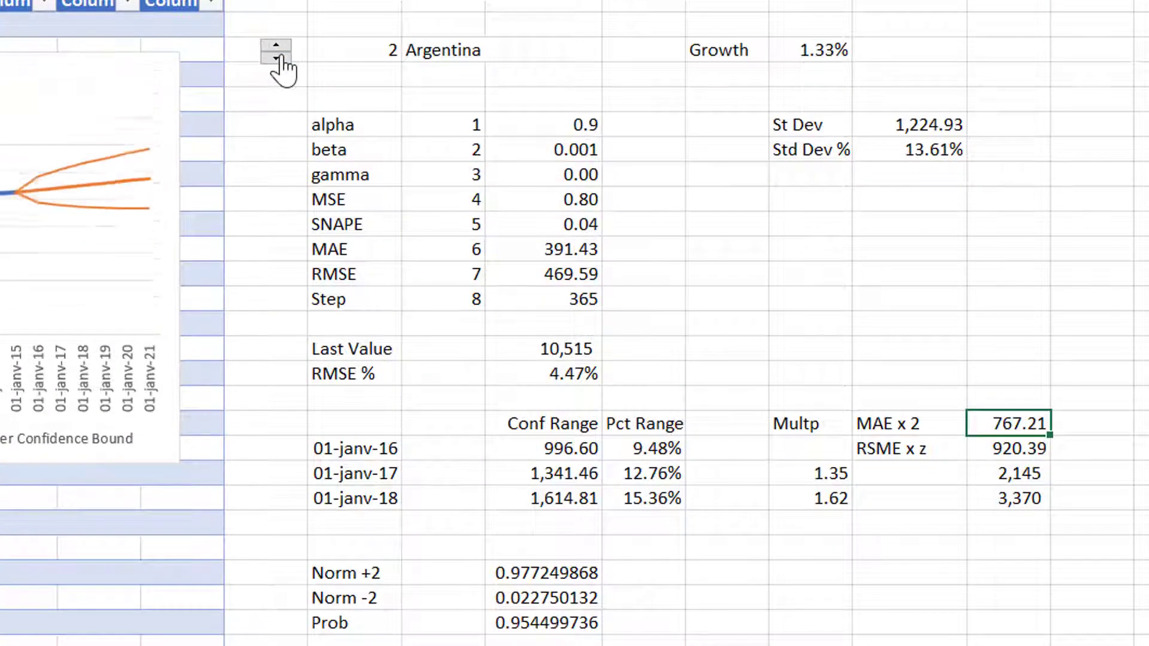
left_click(277, 58)
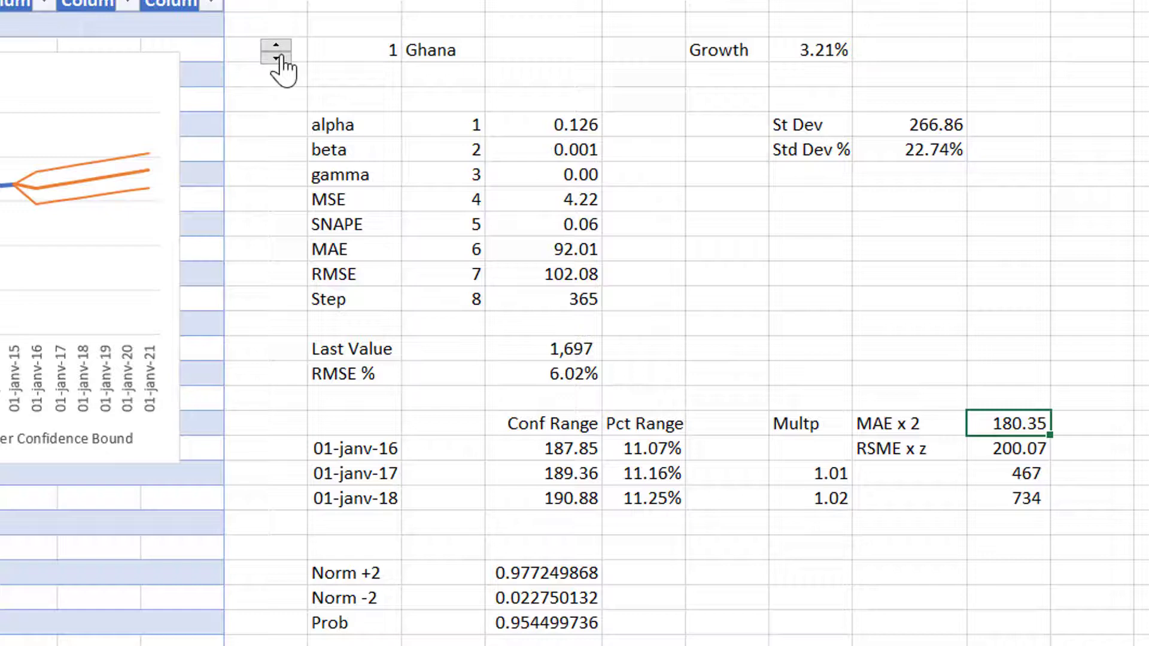
- Review Ghana's 01-janv-17 confidence range, alpha value, 01-janv-16 Pct Range and 1.01 multiplier
key("Down")
key("Down")
key("Left")
key("Left")
key("Left")
key("Left")
key("Left")
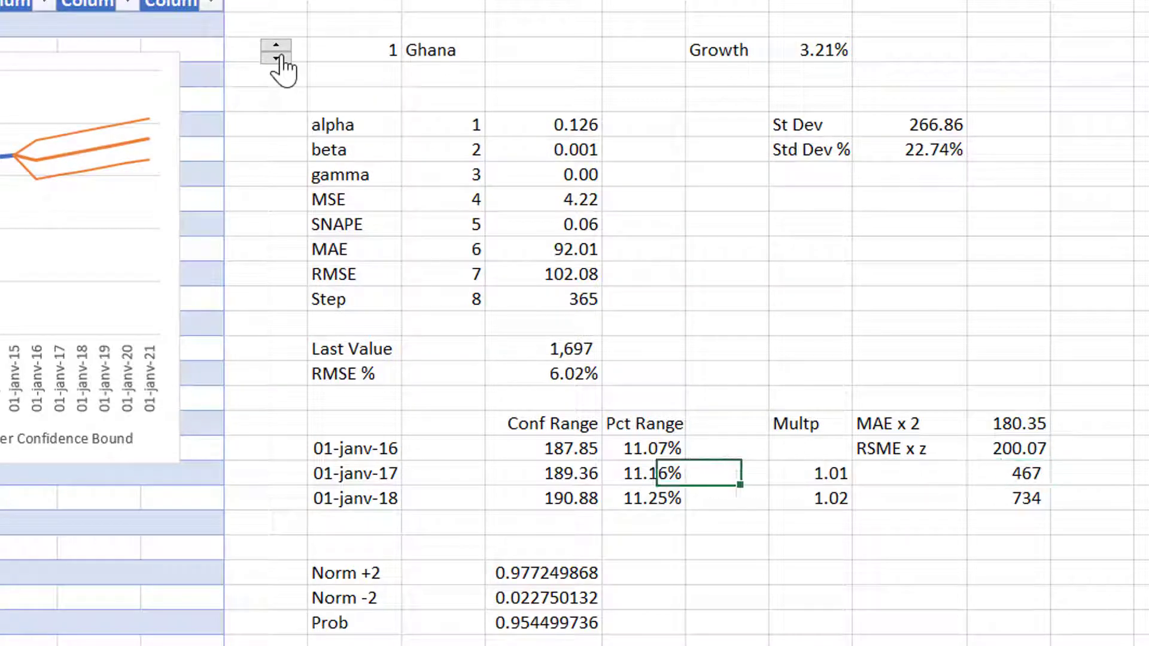
key("Up")
key("Up")
key("Up")
key("Up")
key("Up")
key("Up")
key("Up")
key("Up")
key("Up")
key("Up")
key("Up")
key("Up")
key("Up")
key("Up")
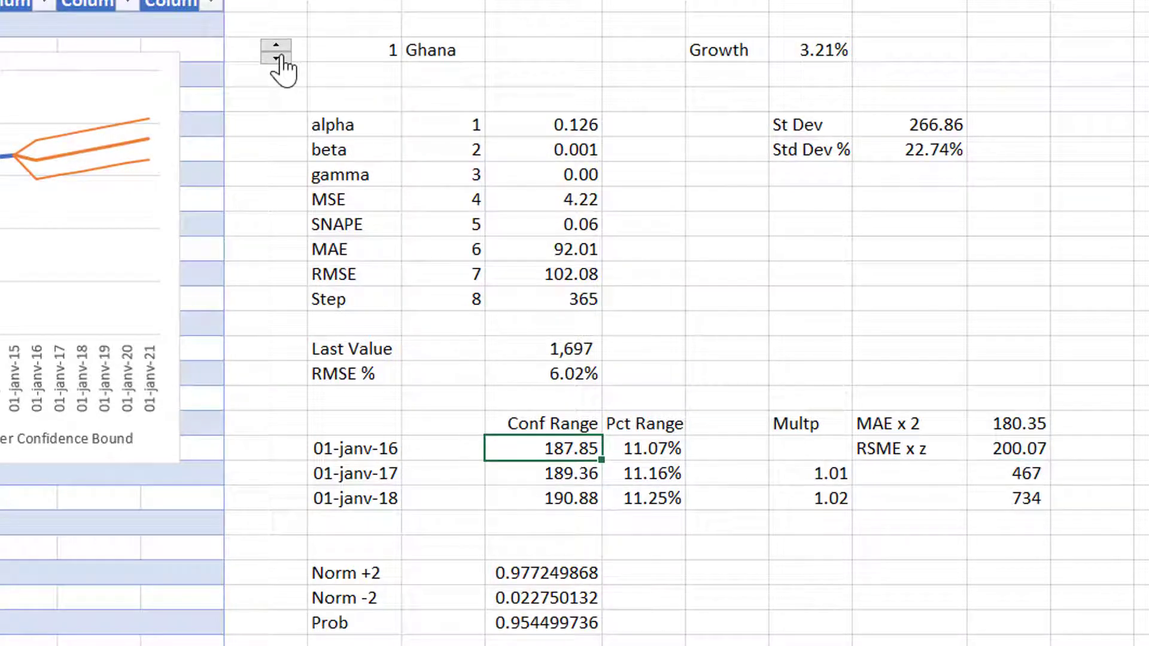
key("Down")
key("Down")
key("Down")
key("Down")
key("Down")
key("Down")
key("Down")
key("Down")
key("Down")
key("Down")
key("Down")
key("Down")
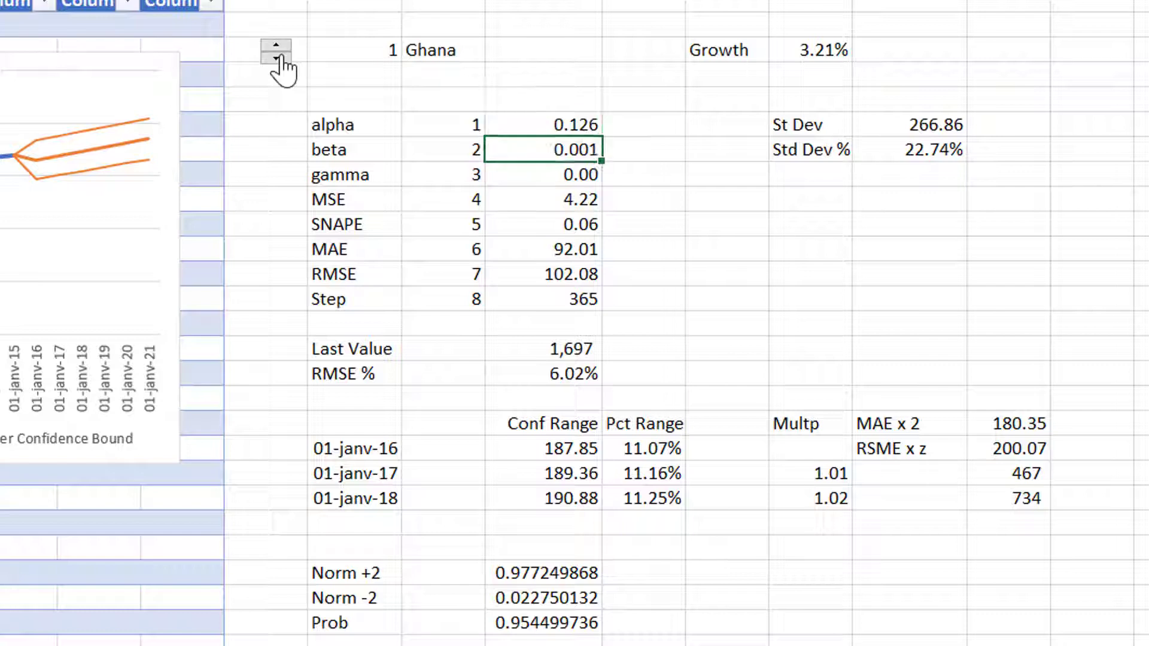
key("Right")
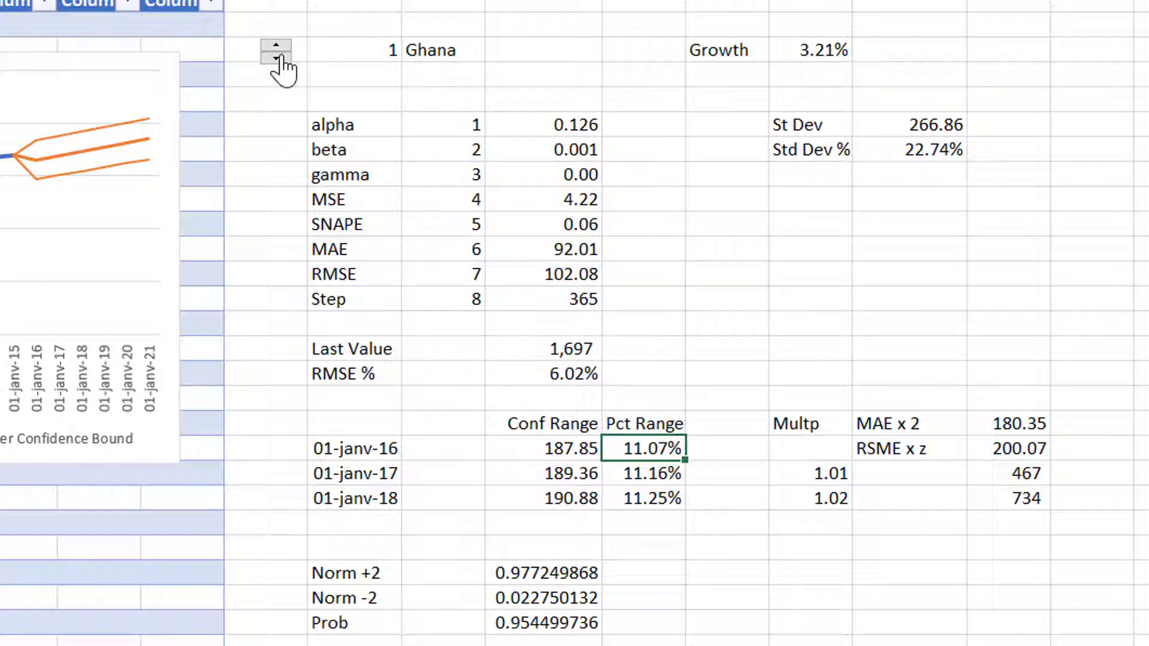
key("Right")
key("Down")
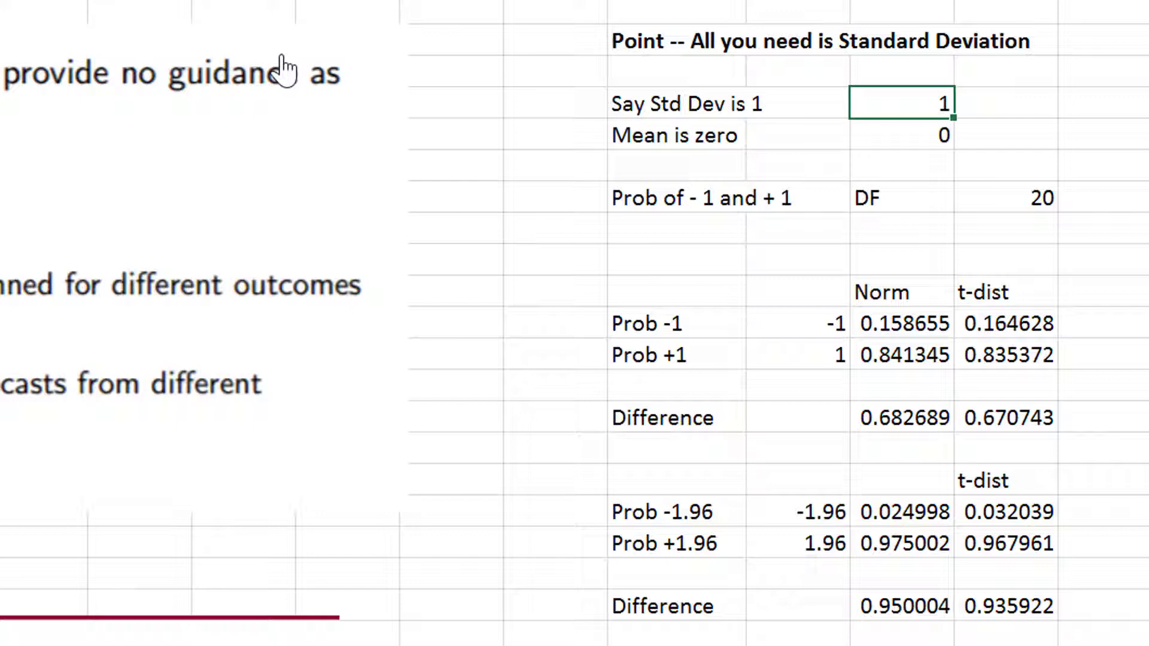
- Check the 0.950004 normal vs t-distribution probabilities, then bring up the variance and prediction interval formulas
key("Down")
key("Down")
key("Down")
key("Down")
key("Down")
key("Down")
key("Down")
key("Down")
key("Down")
key("Down")
key("Down")
key("Down")
key("Down")
key("Down")
key("Down")
key("Down")
key("Down")
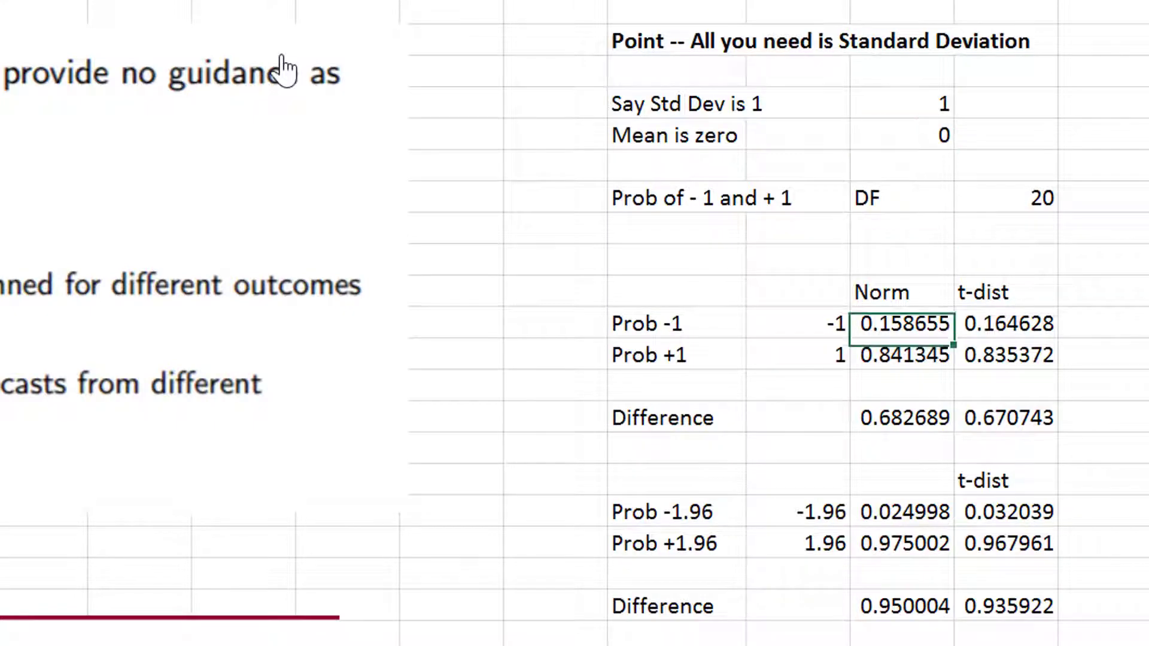
key("Up")
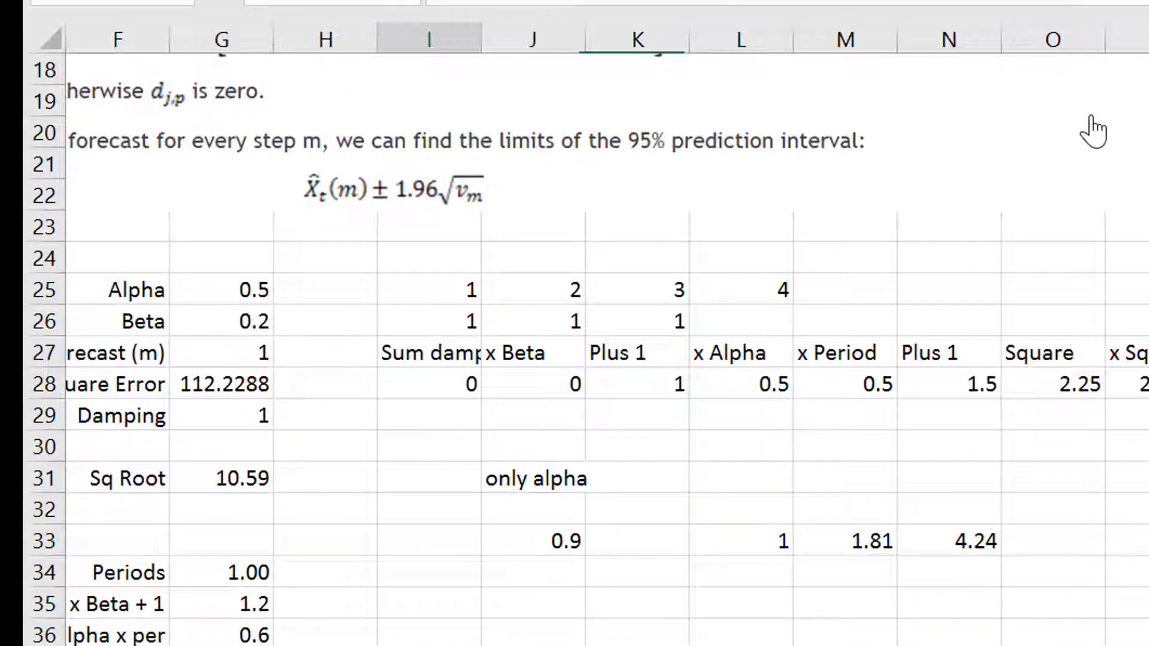
key("Home")
key("Up")
key("Up")
key("Up")
key("Up")
key("Up")
key("Up")
key("Up")
key("Up")
key("Up")
key("Up")
key("Up")
key("Up")
key("Up")
key("Up")
key("Up")
key("Up")
key("Up")
key("Up")
key("Up")
key("Up")
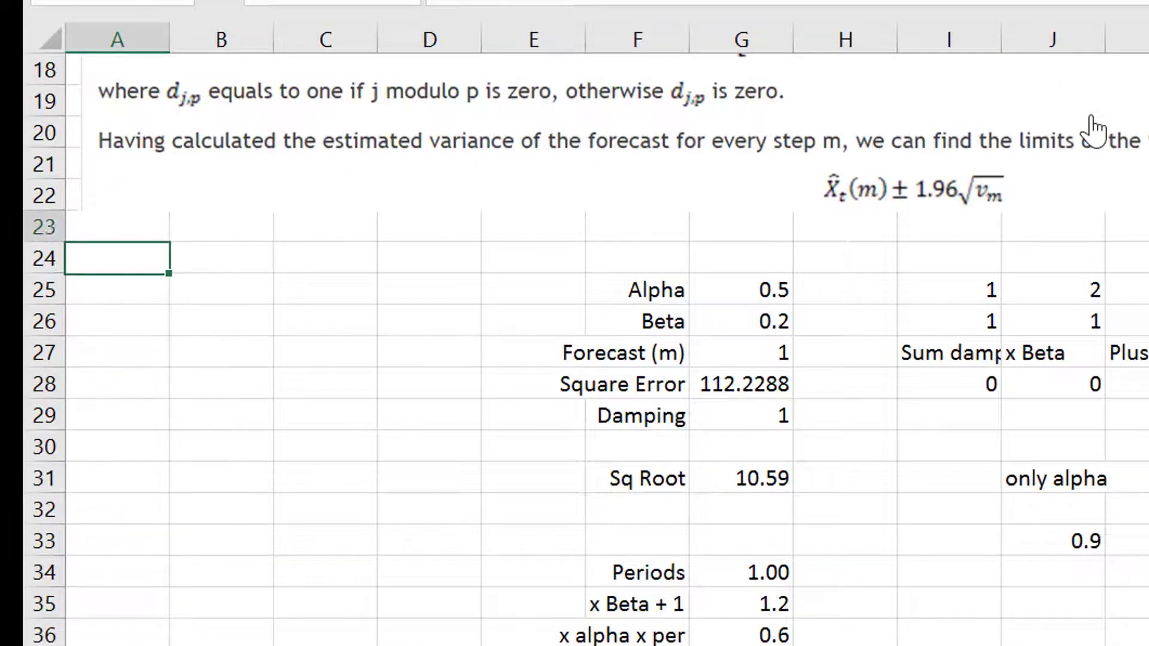
key("Down")
key("Down")
key("Down")
key("Down")
key("Down")
key("Down")
key("Down")
key("Down")
key("Down")
key("Down")
key("Down")
key("Down")
key("Down")
key("Down")
key("Down")
key("Down")
key("Down")
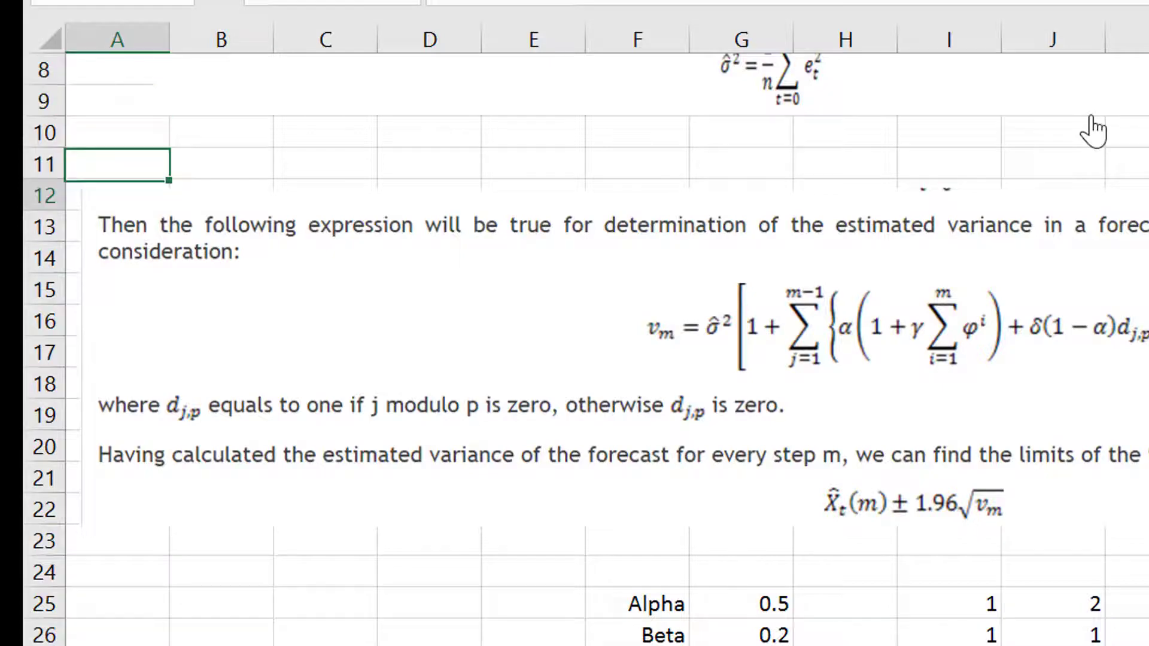
key("Up")
key("Up")
key("Up")
key("Up")
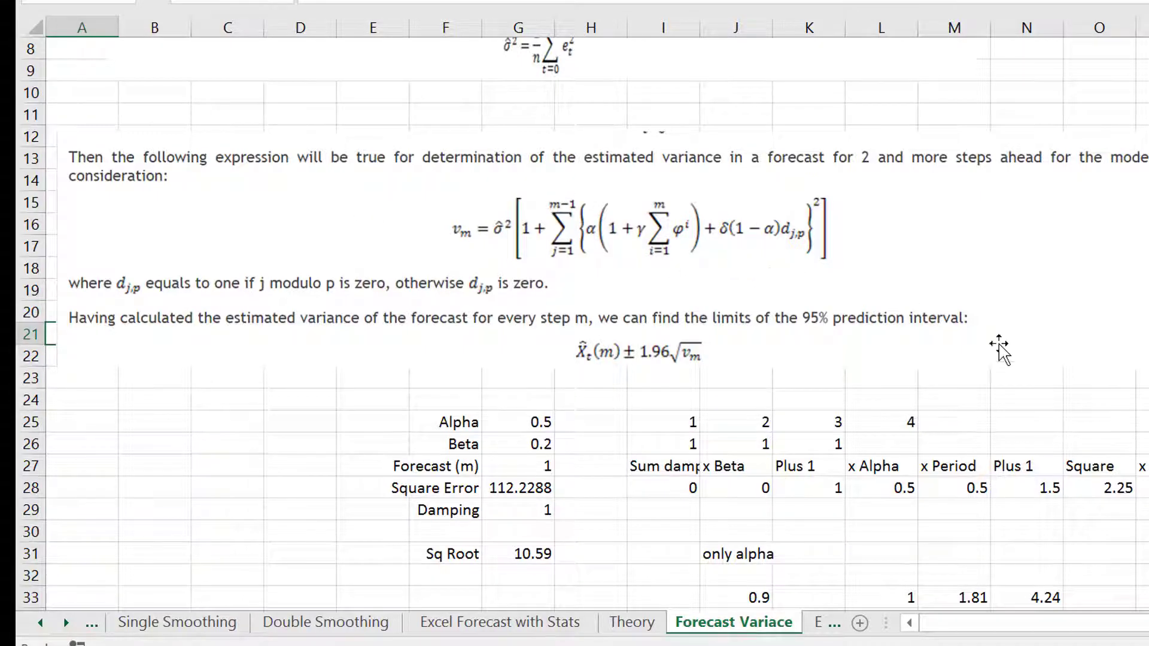
- Enter a formula in M34 dividing M33 by L33
left_click(1050, 414)
key("Down")
key("Down")
key("Down")
key("Down")
key("Down")
key("Down")
key("Down")
key("Down")
key("Down")
key("Down")
key("Down")
key("Down")
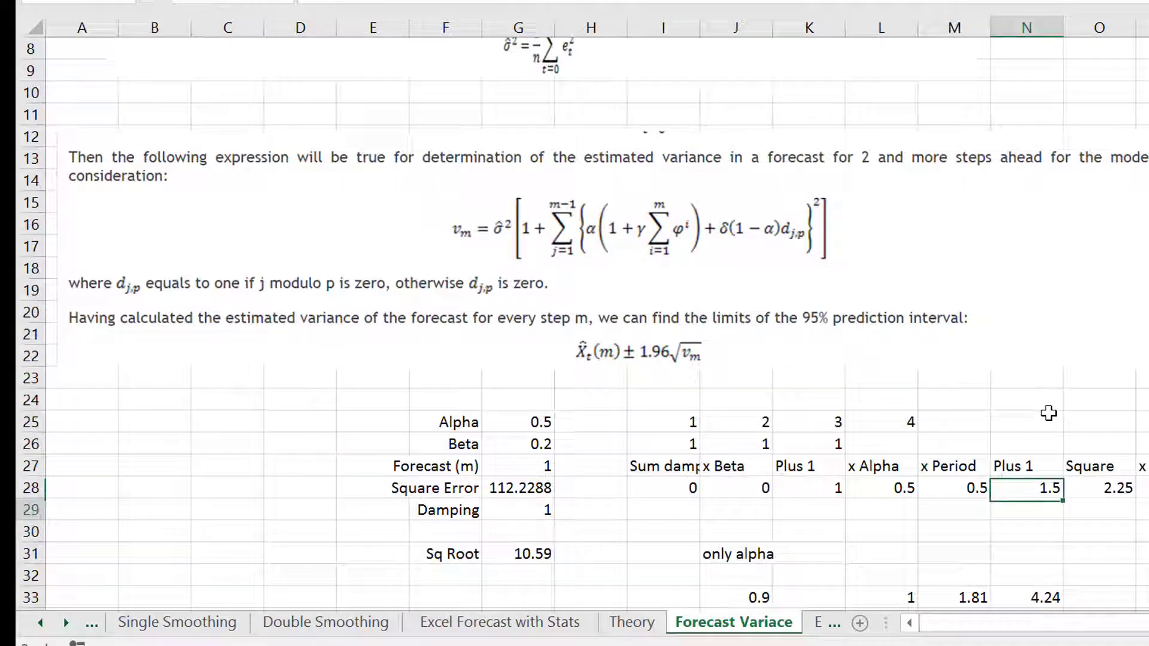
key("Down")
key("Up")
key("Up")
key("Up")
key("Up")
key("Left")
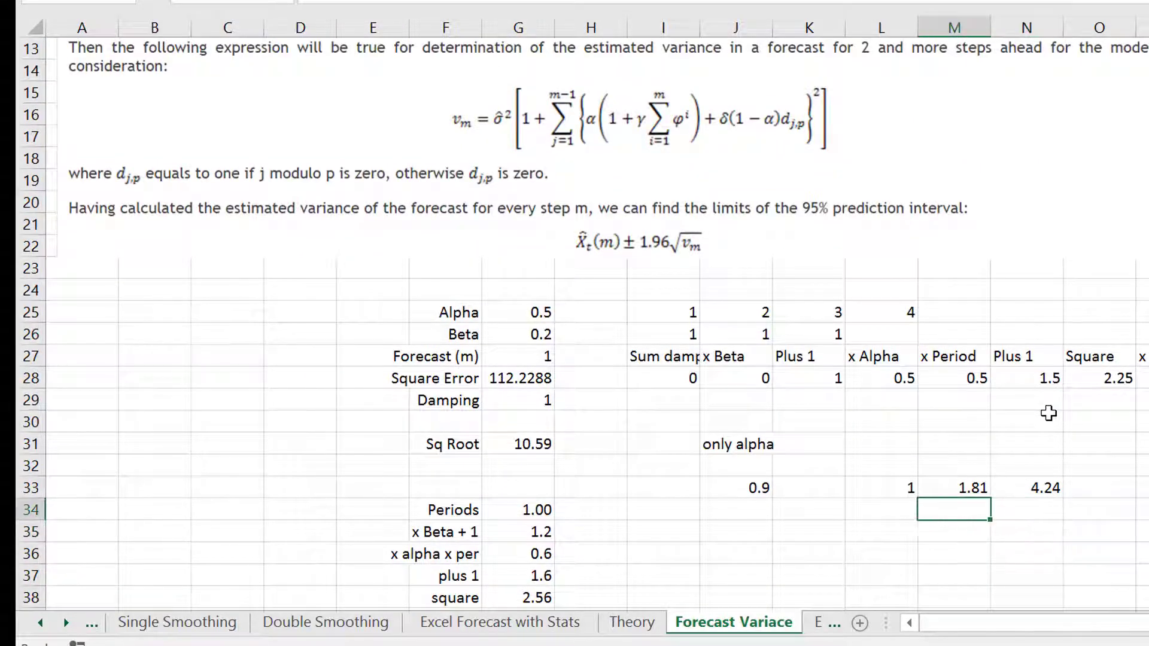
type("=")
key("Up")
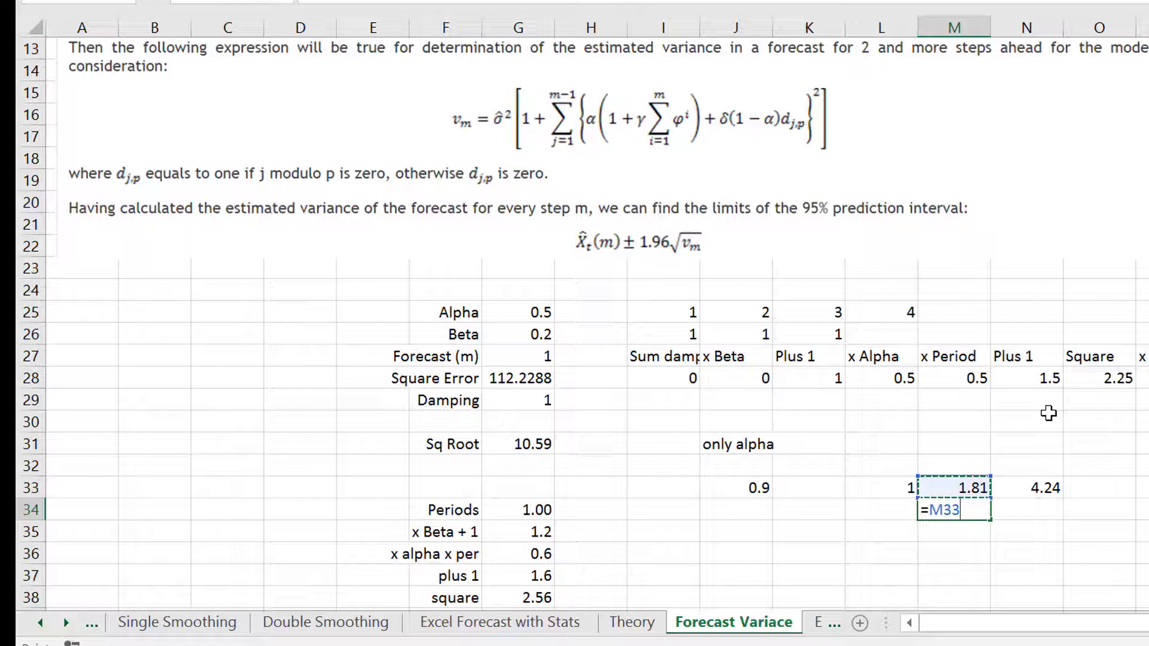
type("/")
key("Left")
key("Up")
key("Return")
key("Up")
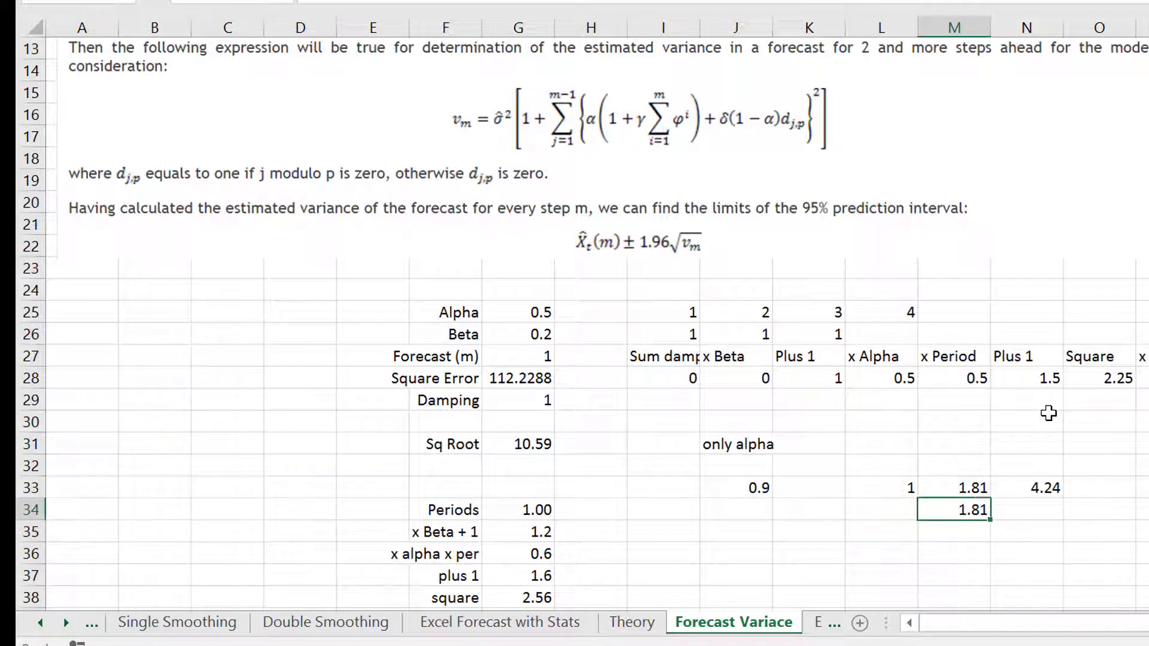
- Try alpha values 0.3, 0.1 and 0.9 in J33
key("Left")
key("Left")
key("Left")
key("Up")
type("0.3")
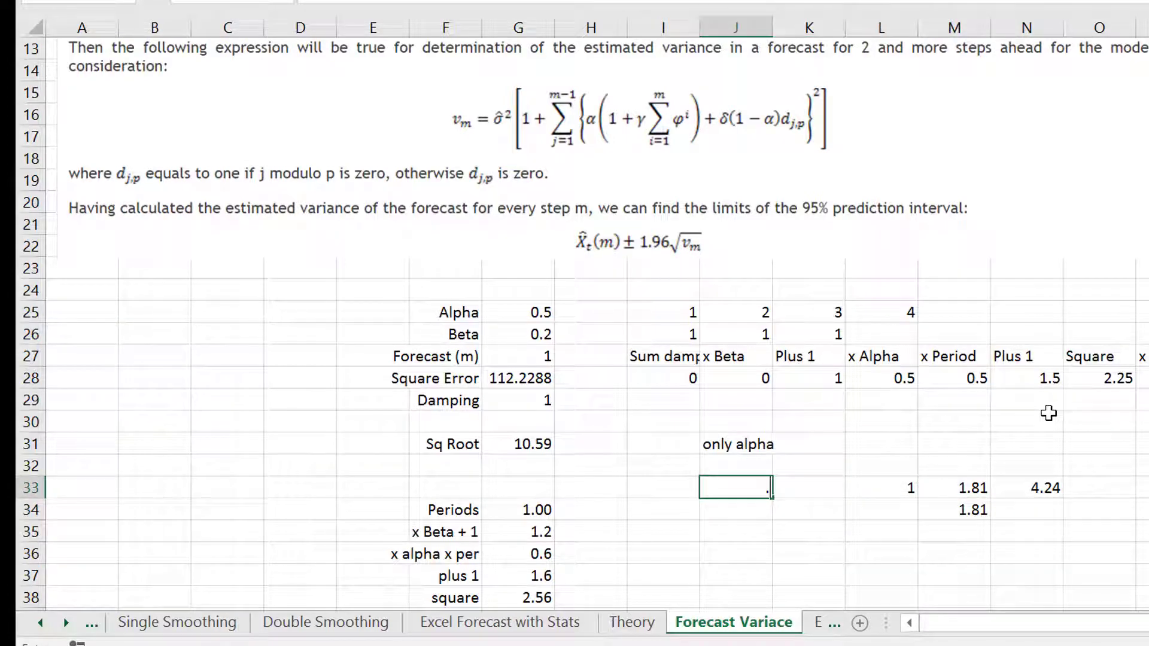
key("Return")
key("Up")
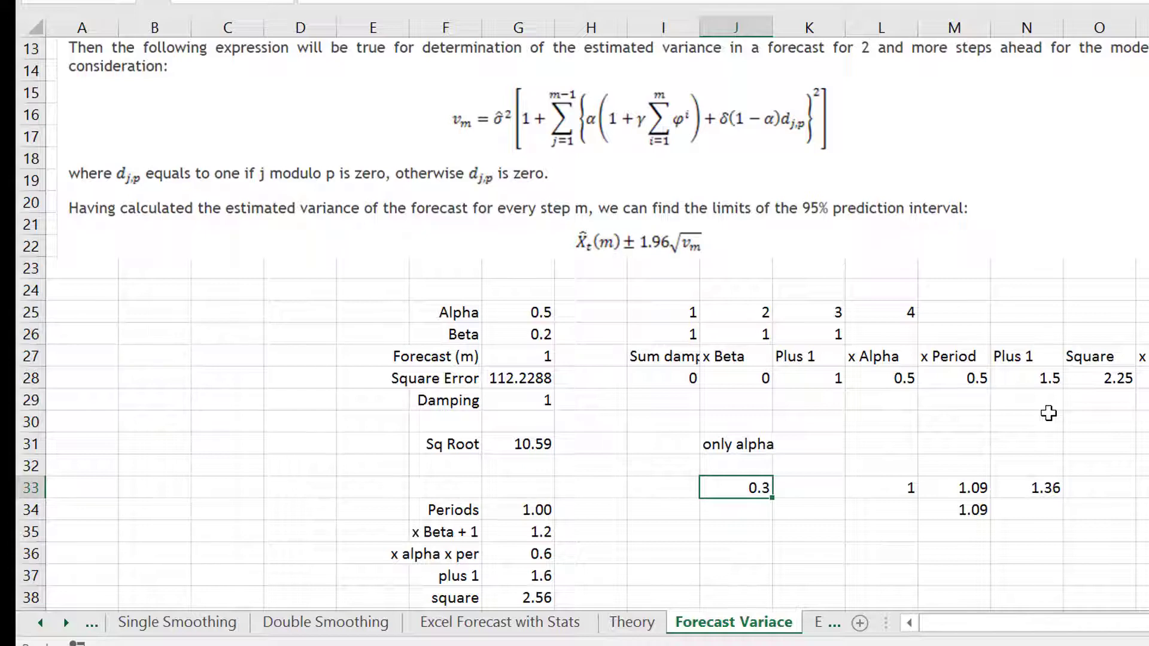
key("Delete")
type(".1")
key("Return")
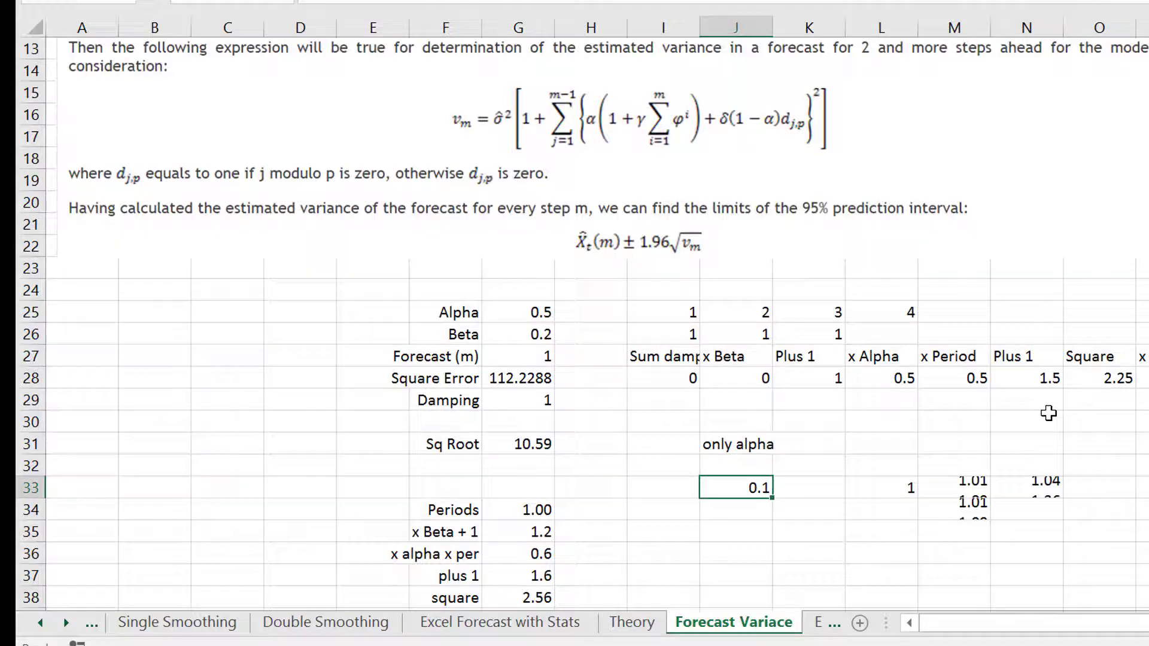
key("Up")
type(".")
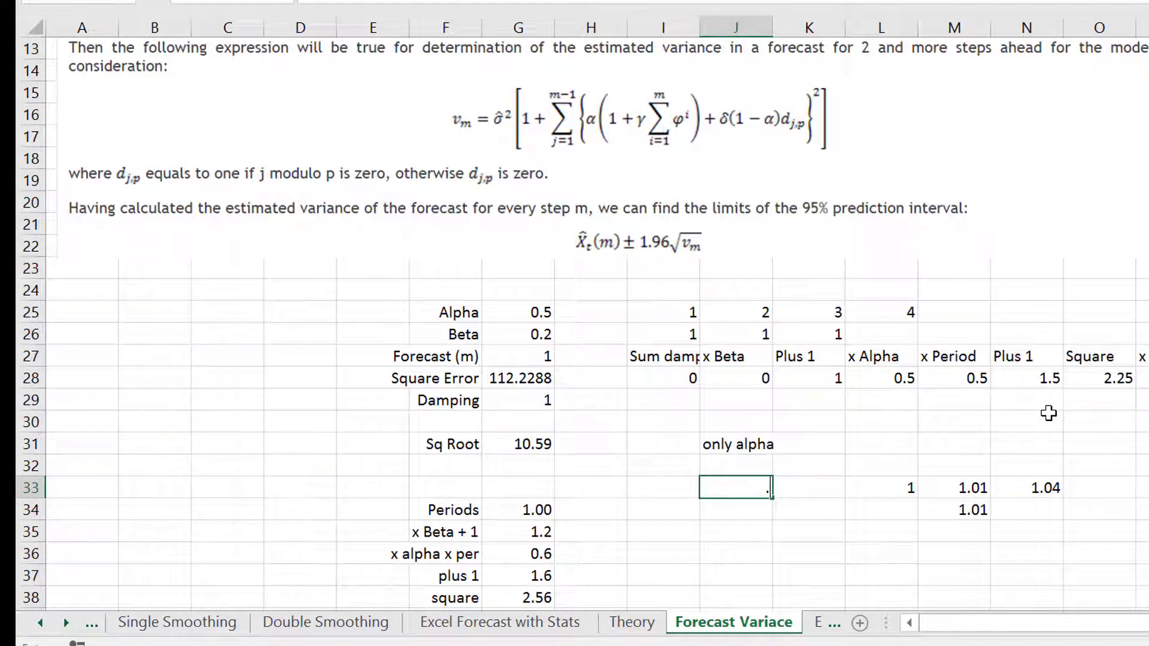
type("9")
key("Return")
key("Up")
key("Up")
key("Up")
key("Up")
key("Up")
key("Up")
key("Up")
key("Up")
key("Up")
key("Up")
key("Up")
key("Up")
key("Up")
key("Up")
key("Up")
key("Up")
key("Up")
key("Up")
key("Up")
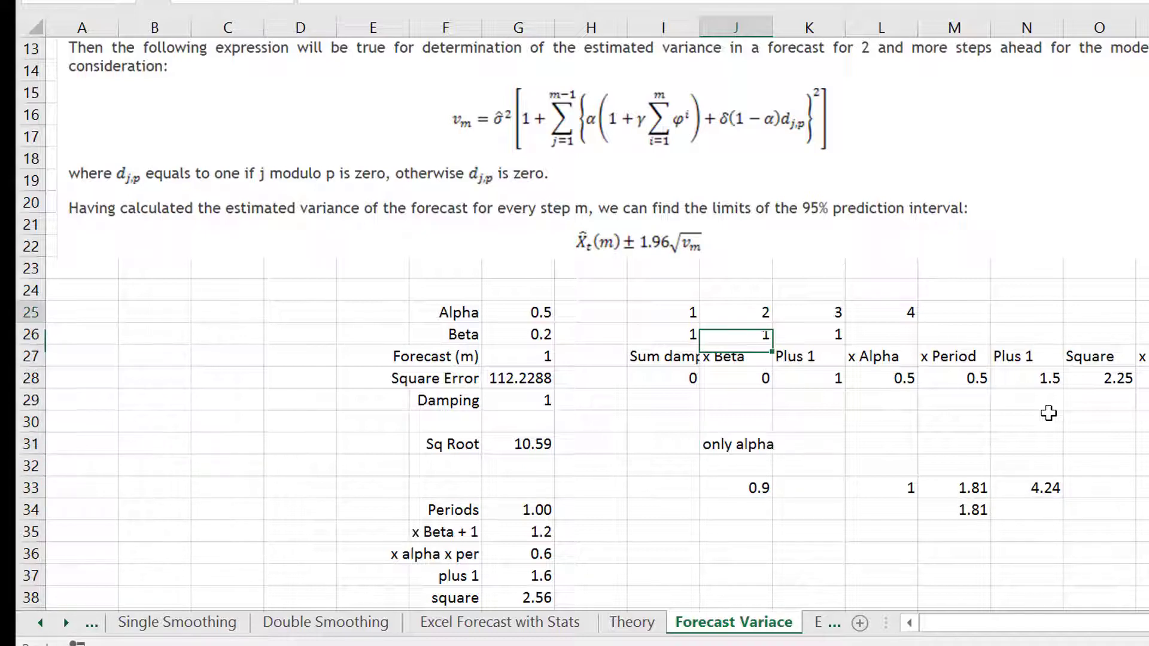
key("Left")
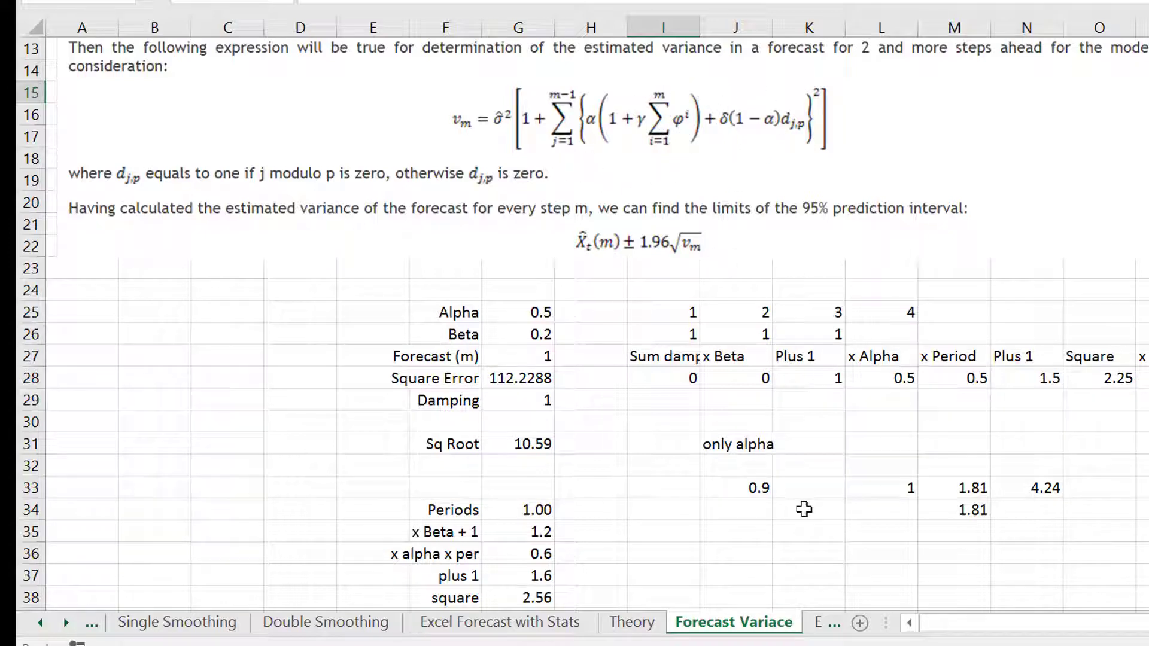
- Enter =N33/L33 in N34
left_click(747, 519)
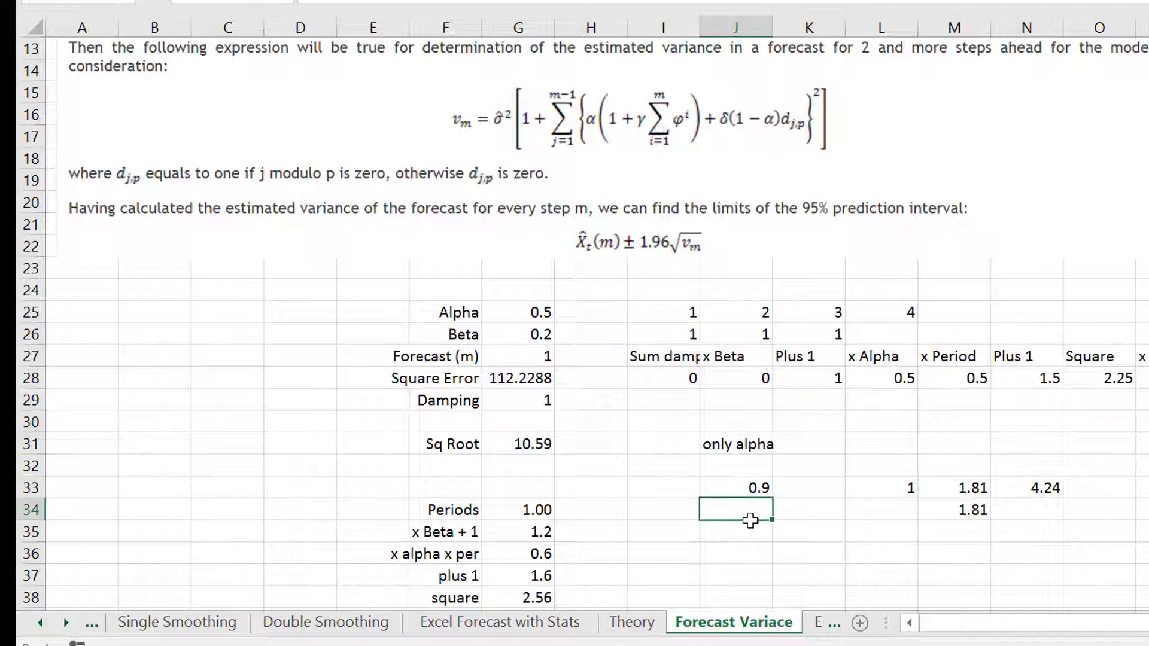
key("Up")
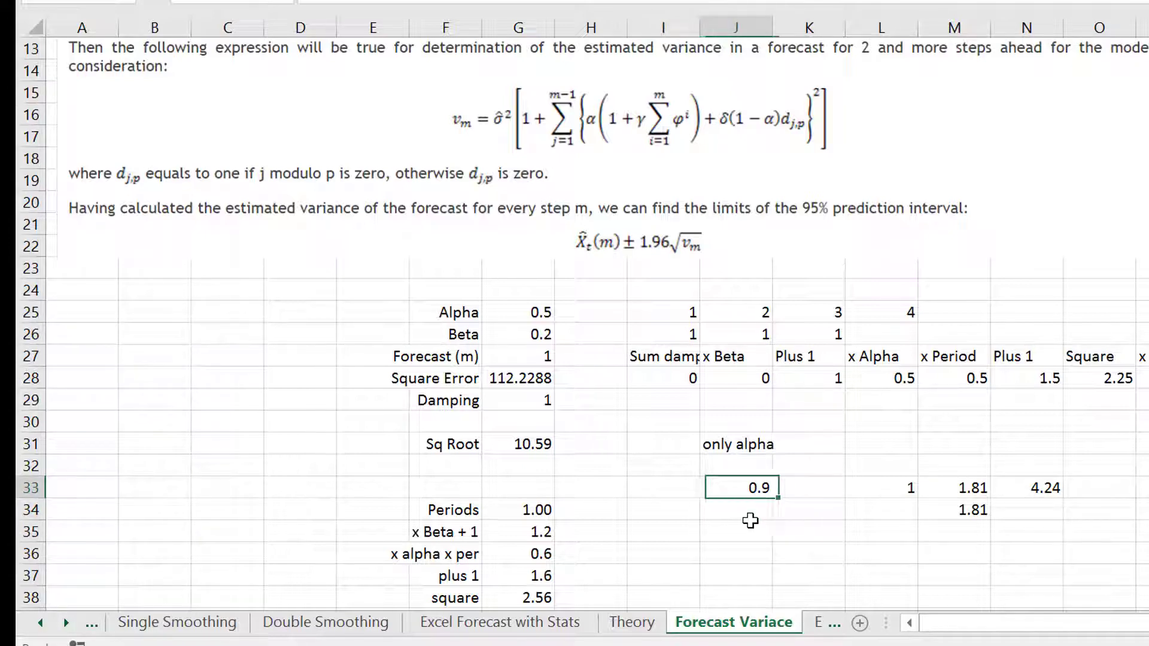
key("Right")
key("Right")
key("Right")
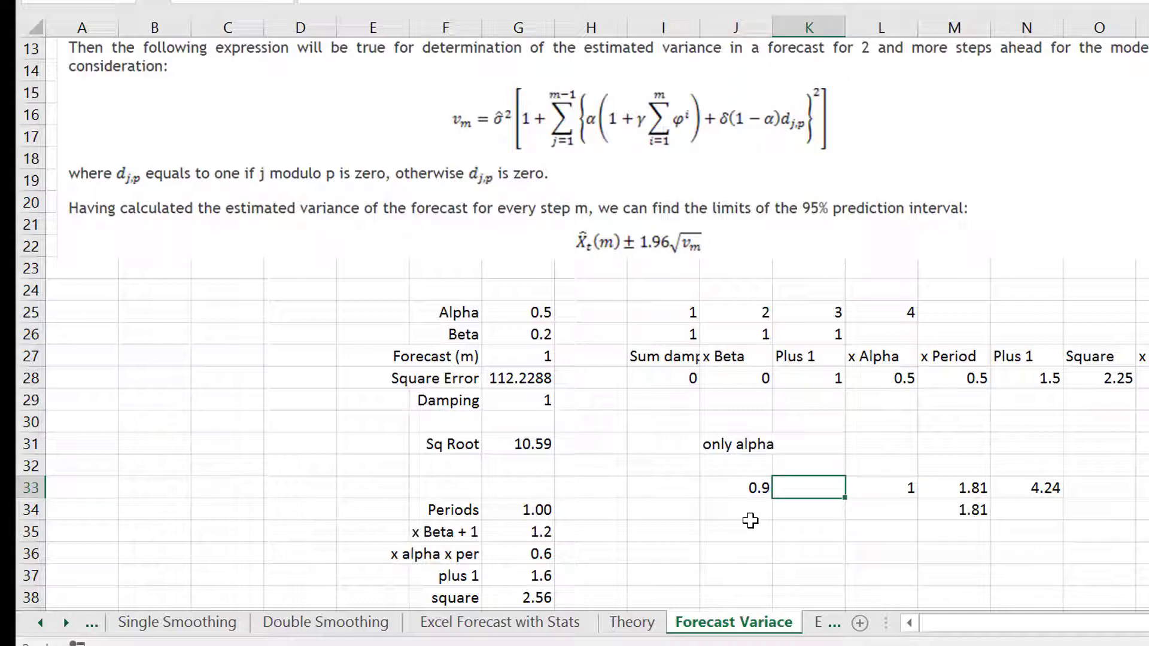
key("Down")
key("Right")
type("=")
key("Up")
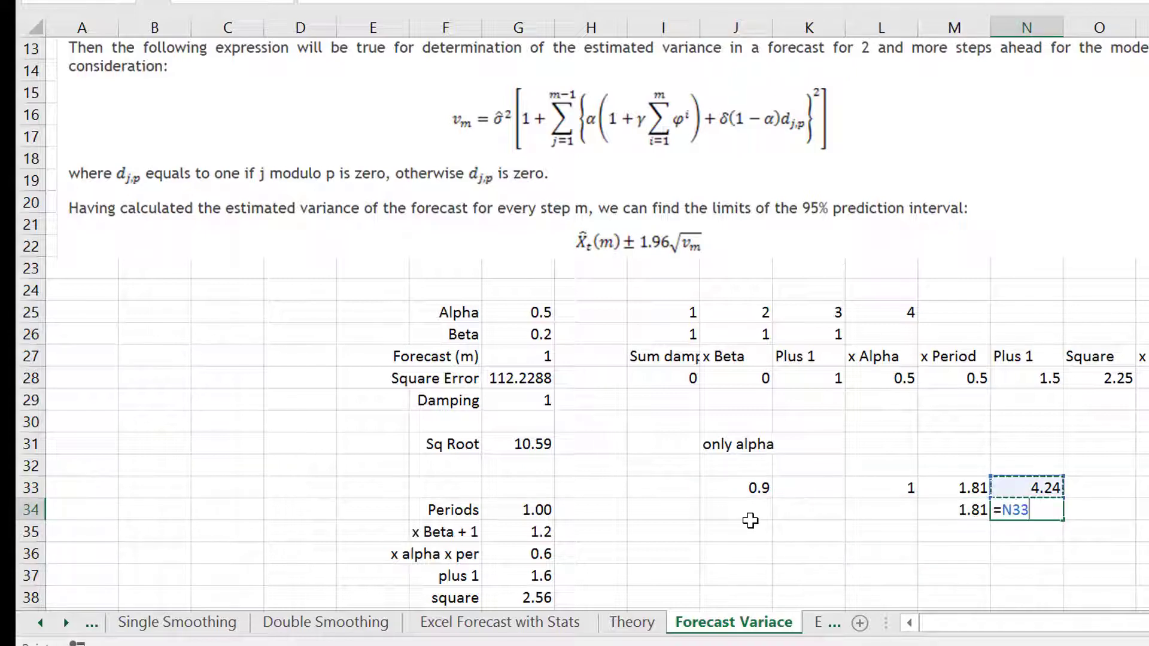
type("/")
key("Left")
key("Left")
key("Up")
key("Return")
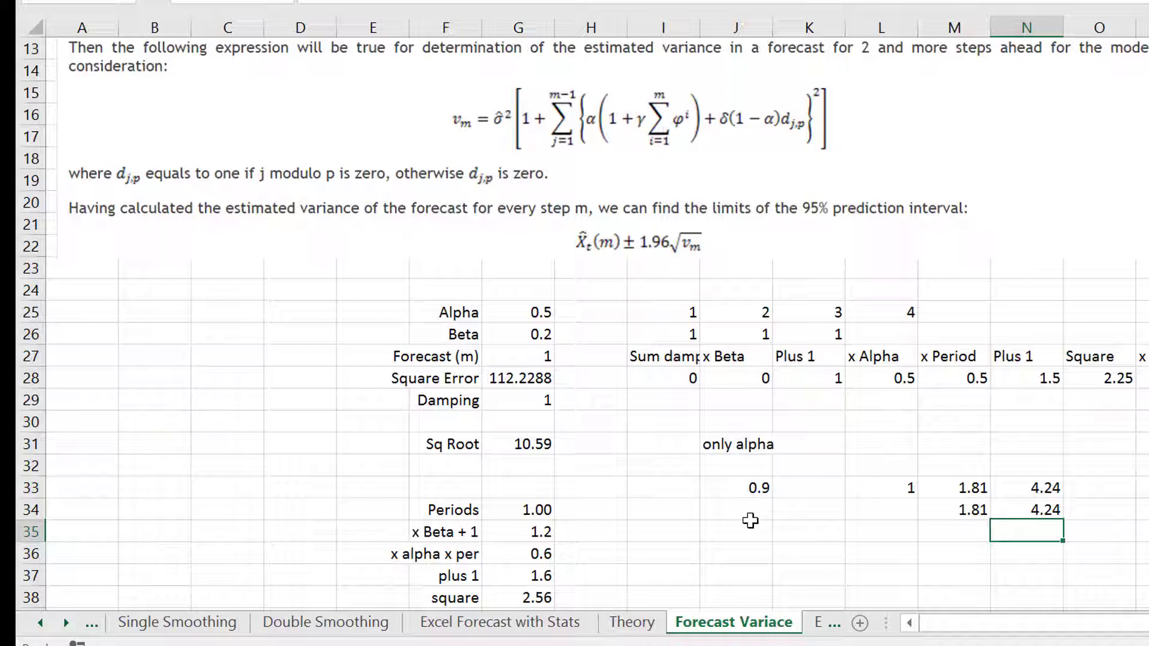
- Try alpha values 0.5 and 0.2 in J33
key("Up")
key("Left")
key("Left")
key("Left")
key("Up")
key("Left")
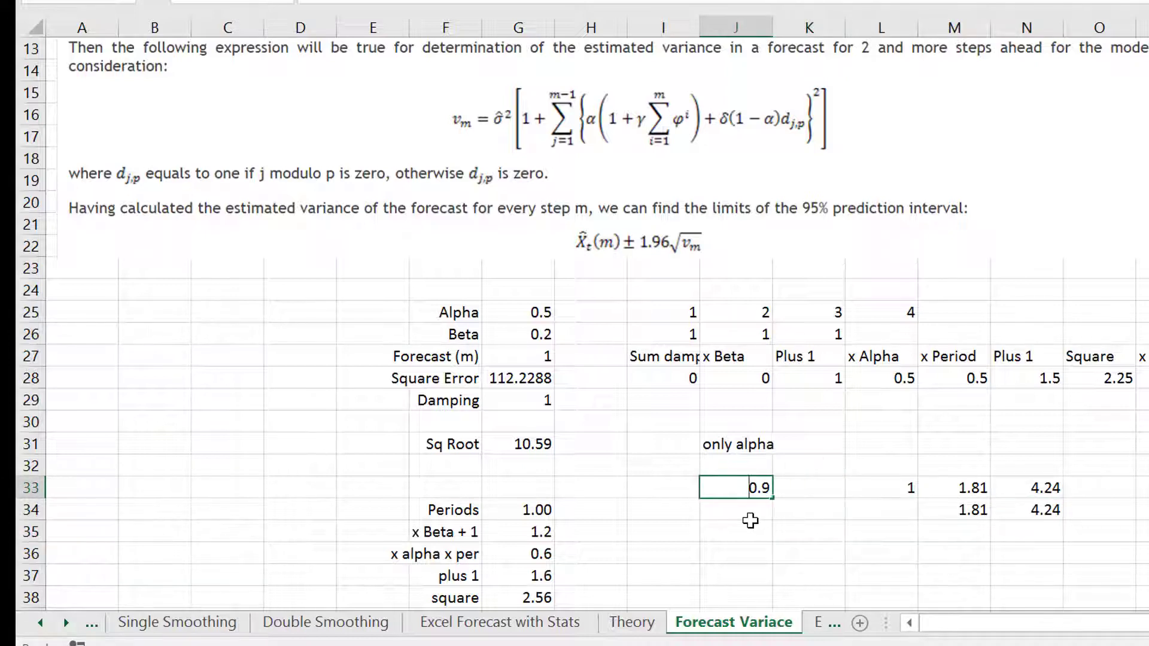
key("BackSpace")
type("0.5")
key("Return")
key("Up")
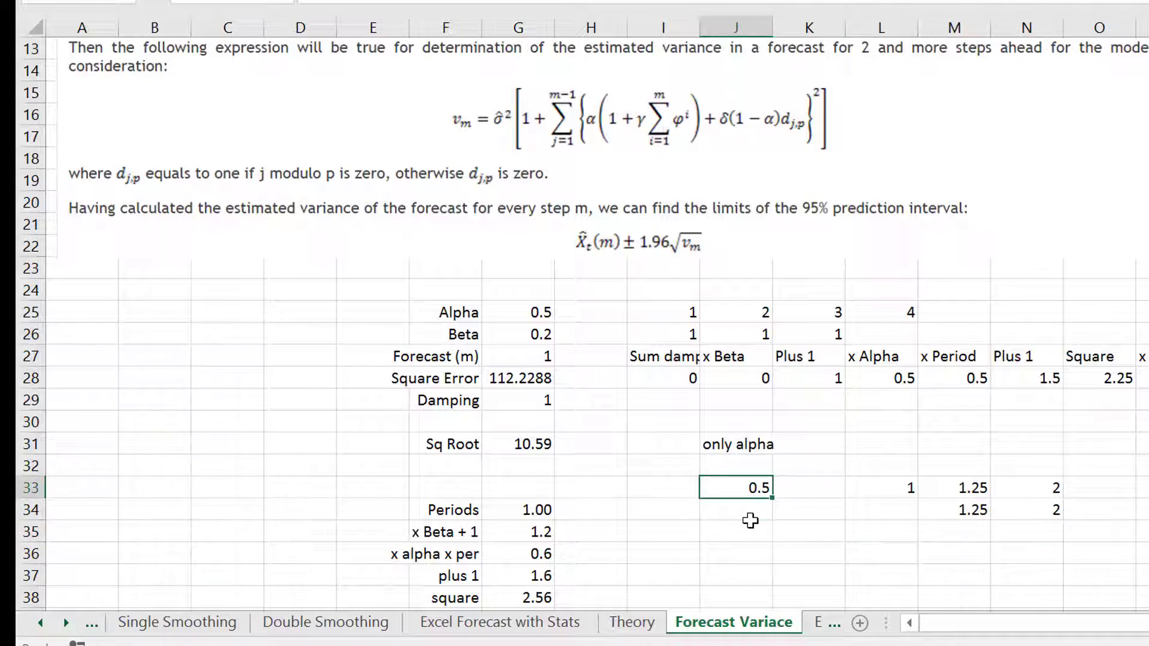
key("BackSpace")
type("0.2")
key("Return")
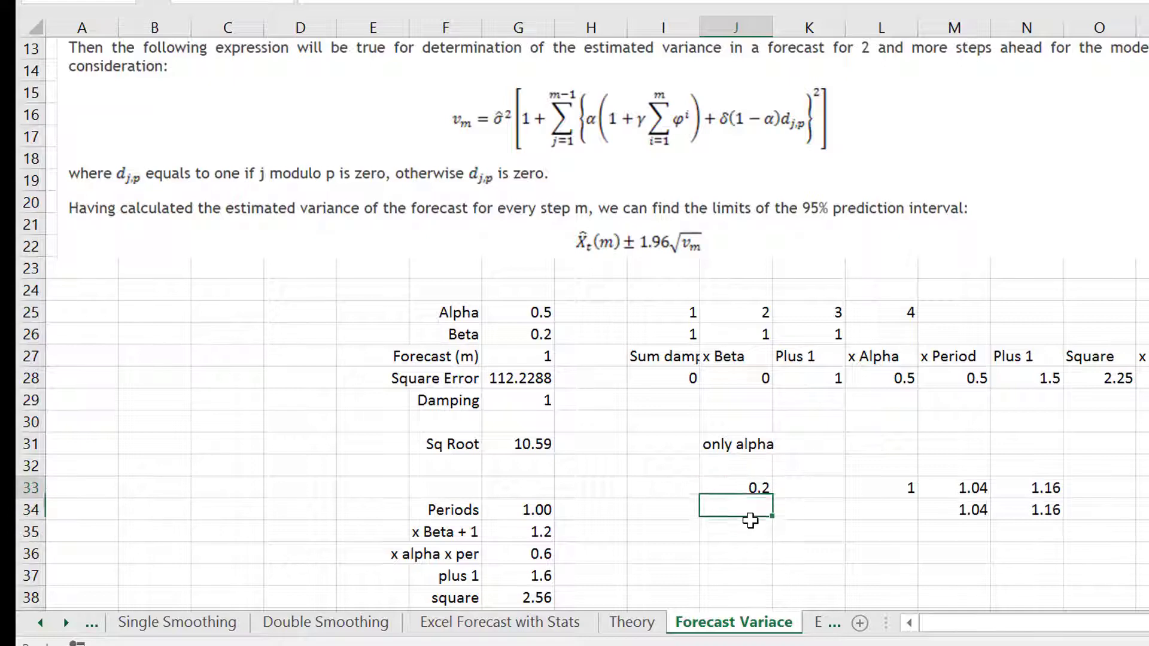
key("Up")
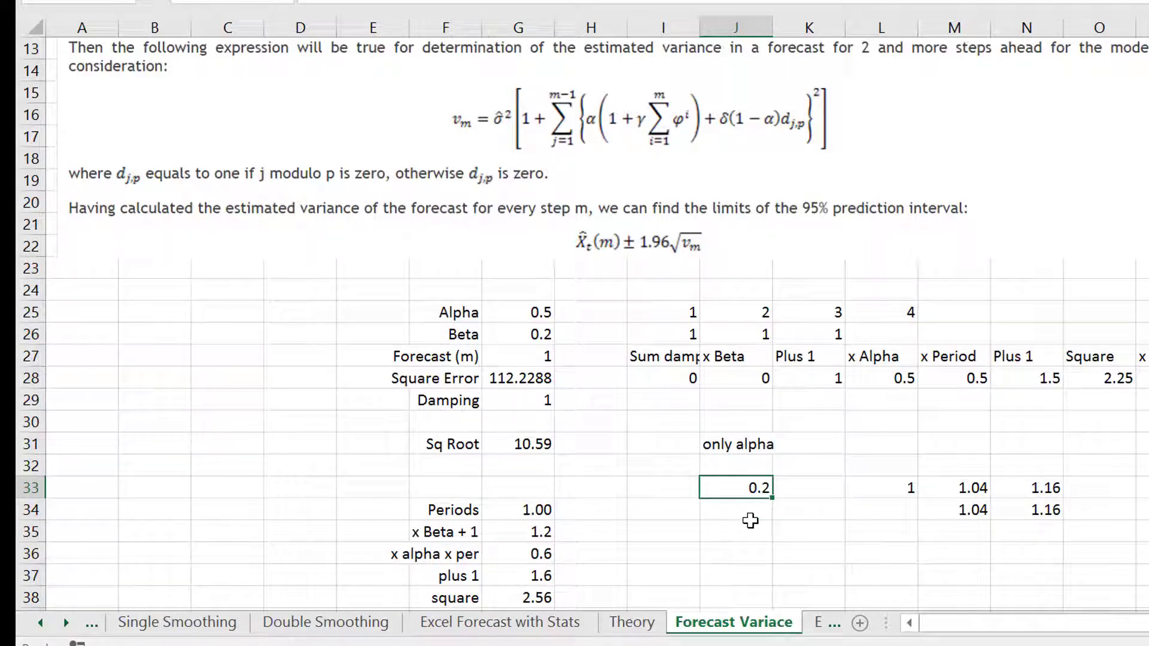
- Try alpha 0 and then settle on 0.3 in J33, then go to the Manual sheet
key("BackSpace")
type("0")
key("Return")
key("Up")
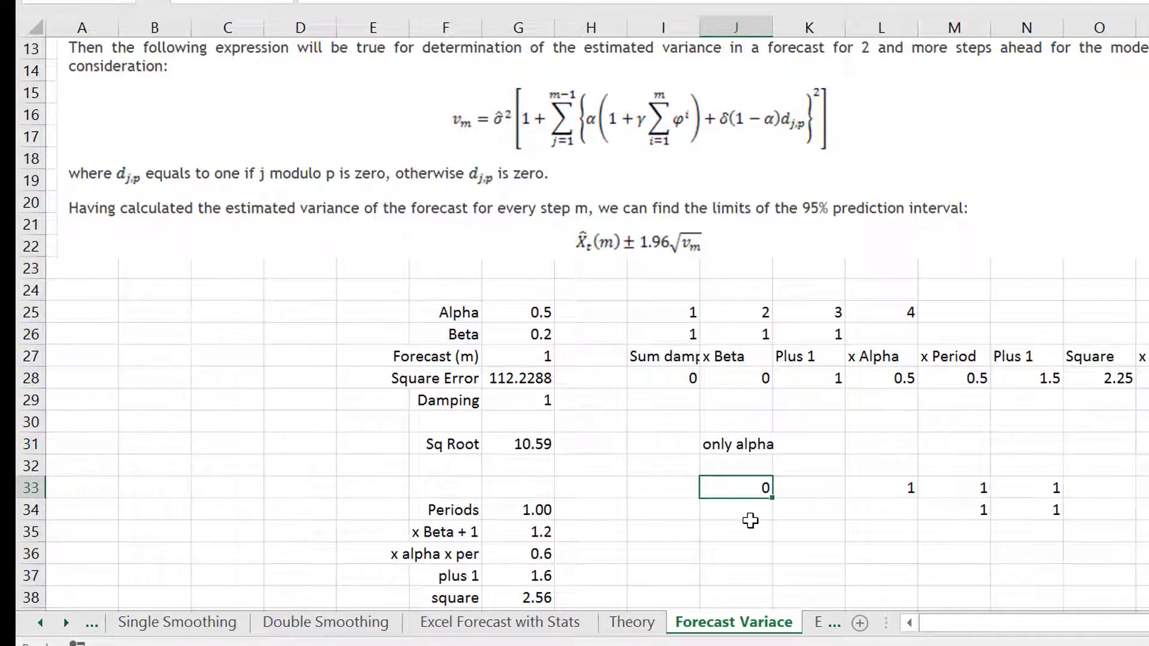
key("BackSpace")
type("0.3")
key("Return")
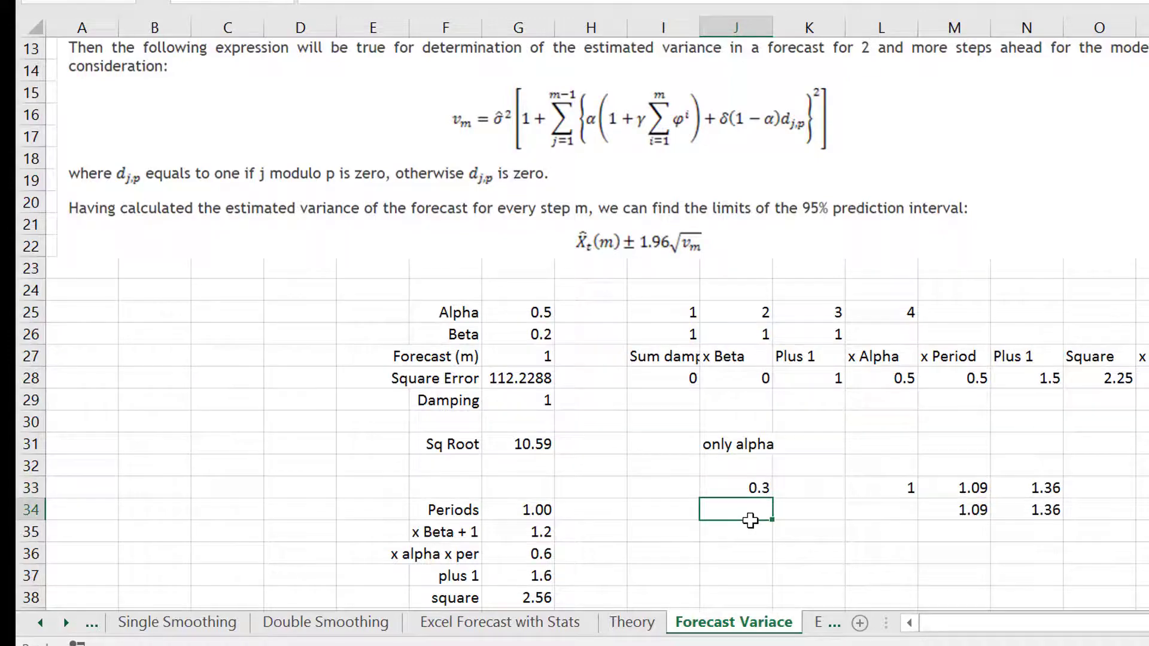
key("Up")
key("ctrl+Page_Up")
key("ctrl+Page_Up")
key("ctrl+Page_Up")
key("ctrl+Page_Up")
key("ctrl+Page_Up")
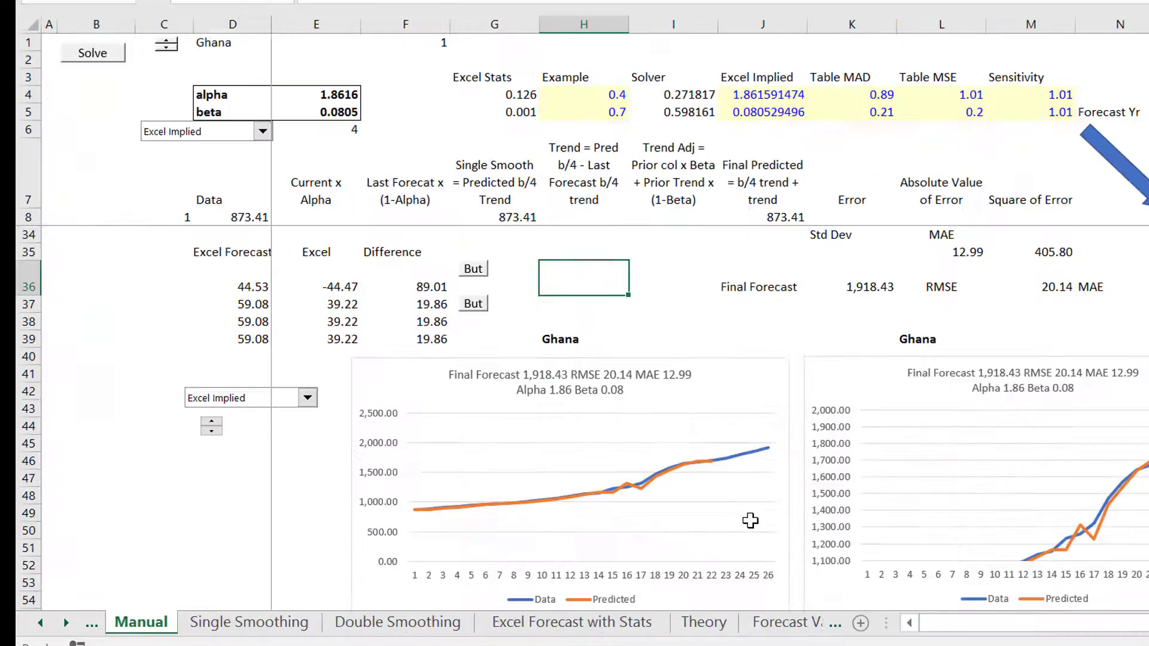
- Page through sheets to the Forecast sheet's 0.126 alpha and switch the country from Ghana to Argentina
key("ctrl+Page_Up")
key("ctrl+Page_Up")
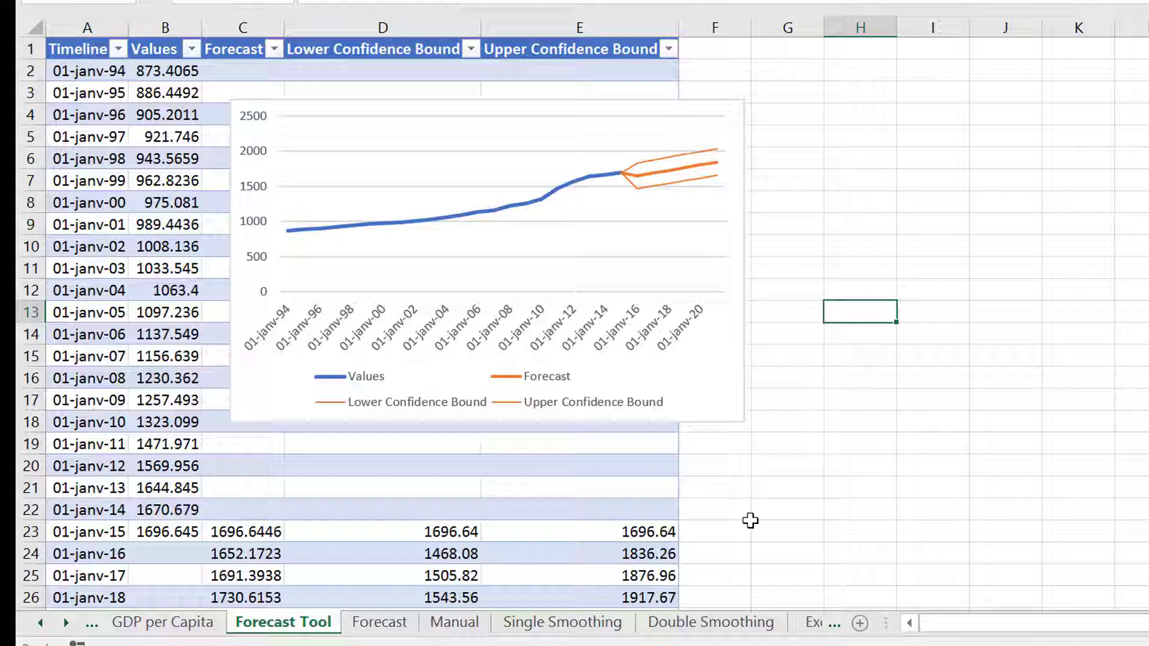
key("ctrl+Page_Up")
key("ctrl+Page_Up")
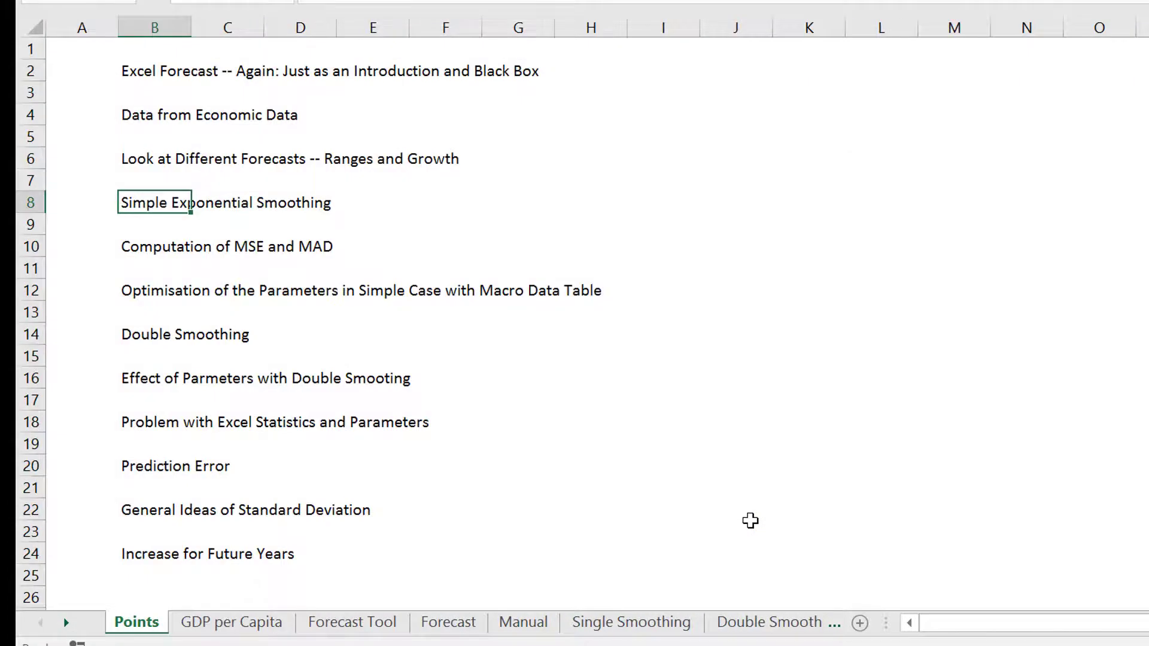
key("ctrl+Page_Down")
key("ctrl+Page_Down")
key("ctrl+Page_Down")
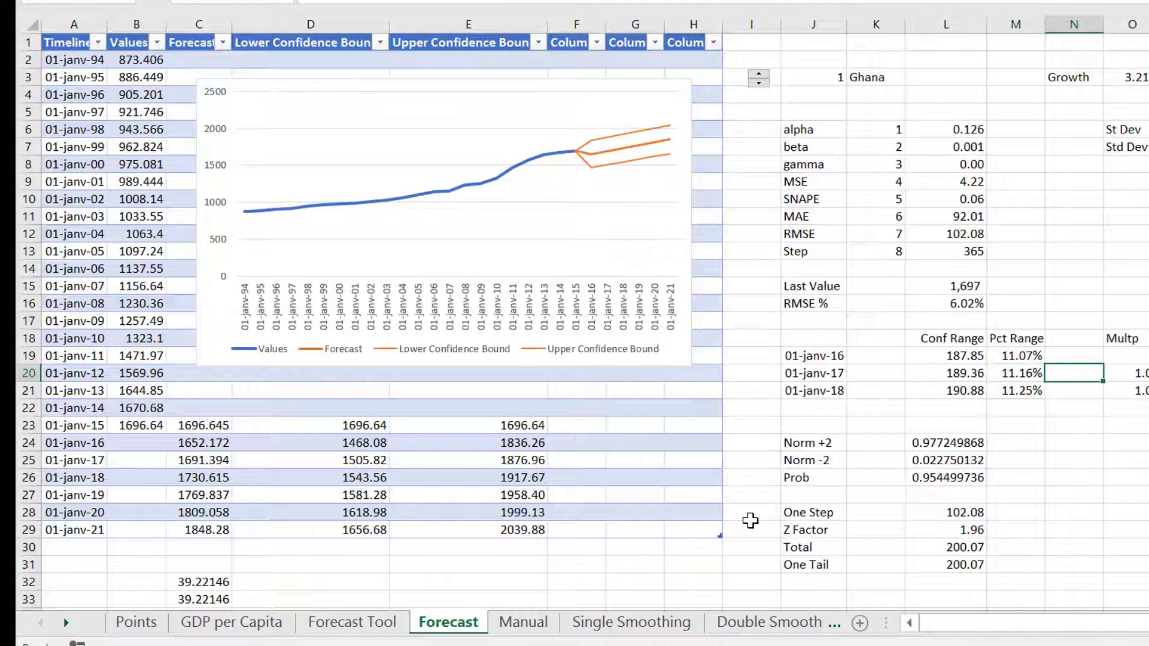
key("Left")
key("Up")
key("Up")
key("Up")
key("Up")
key("Up")
key("Up")
key("Up")
key("Up")
key("Up")
key("Up")
key("Up")
key("Up")
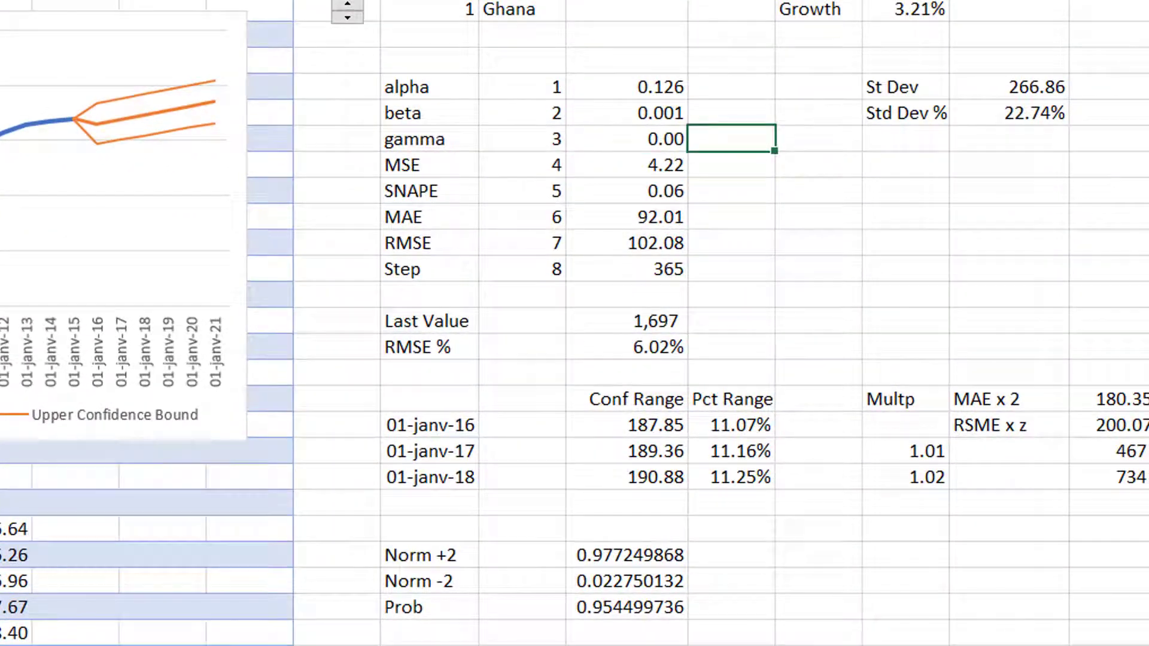
key("Left")
key("Up")
key("Up")
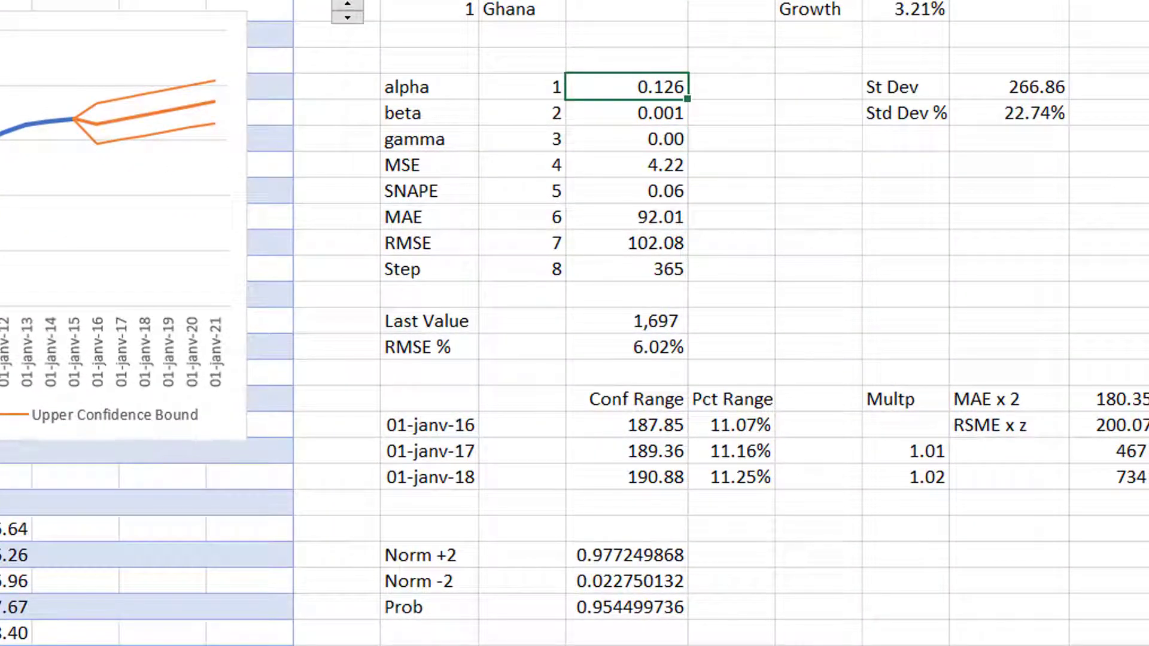
left_click(347, 12)
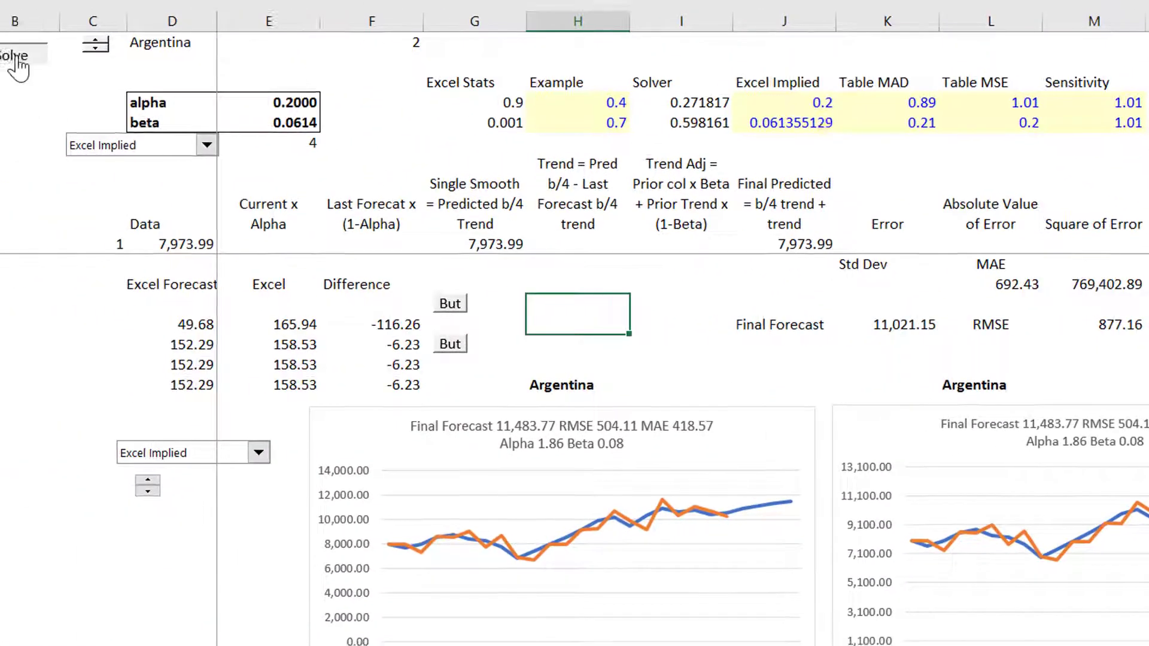
- Solve Argentina's parameters to alpha 0.2400 and beta 0.0614, then review them and the confidence ranges on the Forecast sheet
left_click(18, 57)
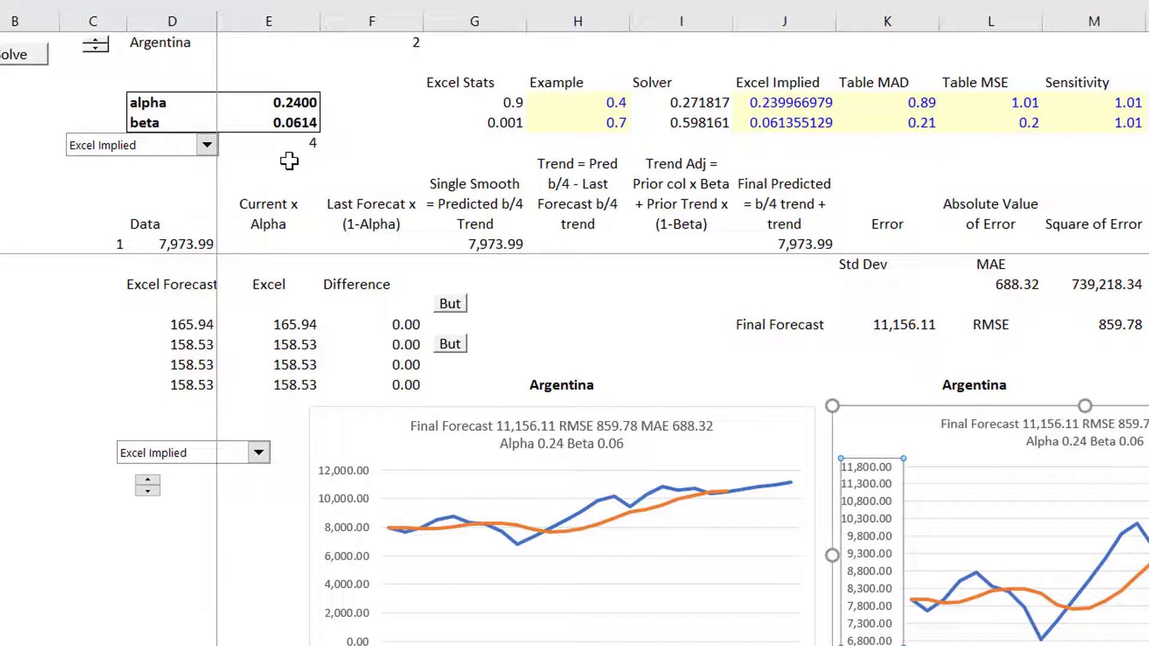
key("ctrl+Page_Up")
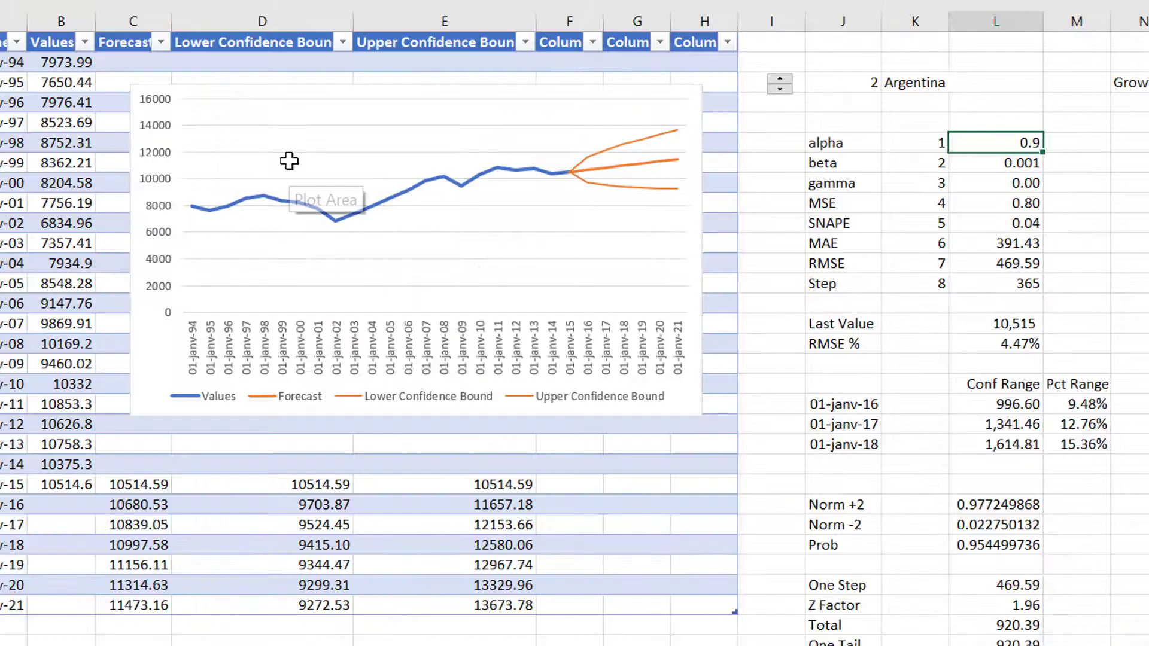
key("Down")
key("Up")
key("Up")
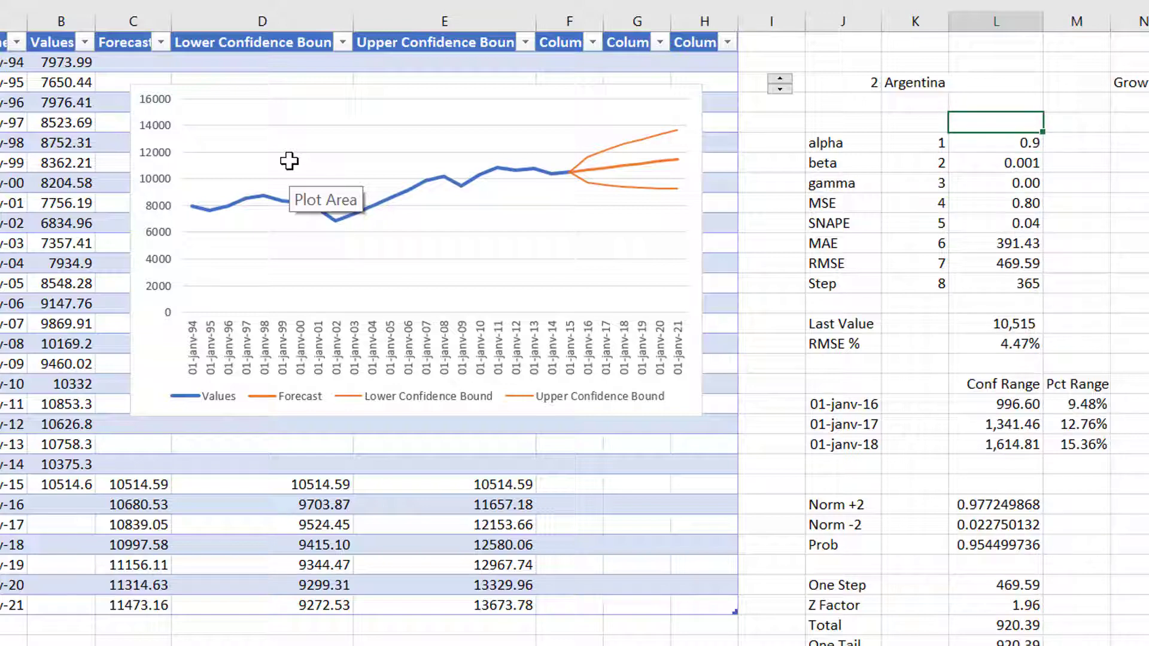
key("Down")
key("Down")
key("Up")
key("Down")
key("Down")
key("Down")
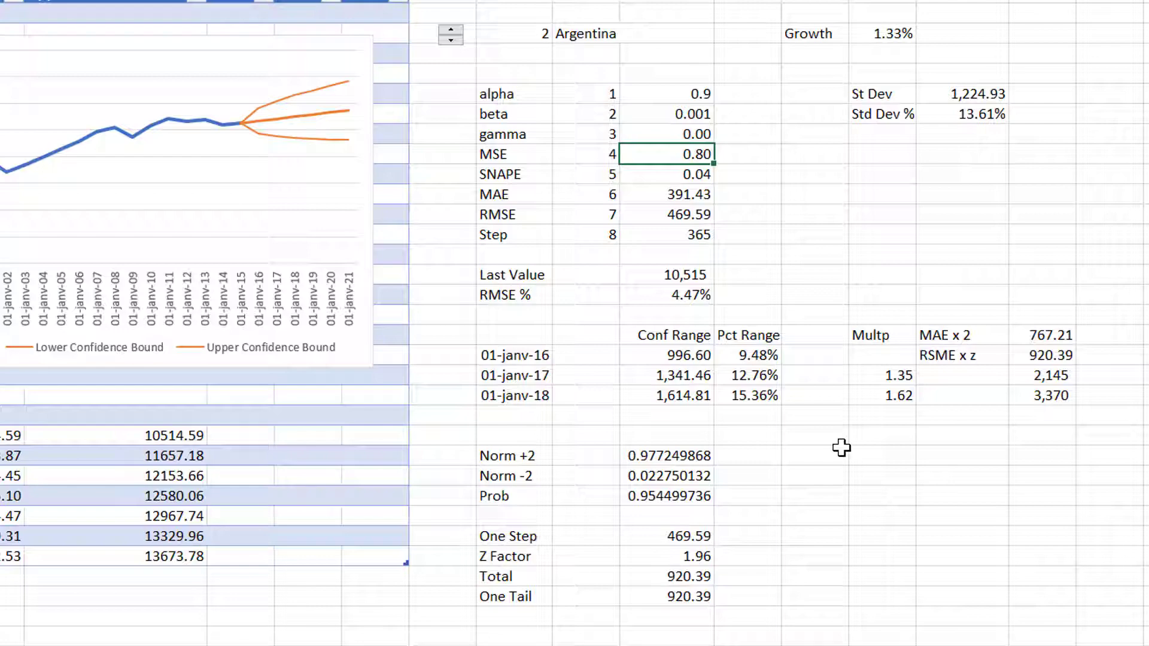
left_click(838, 347)
key("Up")
key("Up")
key("Up")
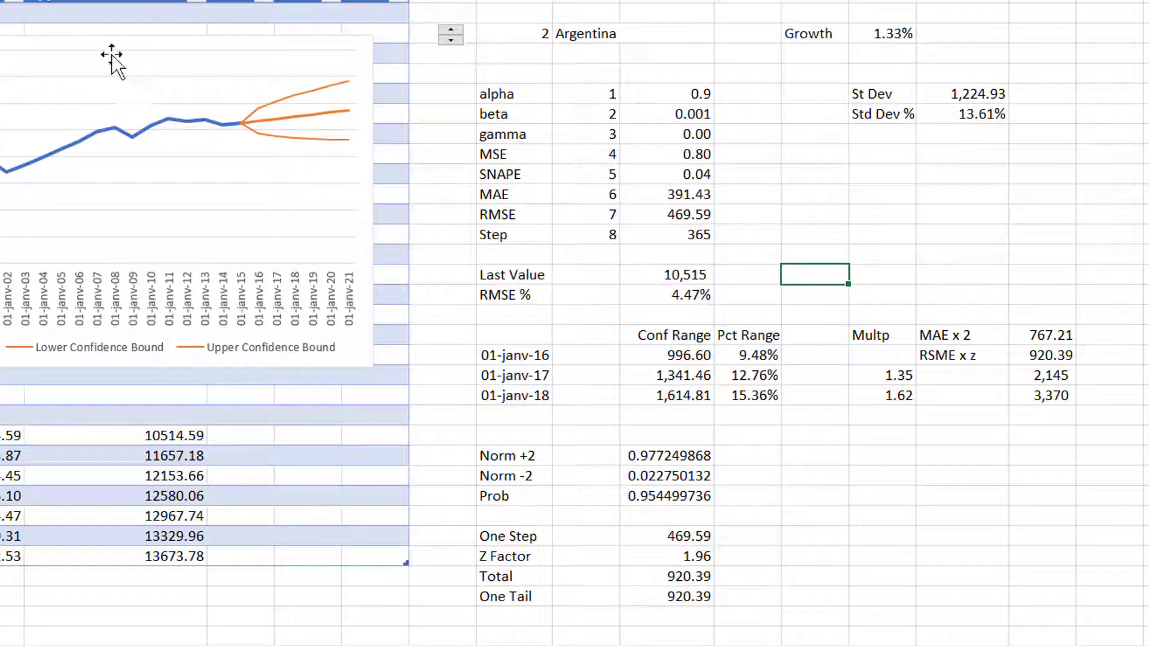
- Switch the country from Argentina to Australia and inspect the gamma and beta formulas
left_click(451, 31)
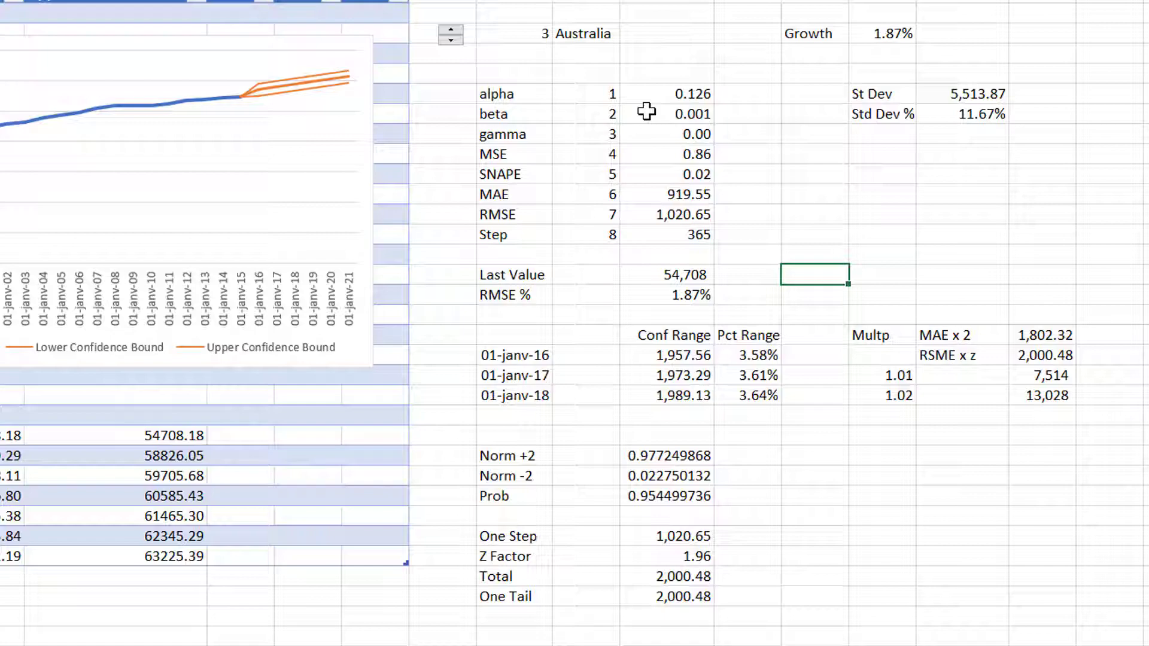
left_click(646, 142)
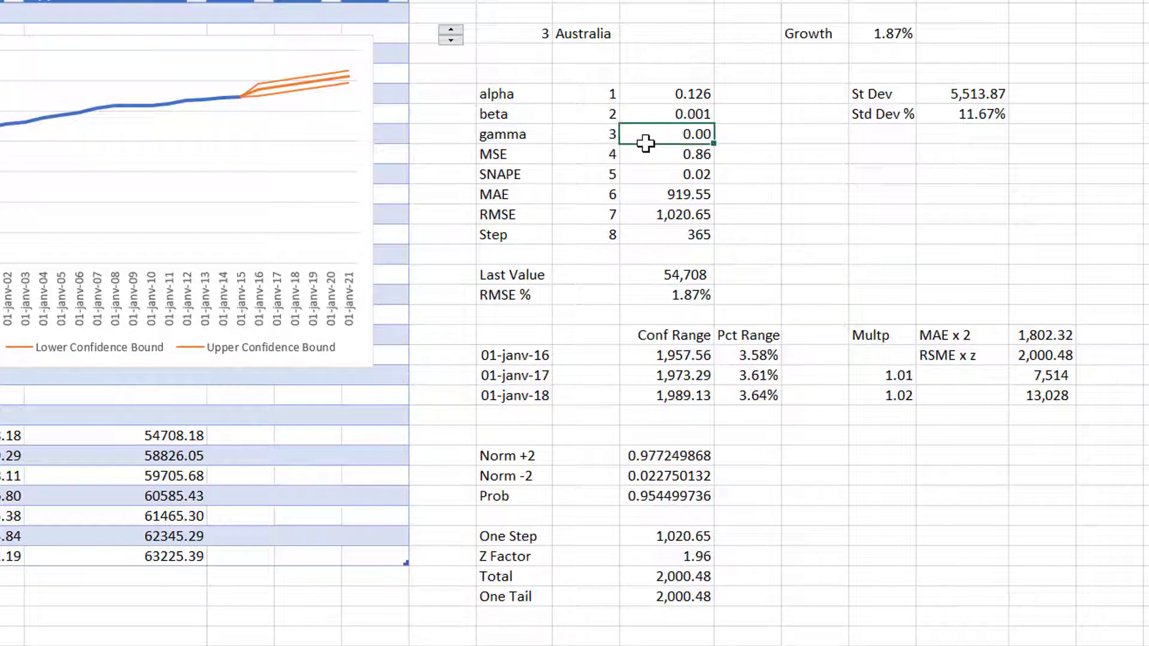
key("ctrl+Page_Down")
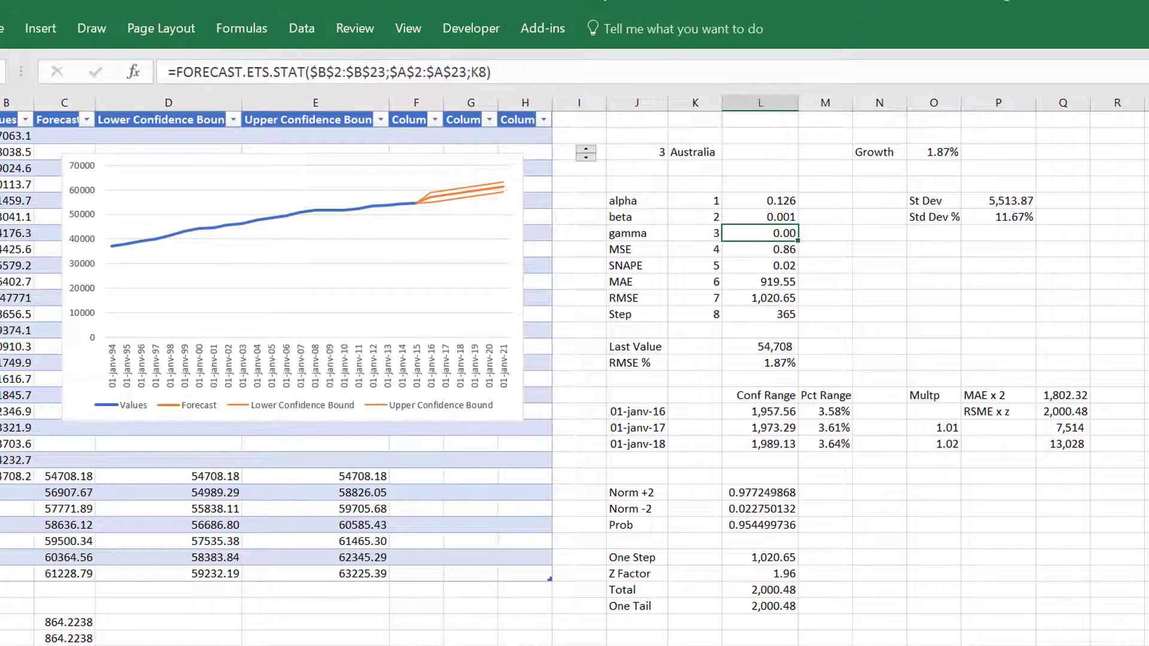
left_click(760, 216)
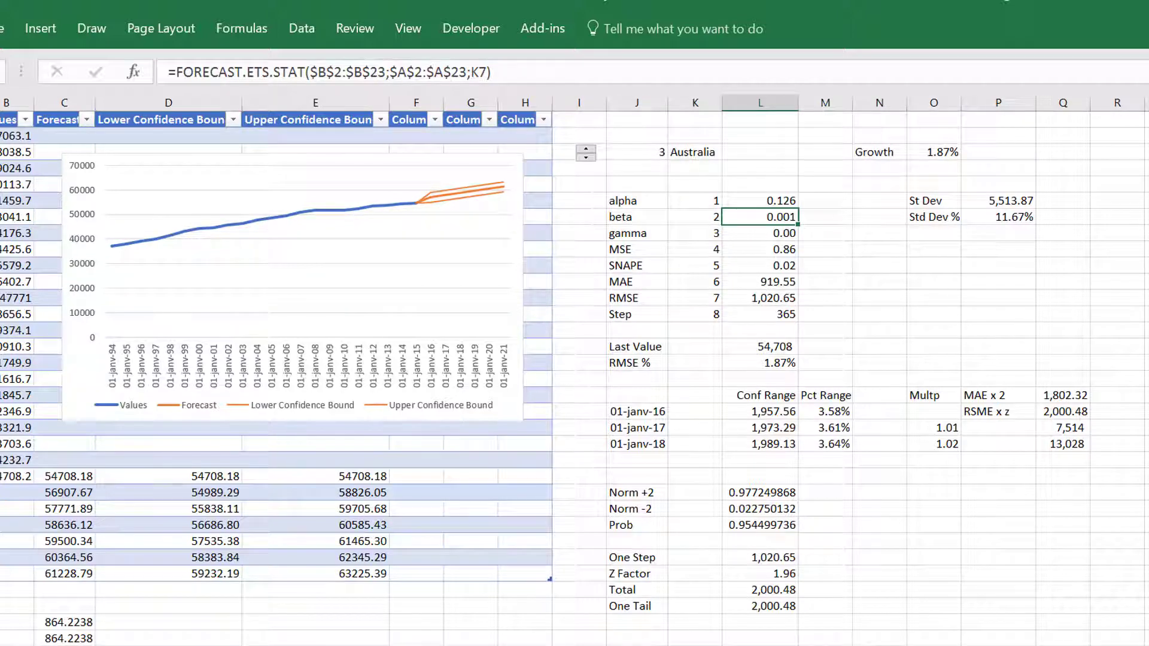
- Inspect the 01-janv-16 confidence range and the MAE x 2 and RMSE x z formulas
key("Down")
key("Down")
key("Down")
key("Down")
key("Down")
key("Down")
key("Down")
key("Down")
key("Down")
key("Down")
key("Down")
key("Down")
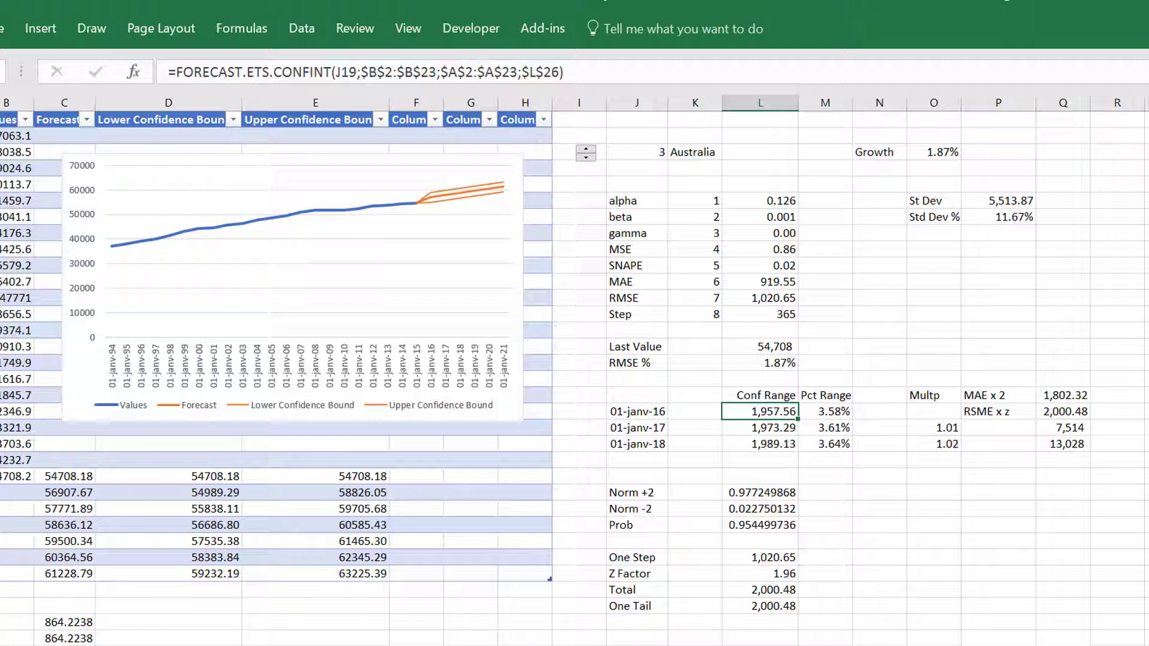
key("Right")
key("Right")
key("Right")
key("Right")
key("Right")
key("Up")
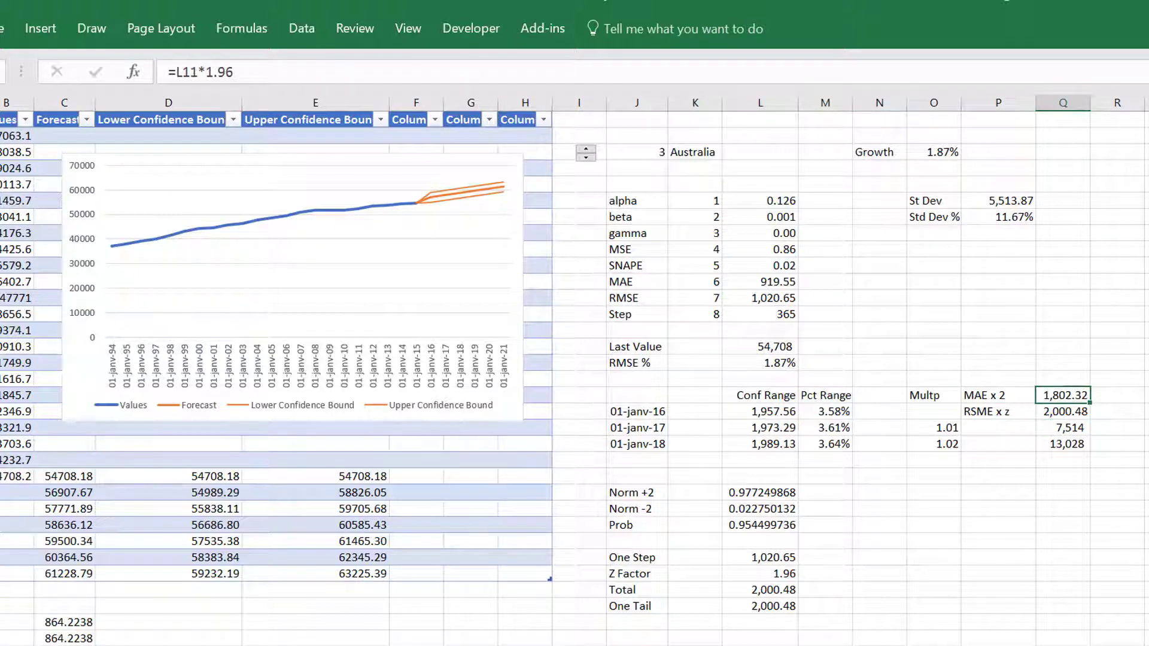
key("Down")
key("Down")
key("Left")
key("Left")
key("Left")
key("Up")
key("Up")
key("Up")
key("Left")
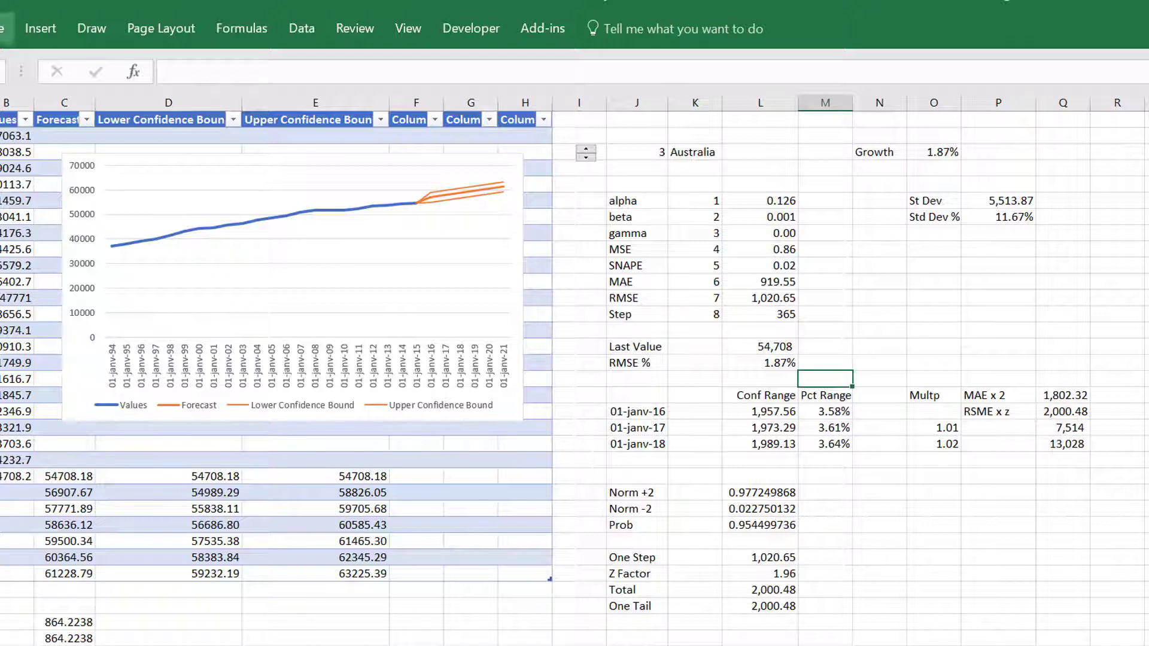
- Bring up the worked example and inspect column T's Final Predicted formulas up to the Excel Implied heading
left_click(888, 313)
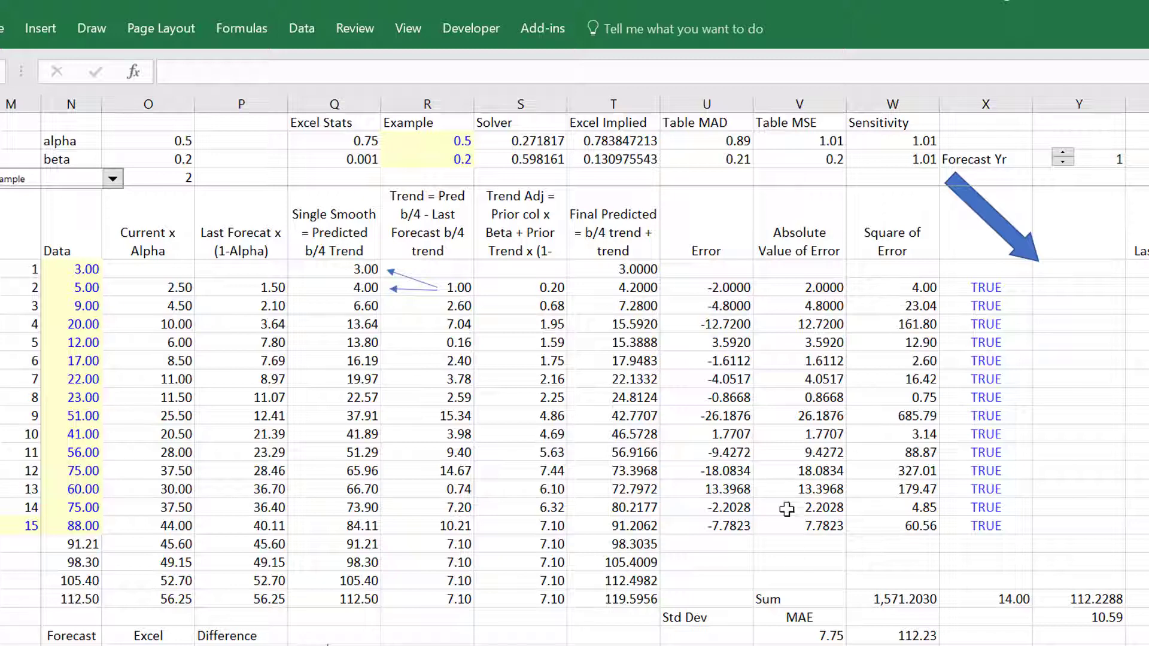
left_click(640, 322)
key("Up")
key("Up")
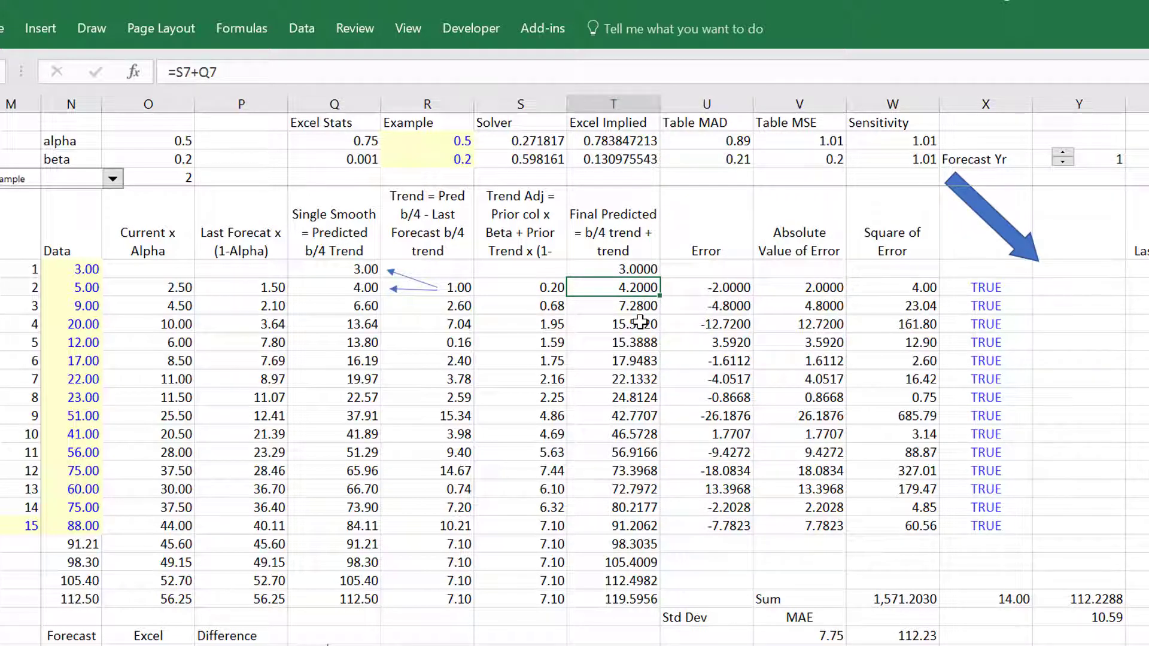
key("Up")
key("Up")
key("Up")
key("Up")
key("Up")
key("Up")
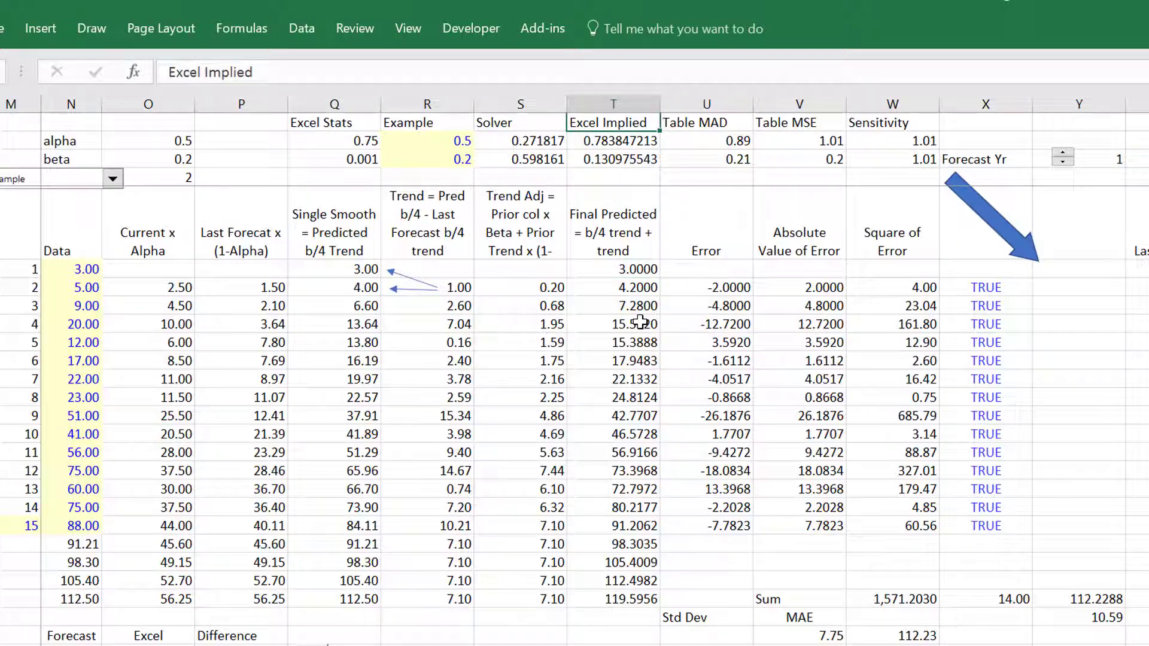